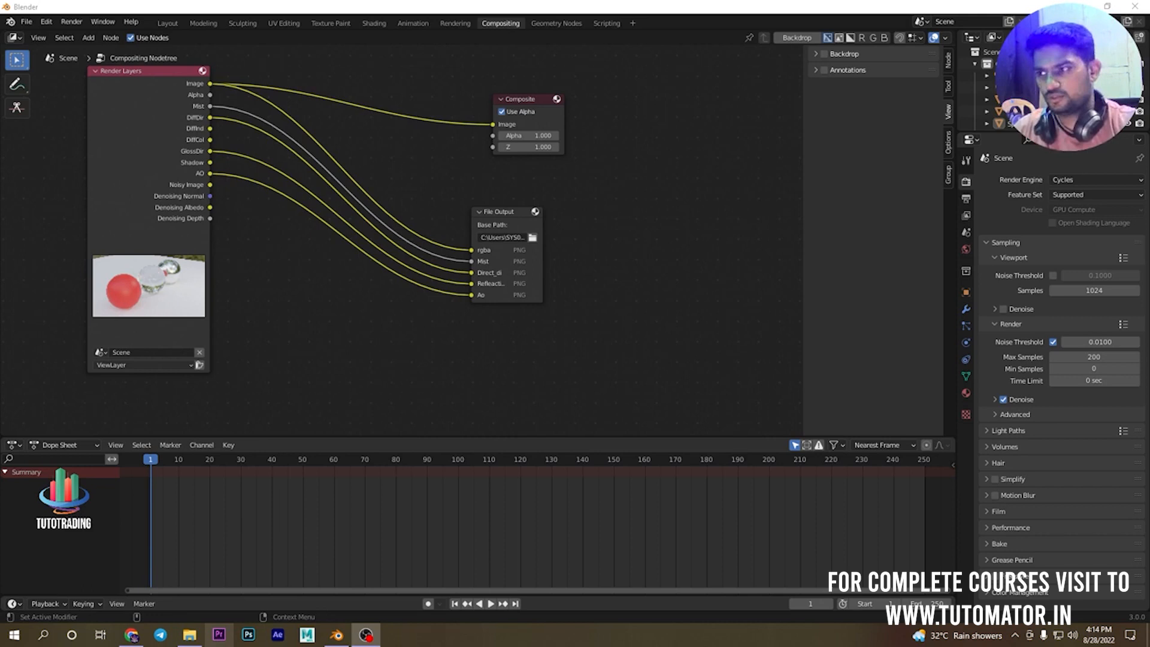
Step: Move the File Output node up and closer beneath the Composite node, then deselect it
drag(510, 218, 536, 196)
click(529, 190)
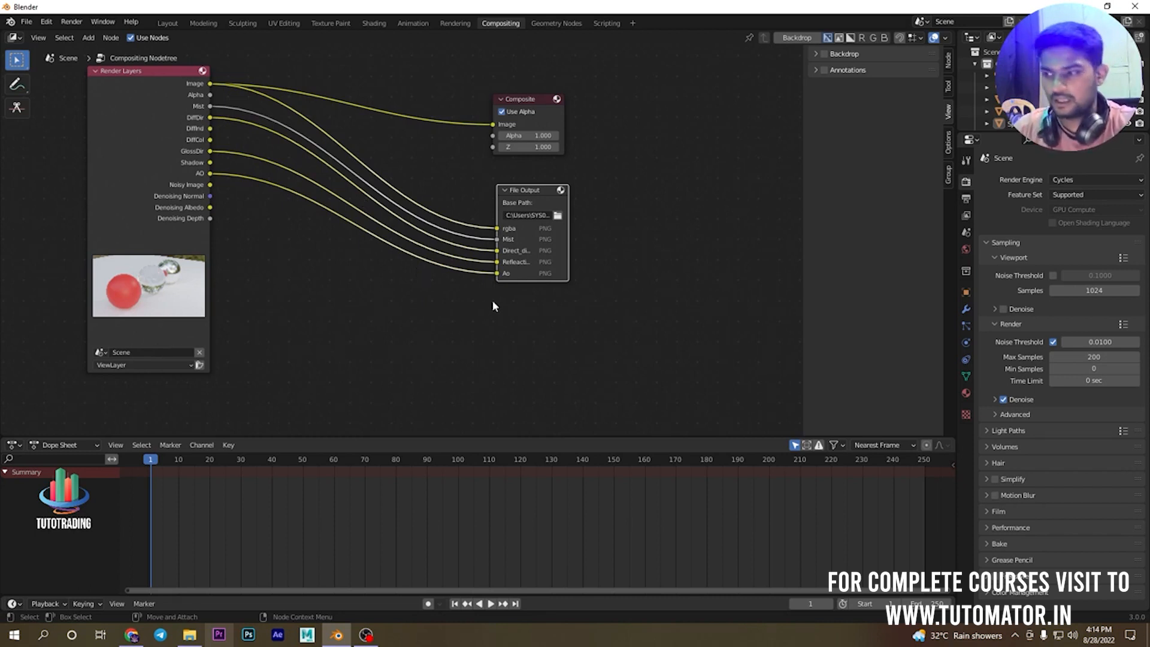
click(623, 196)
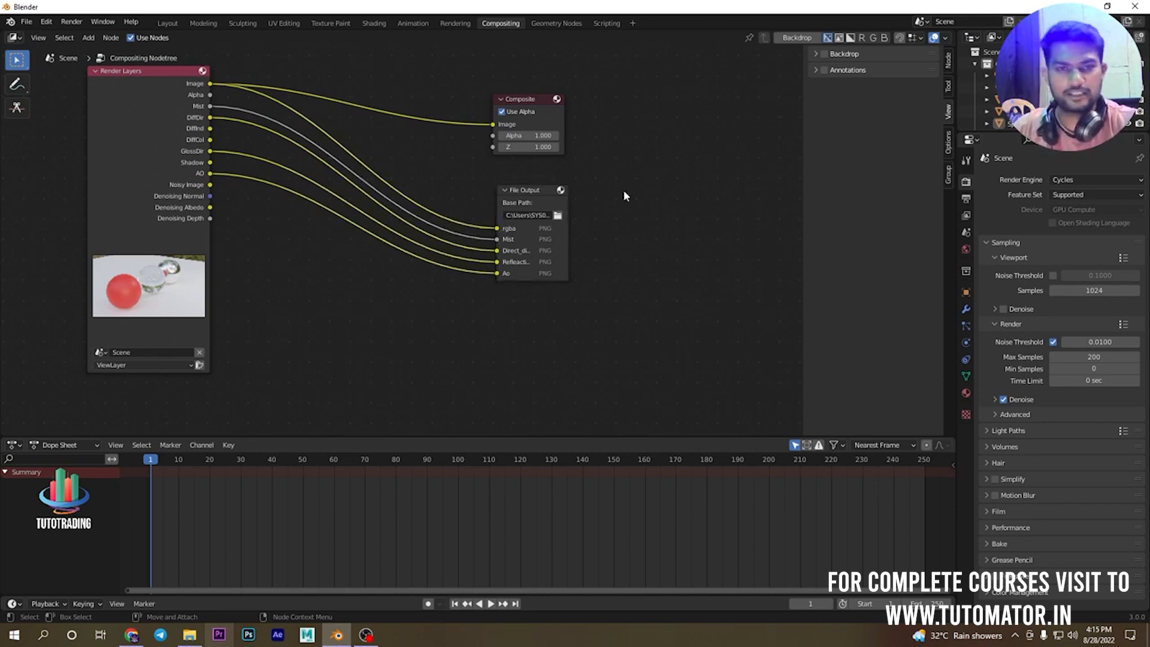
Step: Show the File Output node's properties and view the available file formats
click(518, 195)
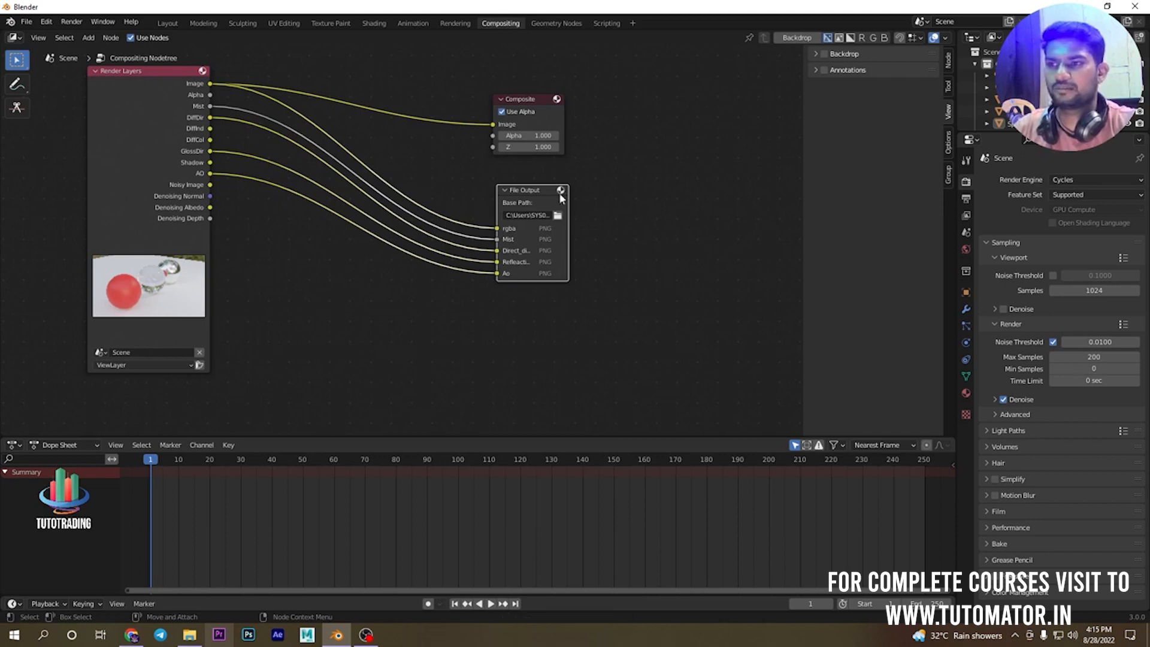
click(948, 60)
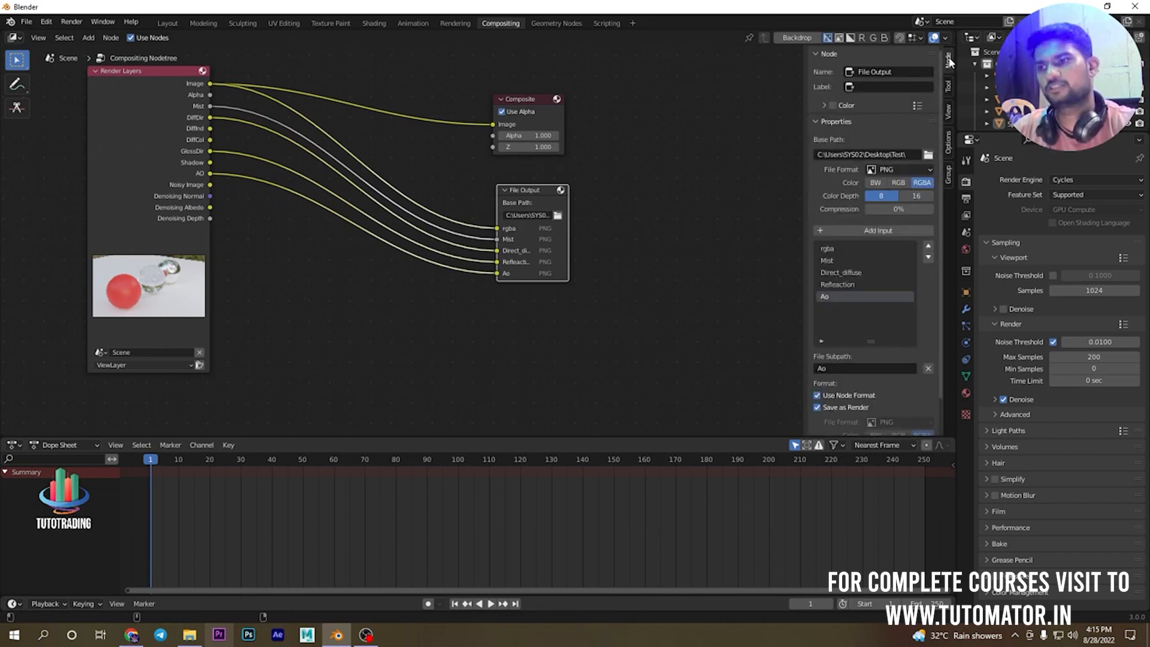
click(897, 169)
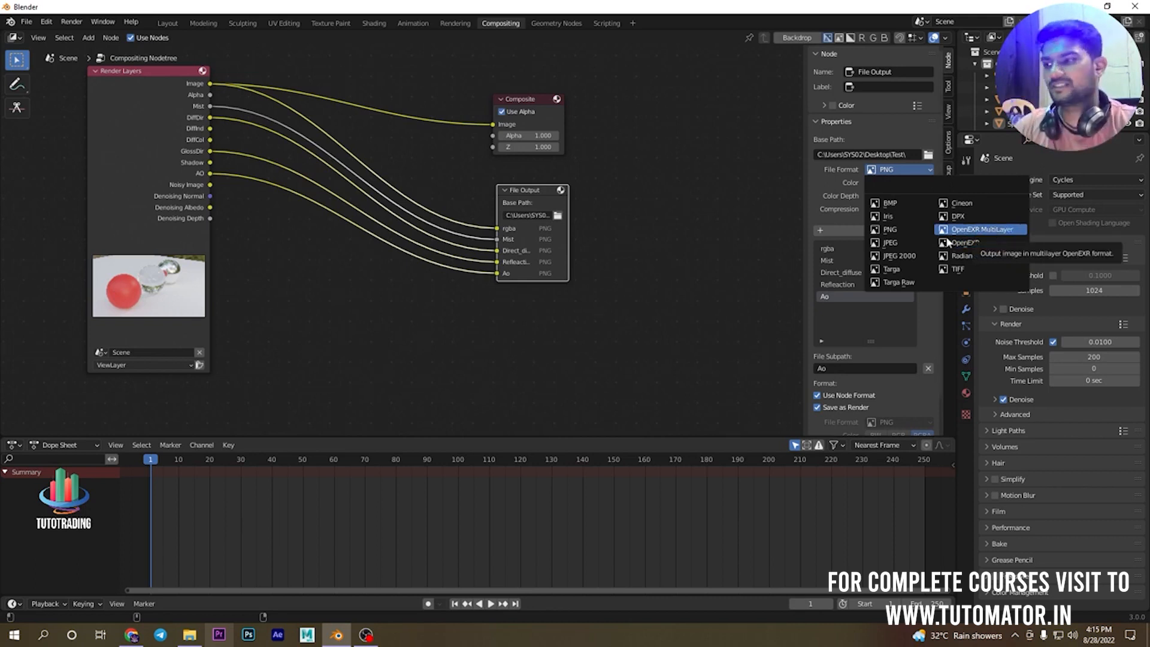
Step: Launch Epic Pen and activate its pen tool for annotating the screen
key(super)
text(epic)
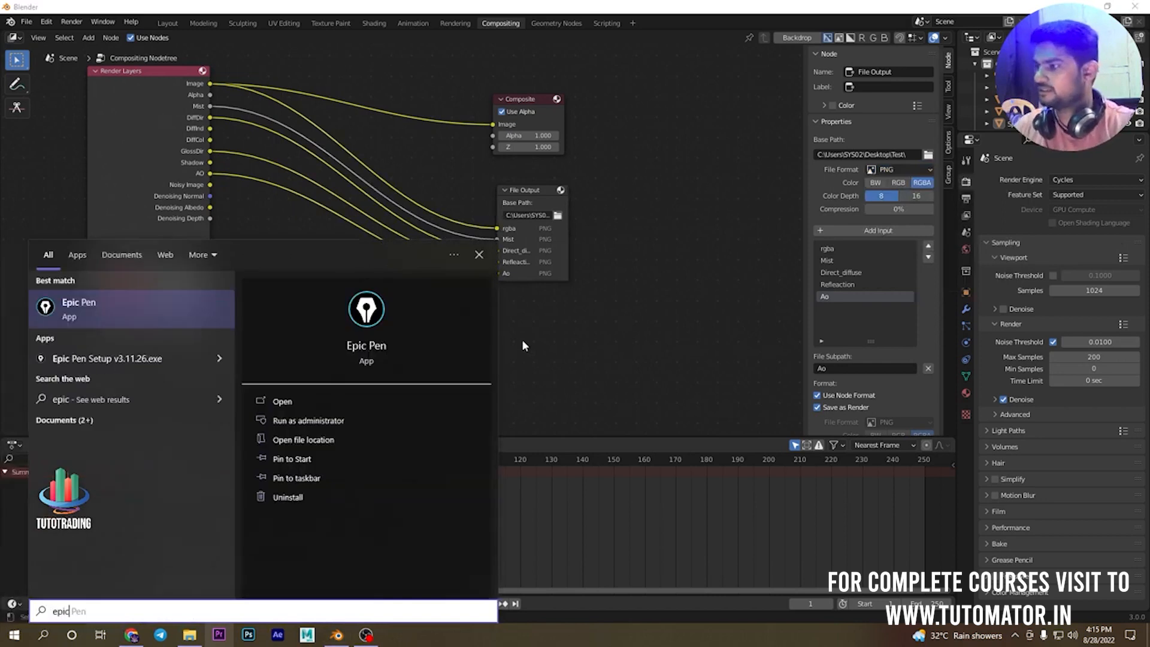
key(Return)
click(16, 187)
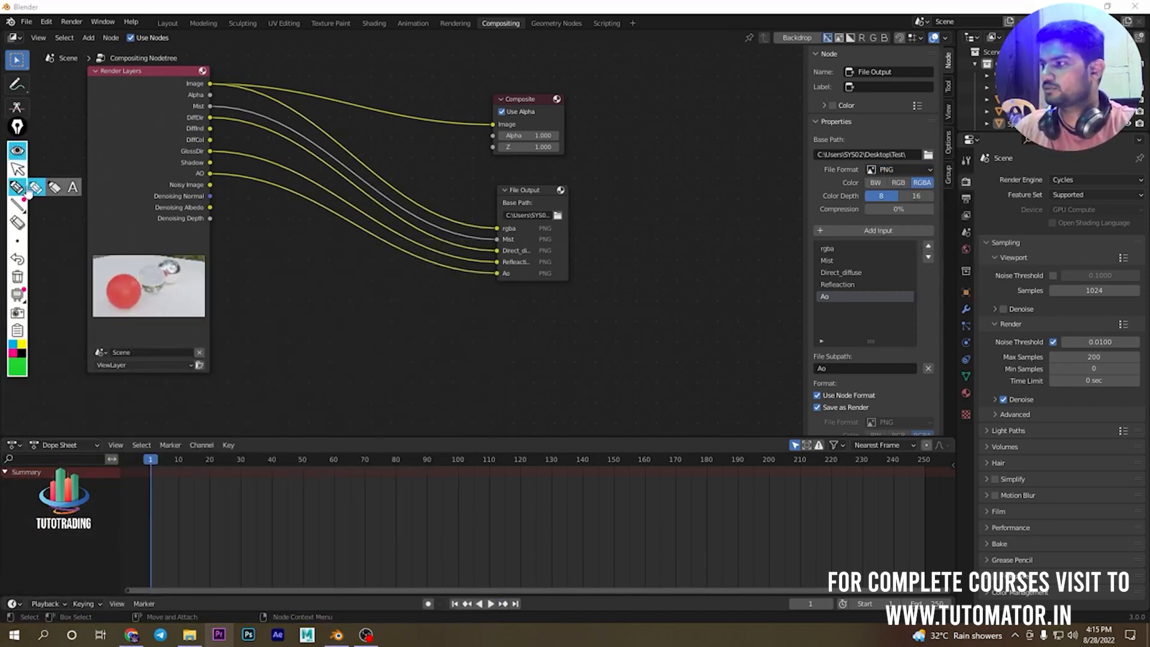
Step: Sketch four horizontal lines in the empty space below the File Output node and undo them
drag(428, 319, 584, 319)
drag(451, 351, 573, 351)
drag(438, 382, 591, 383)
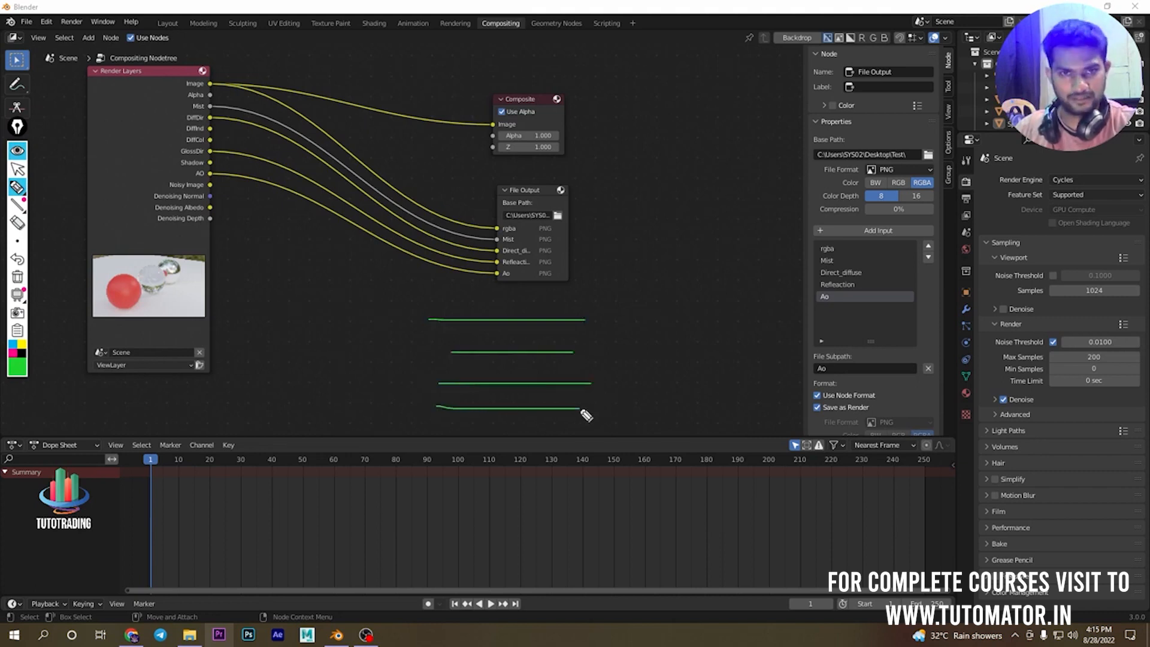
key(ctrl+shift+6)
key(ctrl+shift+6)
key(ctrl+shift+6)
Step: Sketch a square with an arrow to a second four-sided shape below the nodes and undo the strokes
mouse_move(357, 294)
mouse_down()
mouse_move(367, 361)
mouse_move(442, 342)
mouse_move(372, 360)
mouse_up()
mouse_move(436, 311)
mouse_down()
mouse_move(474, 304)
mouse_move(473, 327)
mouse_up()
mouse_move(505, 269)
mouse_down()
mouse_move(525, 331)
mouse_move(503, 334)
mouse_up()
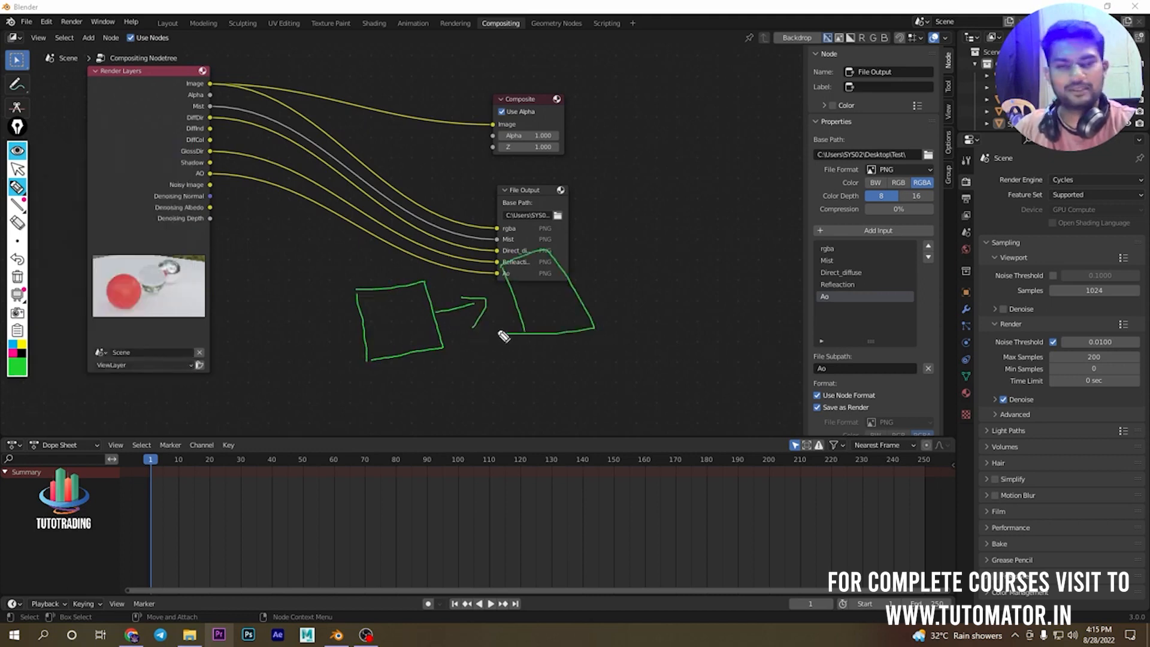
key(ctrl+shift+6)
key(ctrl+shift+6)
key(ctrl+shift+6)
key(ctrl+shift+6)
key(ctrl+shift+6)
key(ctrl+shift+6)
key(ctrl+shift+6)
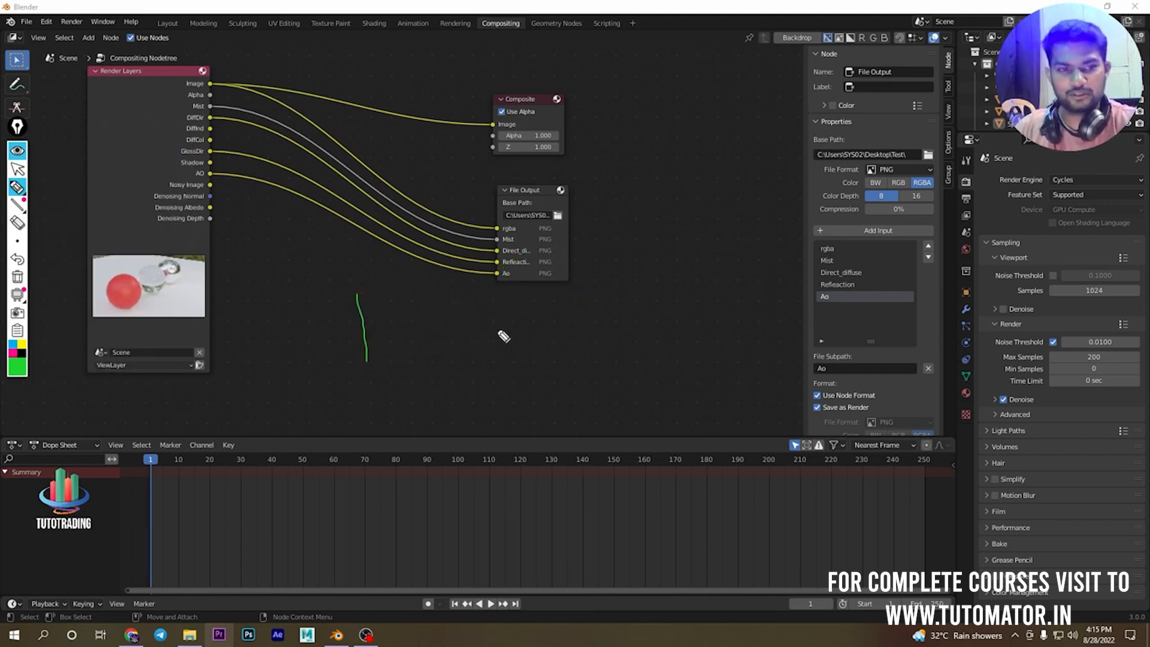
Step: Draw a box below the nodes that branches through several lines into a column of small boxes
mouse_move(384, 381)
mouse_down()
mouse_move(423, 311)
mouse_move(372, 373)
mouse_up()
mouse_move(419, 340)
mouse_down()
mouse_move(482, 281)
mouse_move(498, 301)
mouse_move(505, 360)
mouse_move(483, 395)
mouse_move(510, 395)
mouse_move(483, 431)
mouse_up()
drag(483, 431, 521, 421)
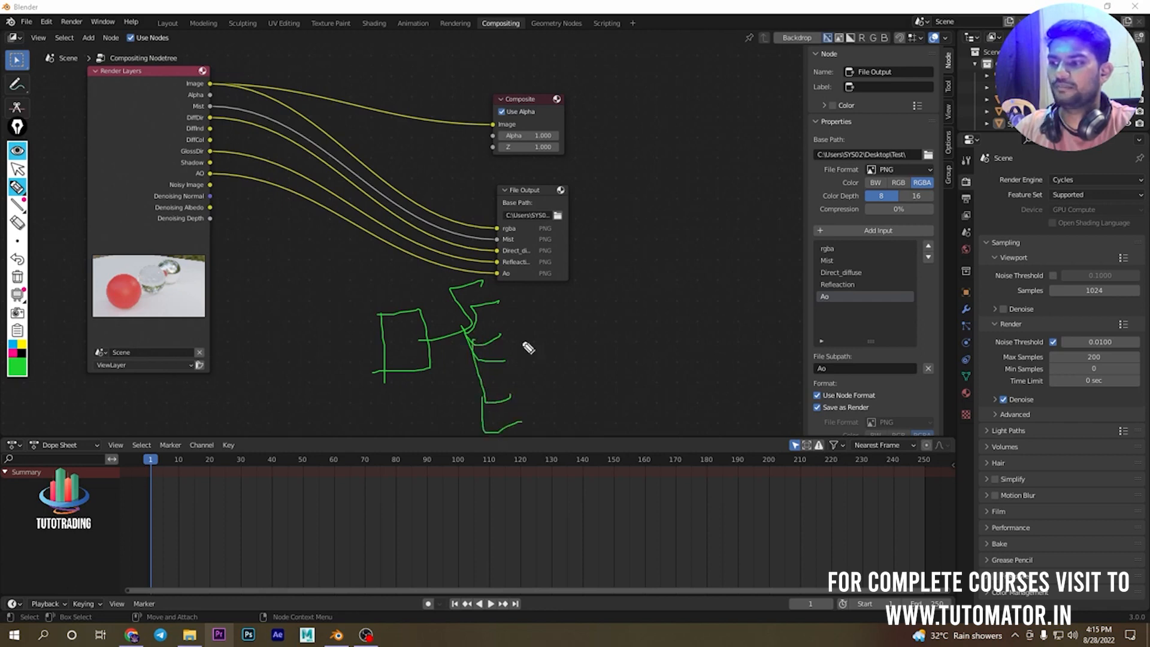
drag(500, 277, 516, 344)
mouse_move(511, 328)
mouse_down()
mouse_move(525, 377)
mouse_move(558, 364)
mouse_move(530, 370)
mouse_up()
mouse_move(512, 358)
mouse_down()
mouse_move(538, 348)
mouse_move(536, 403)
mouse_move(564, 397)
mouse_move(531, 403)
mouse_move(530, 425)
mouse_up()
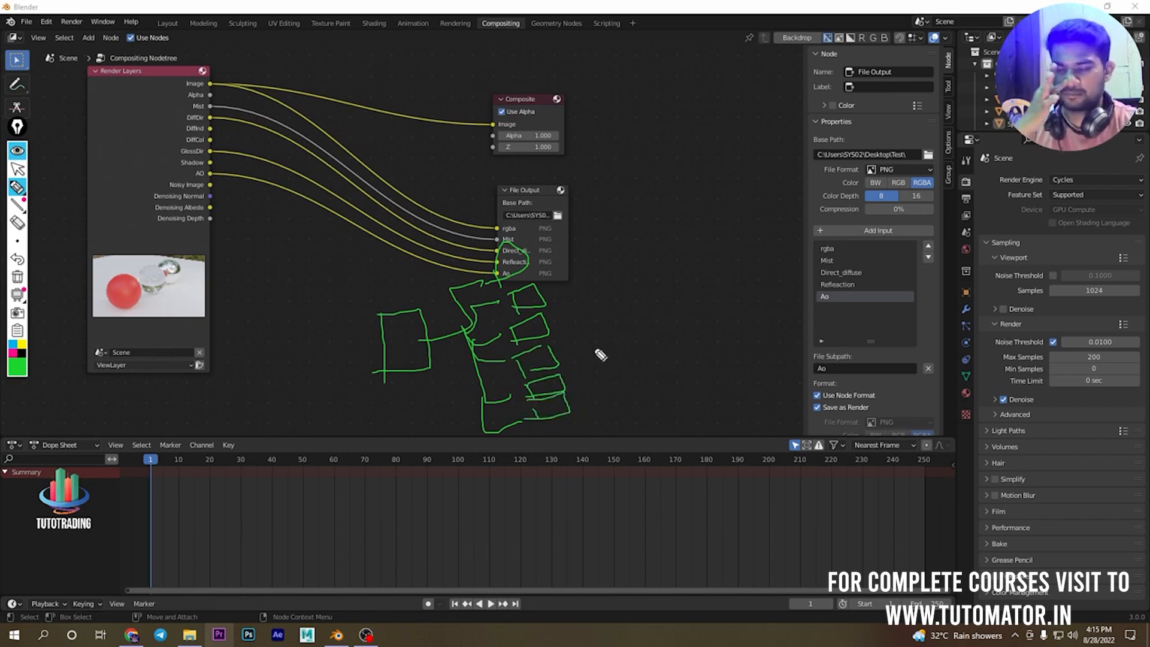
Step: Add arrows and emphasis strokes leading outward from the small boxes of the branching diagram
mouse_move(513, 256)
mouse_down()
mouse_move(637, 264)
mouse_move(497, 276)
mouse_up()
drag(540, 340, 651, 305)
mouse_move(544, 381)
mouse_down()
mouse_move(646, 319)
mouse_move(661, 322)
mouse_up()
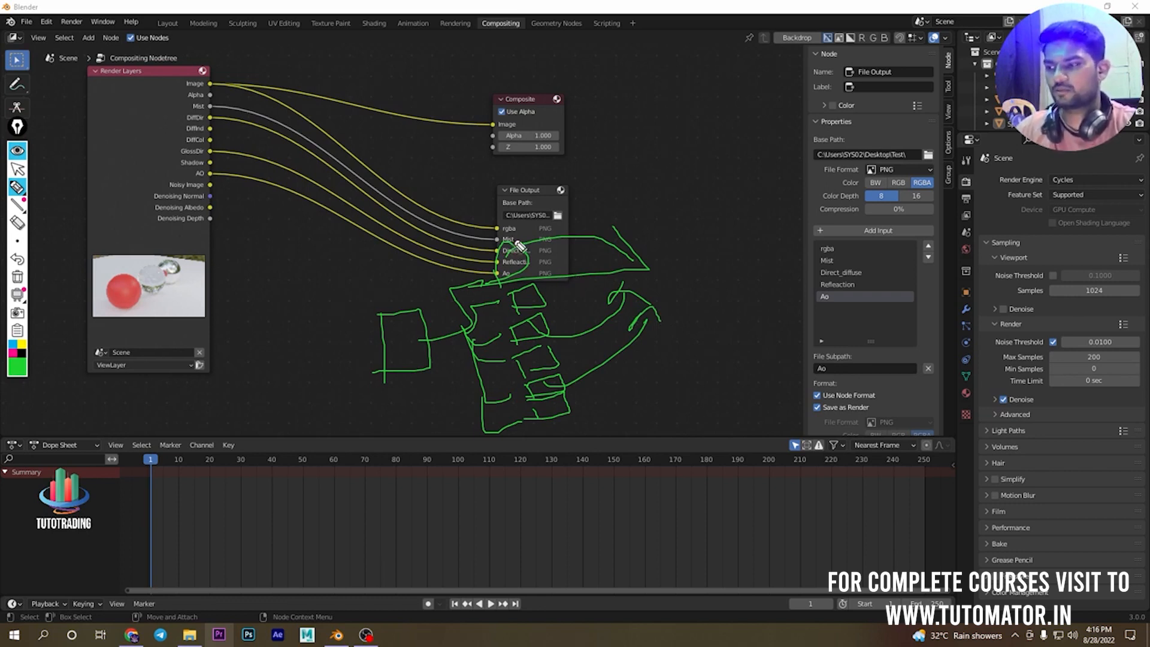
mouse_move(518, 245)
mouse_down()
mouse_move(479, 257)
mouse_move(497, 292)
mouse_up()
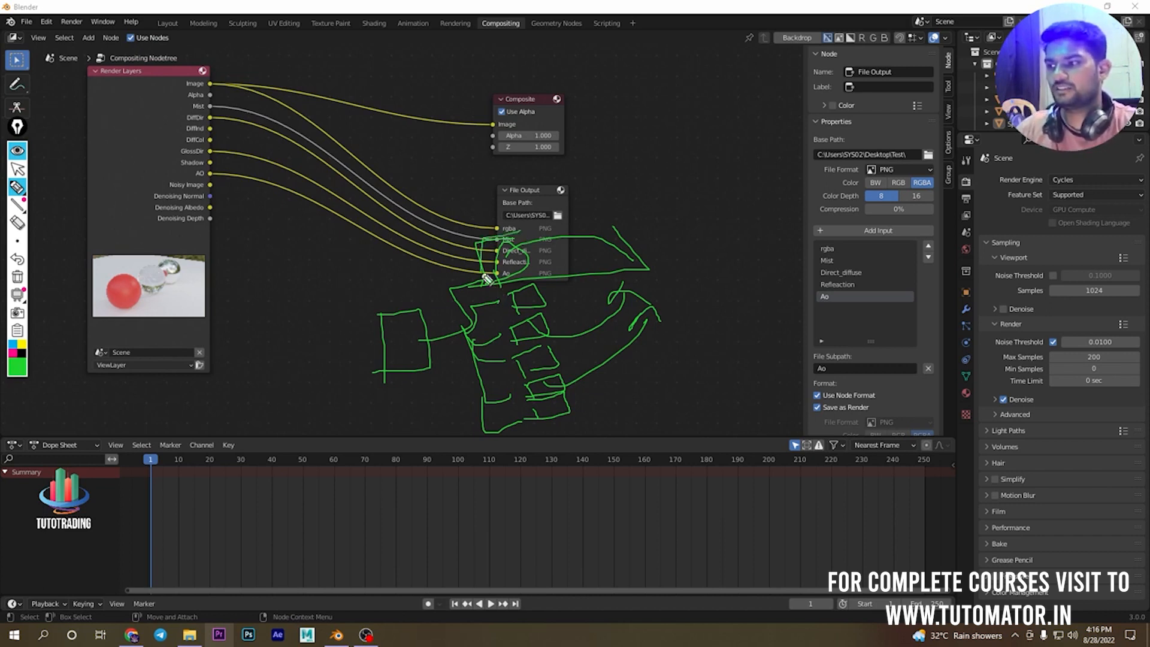
drag(512, 258, 617, 215)
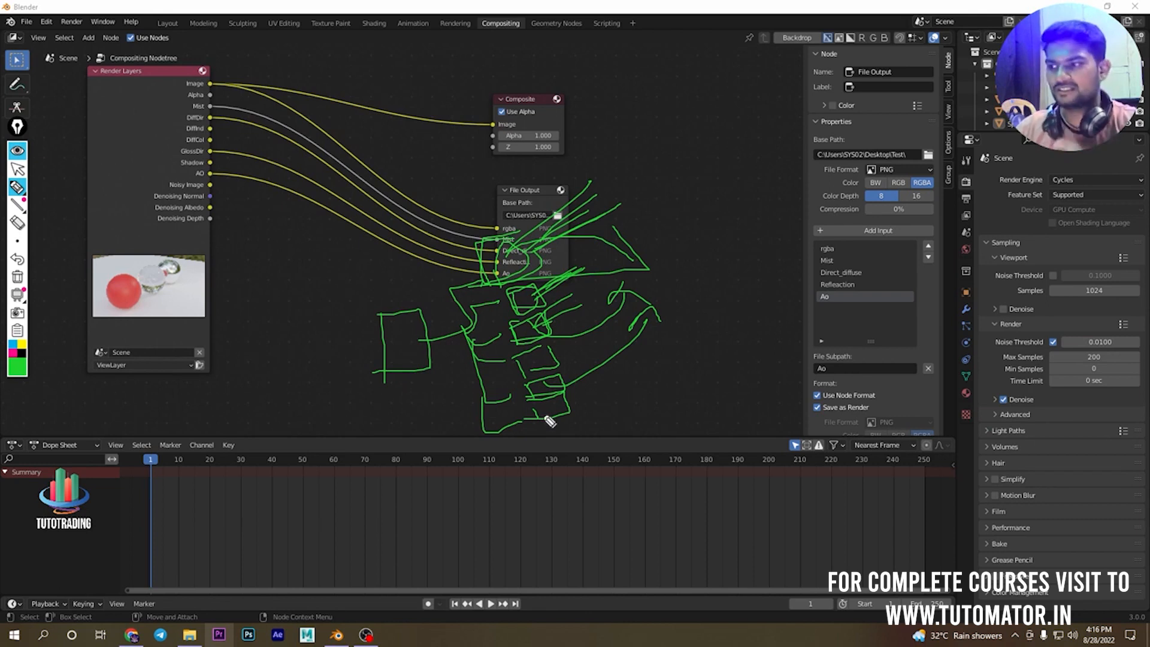
Step: Undo the latest pen strokes and clear the entire branching diagram
key(ctrl+z)
key(ctrl+z)
key(ctrl+z)
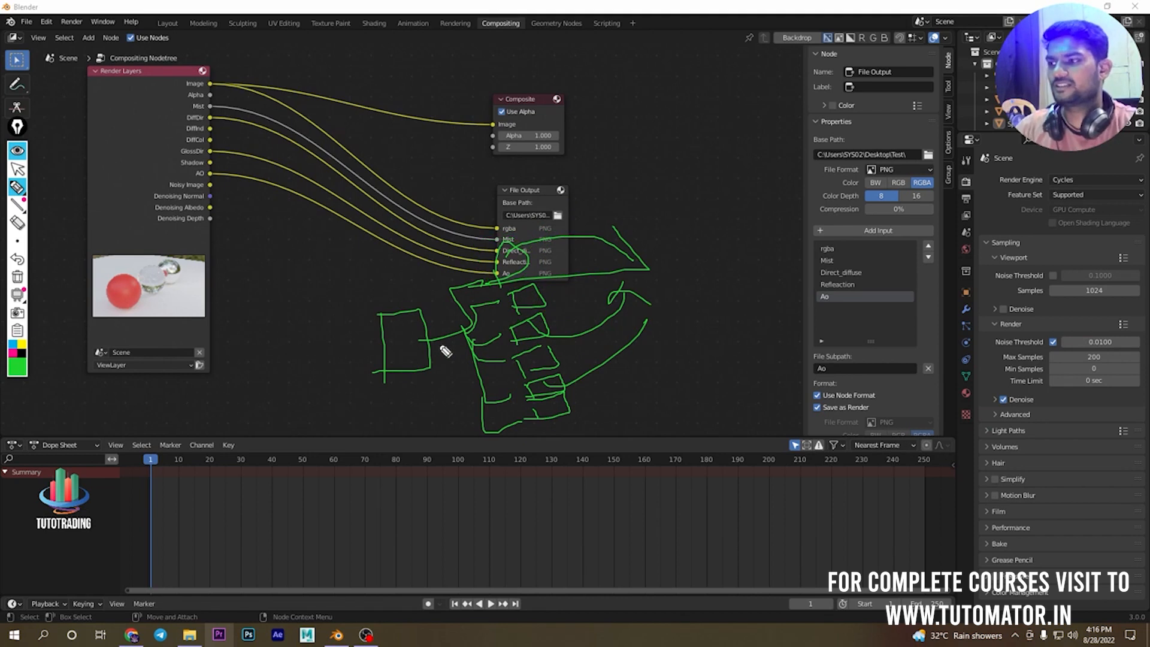
click(17, 276)
Step: Draw a tall box below the File Output node with branches leading to the numbers 1, 2 and 3
click(18, 188)
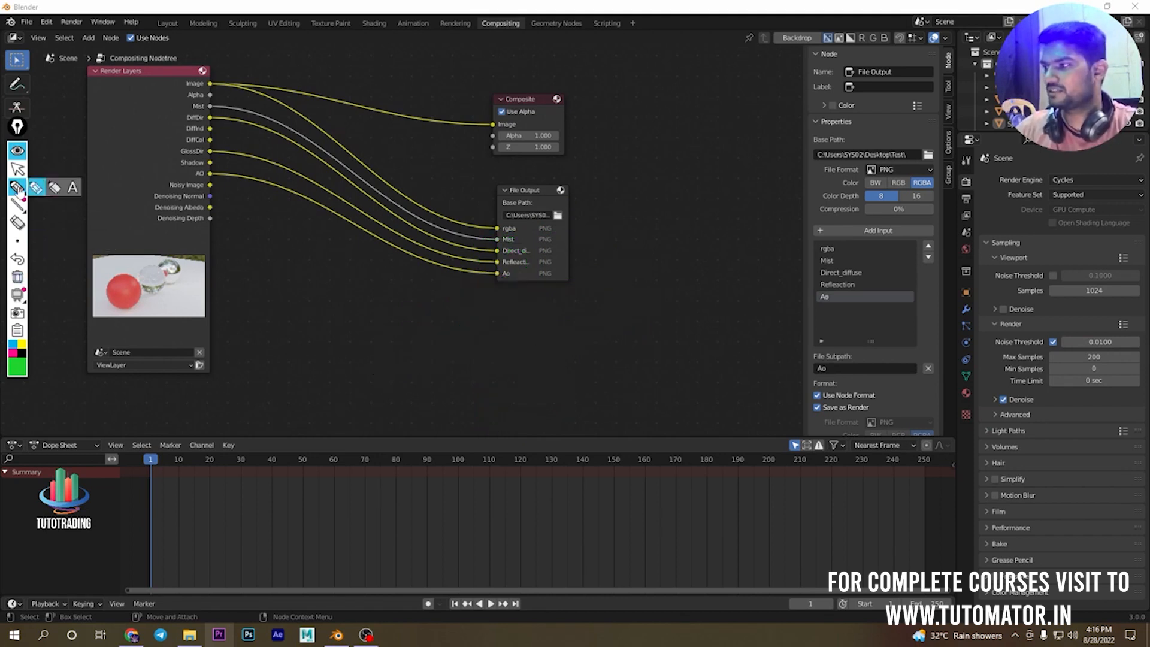
drag(477, 318, 420, 407)
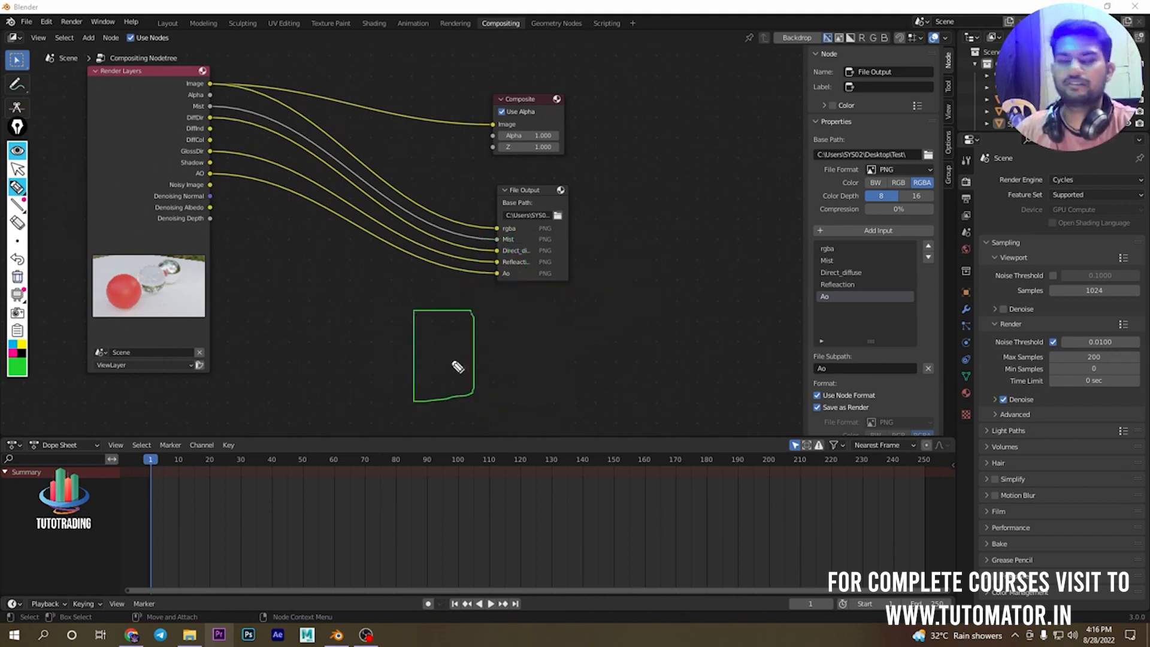
drag(447, 358, 506, 313)
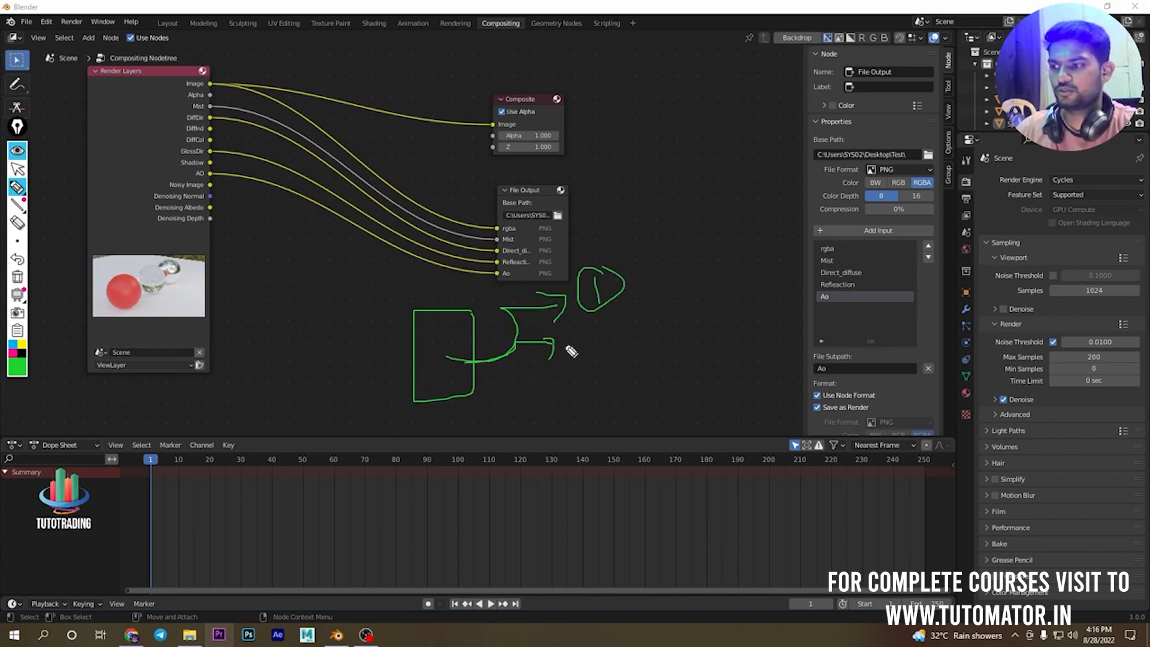
drag(584, 326, 566, 326)
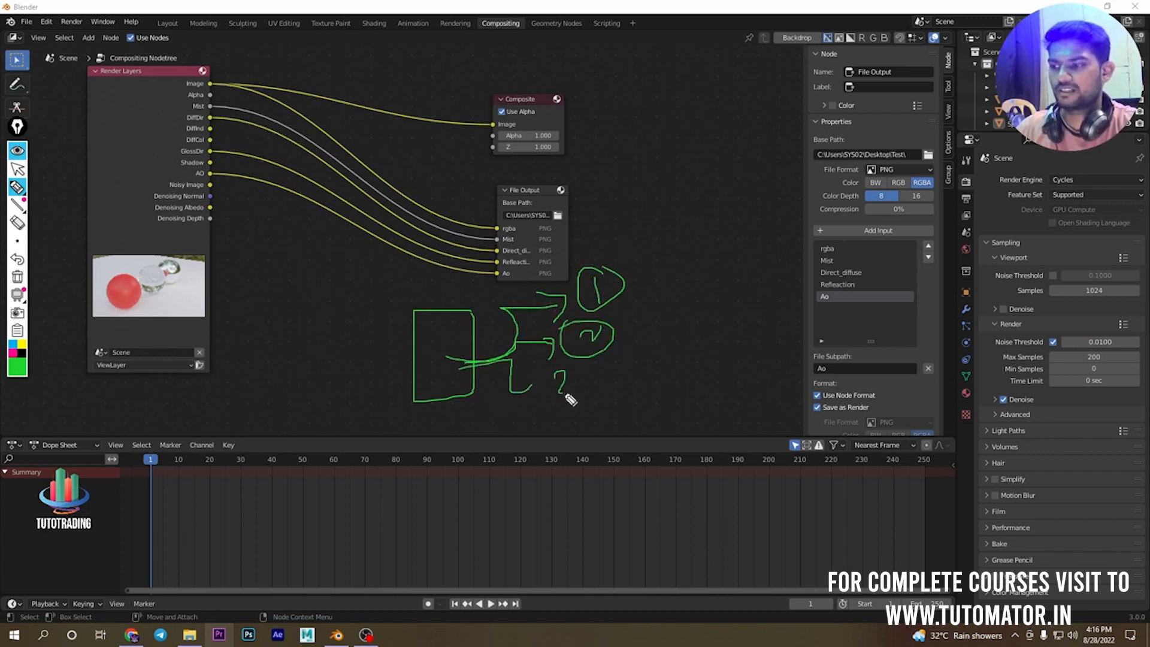
drag(561, 423, 545, 354)
Step: Undo strokes of the numbered diagram and toggle the visibility of the screen annotations
key(ctrl+z)
key(ctrl+z)
key(ctrl+z)
key(ctrl+z)
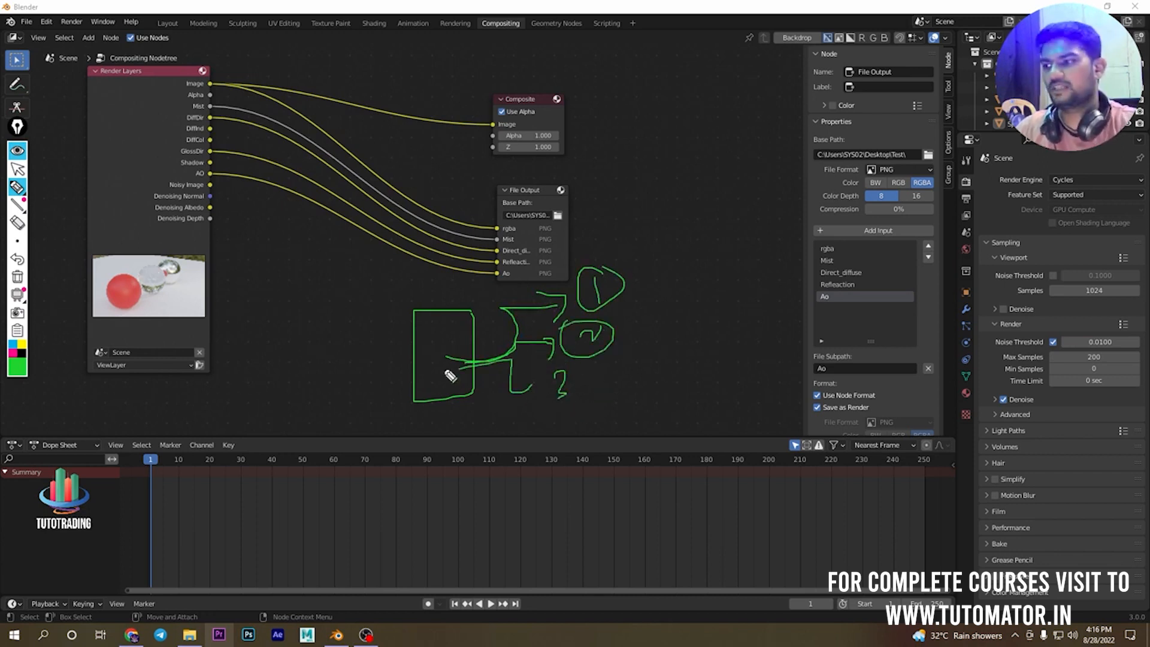
key(ctrl+z)
click(17, 154)
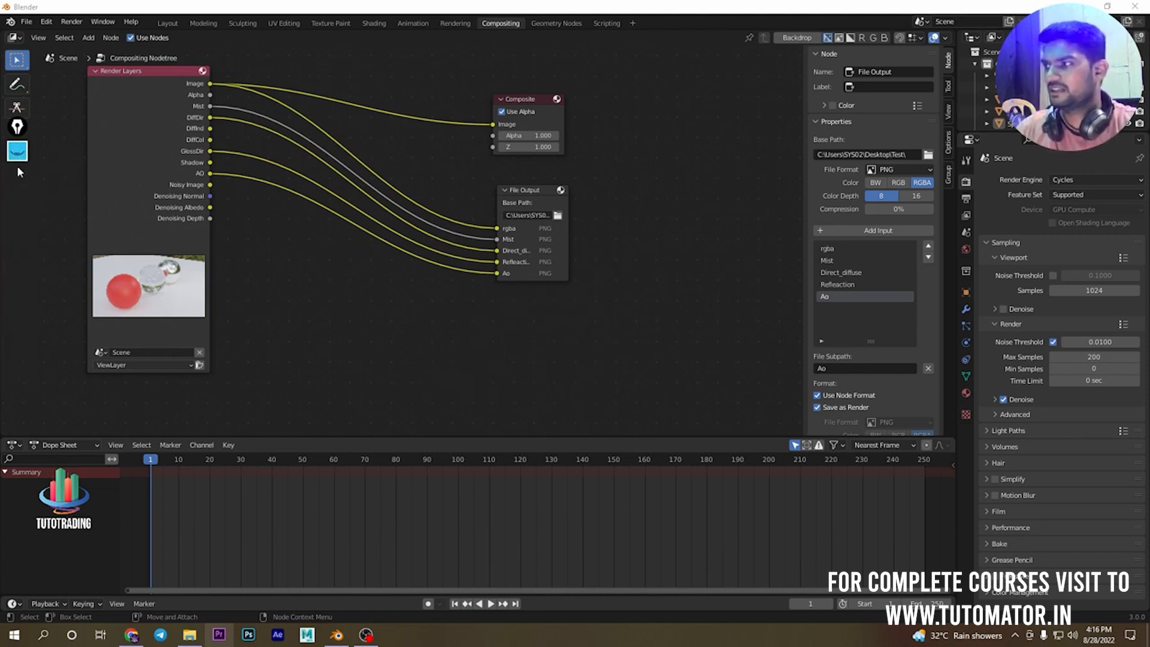
click(16, 154)
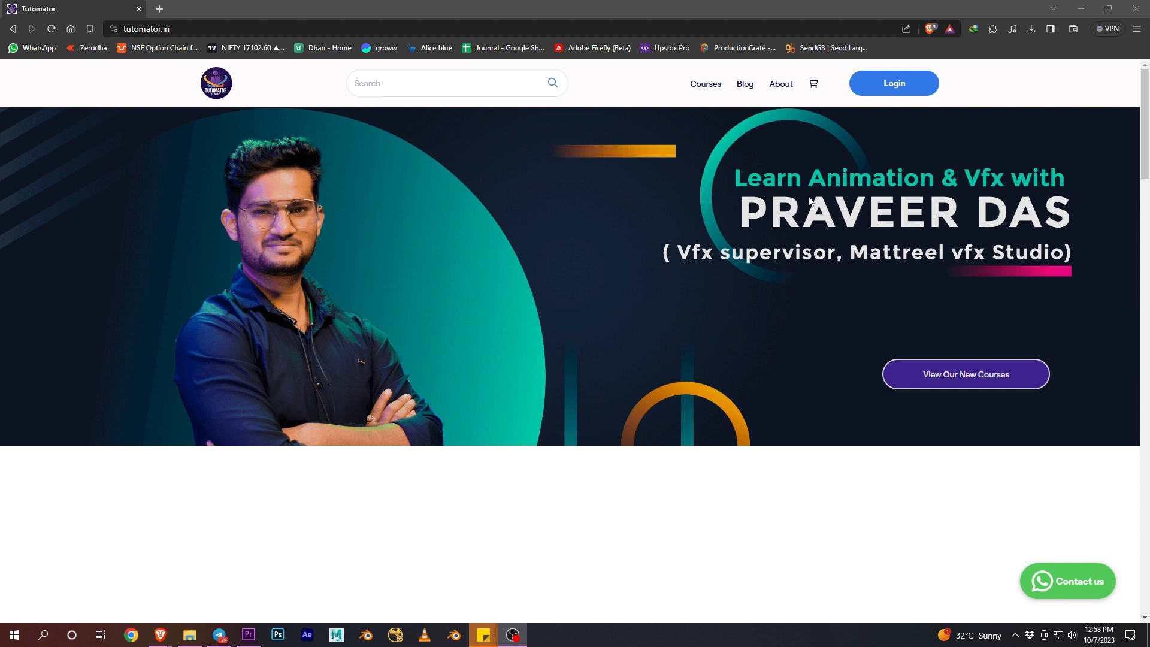
Step: In the web browser, browse the Tutomator course list and view the Premiere Pro, Photoshop and After Effects course pages
click(706, 84)
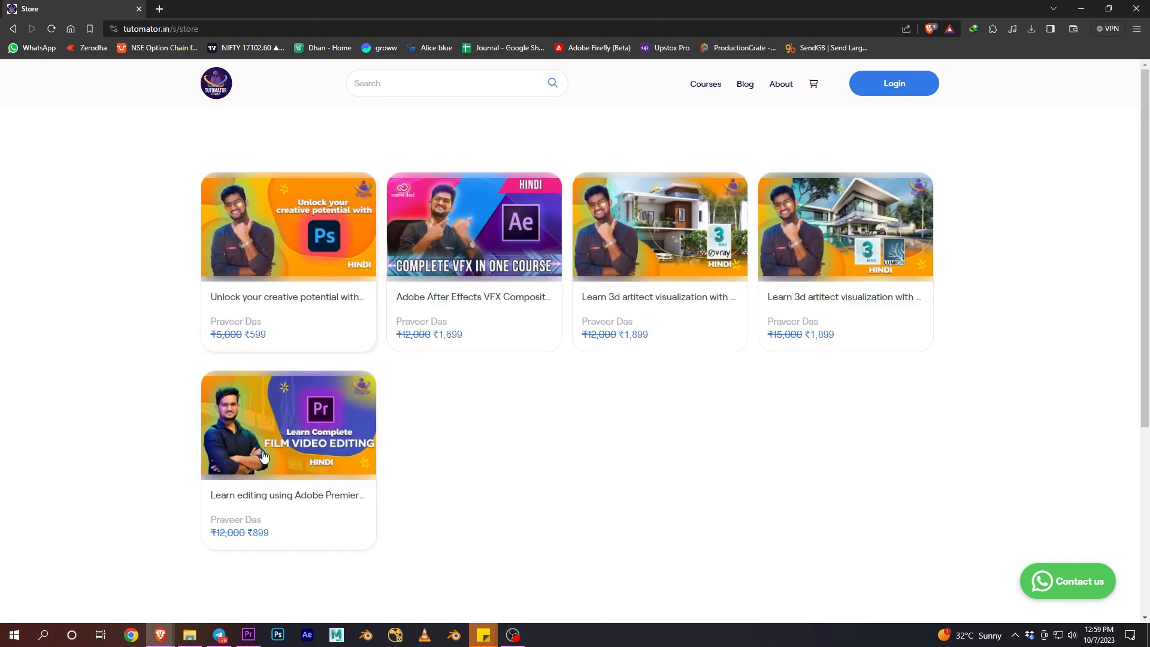
click(321, 415)
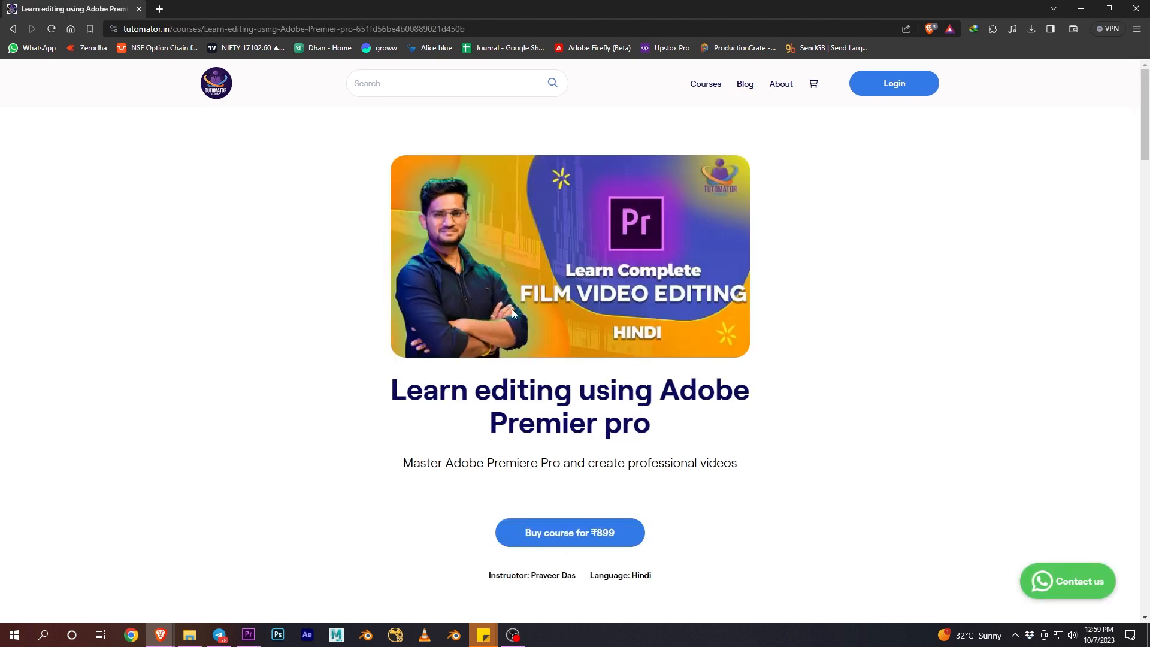
click(714, 88)
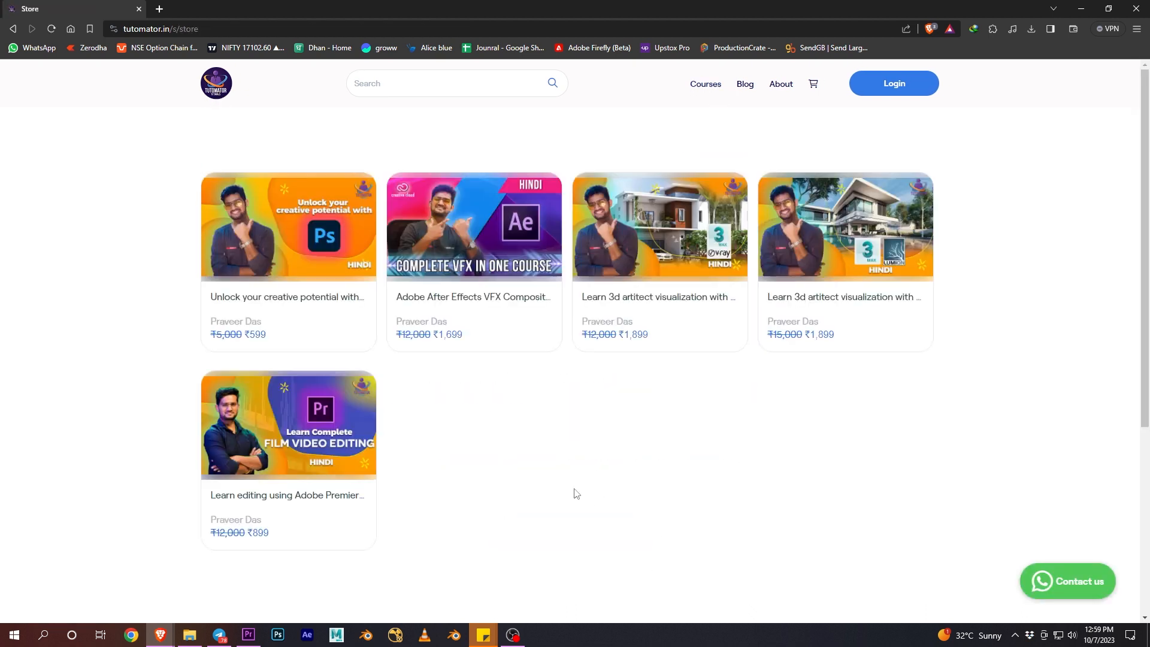
click(286, 232)
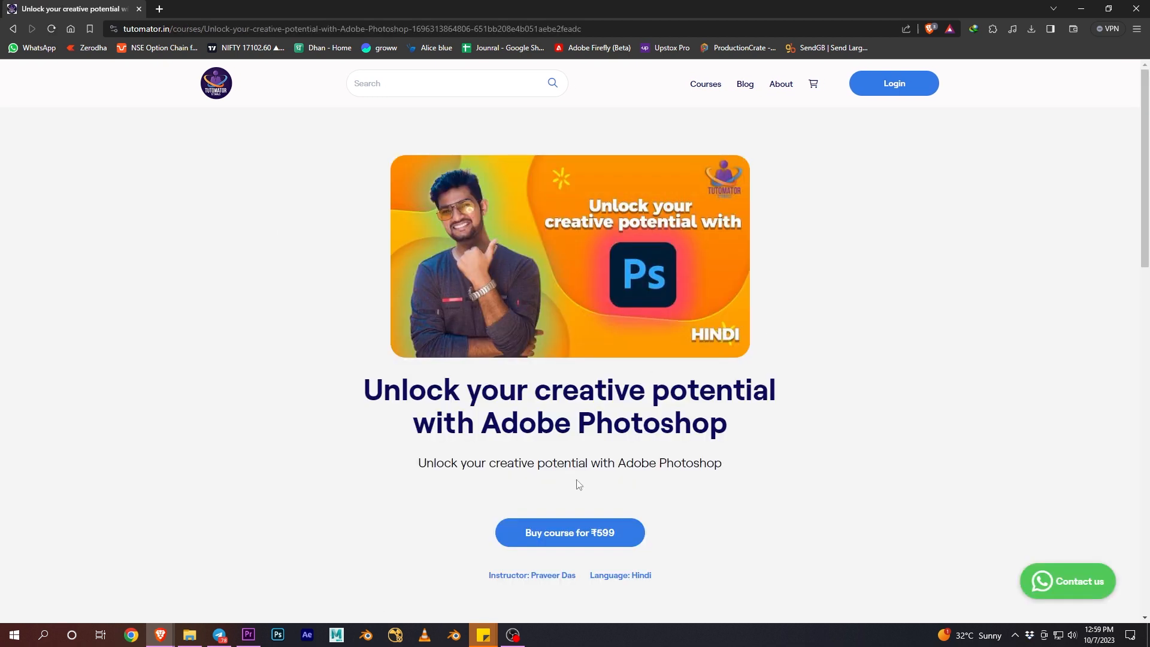
click(710, 84)
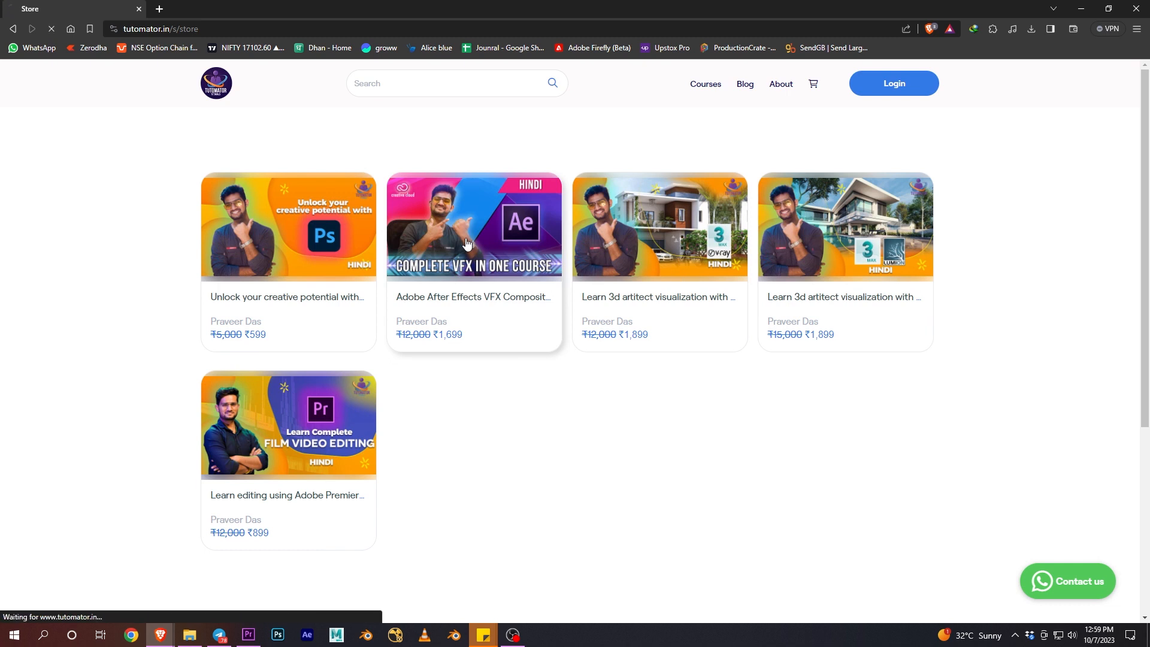
click(520, 241)
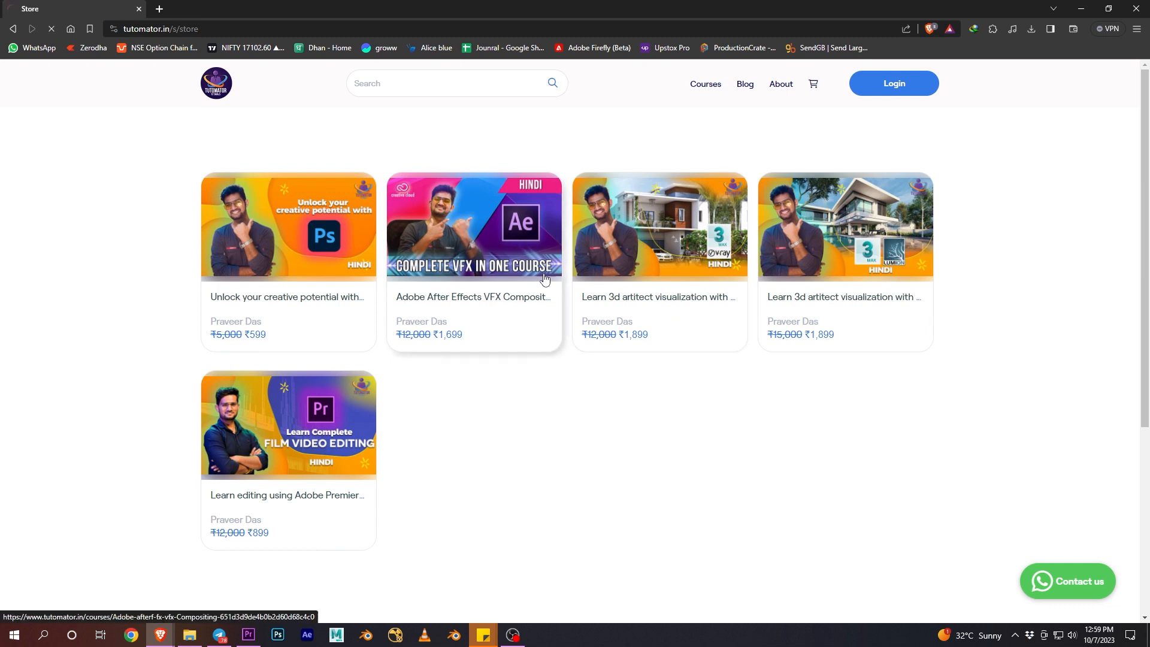
scroll(661, 346, down, 3)
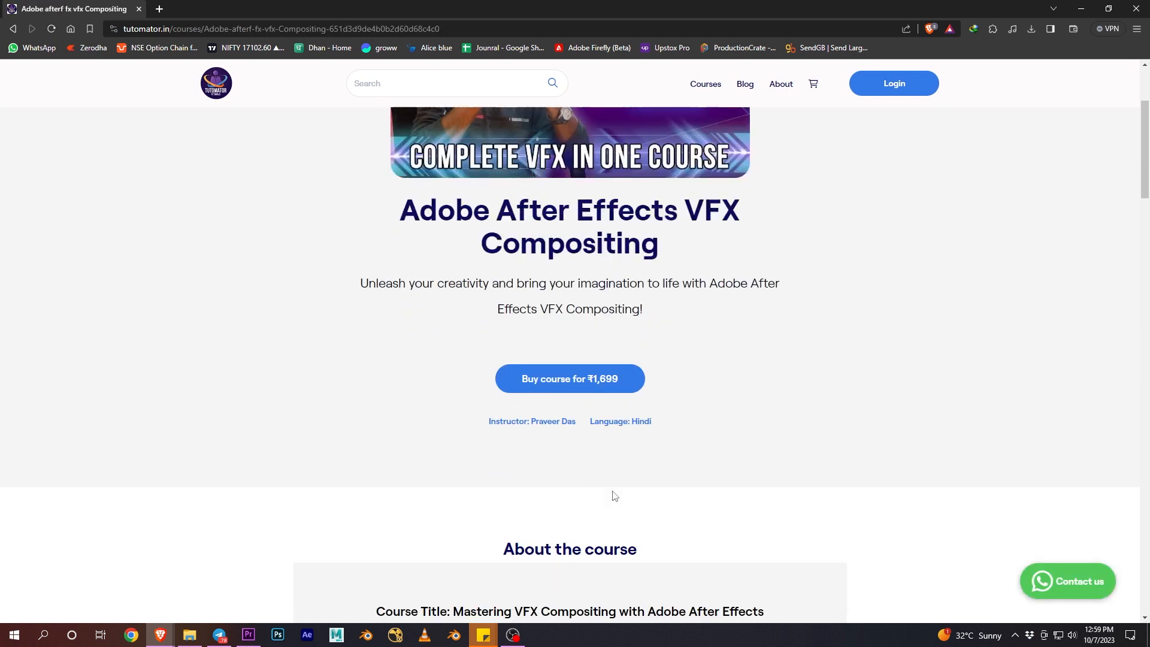
scroll(685, 367, up, 3)
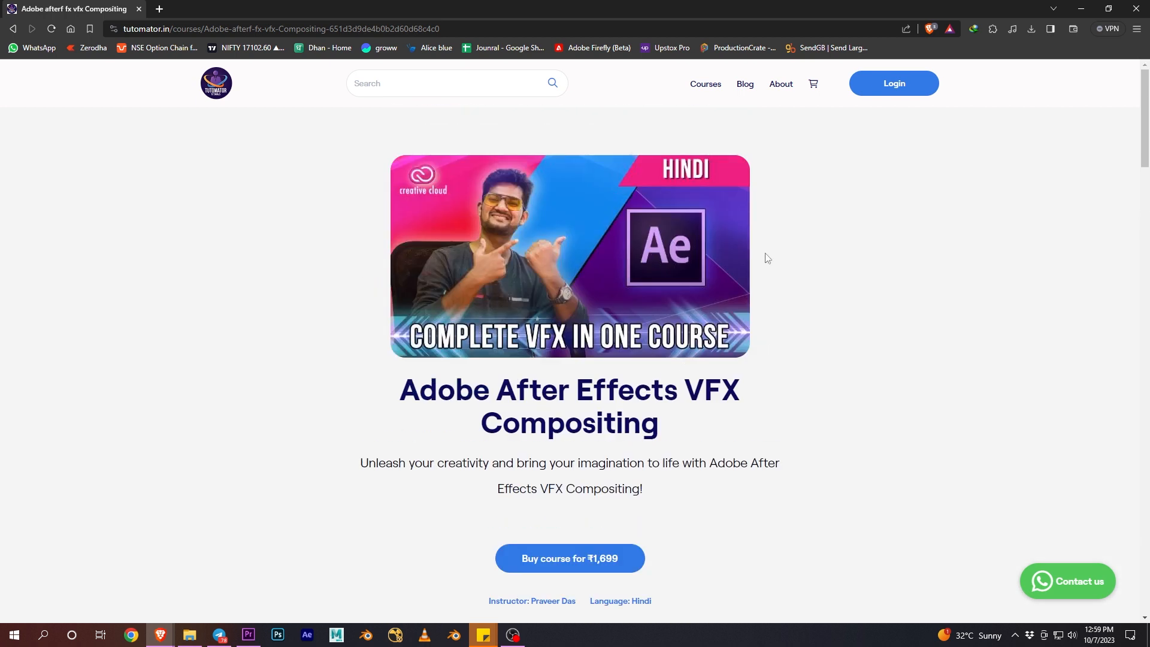
click(711, 84)
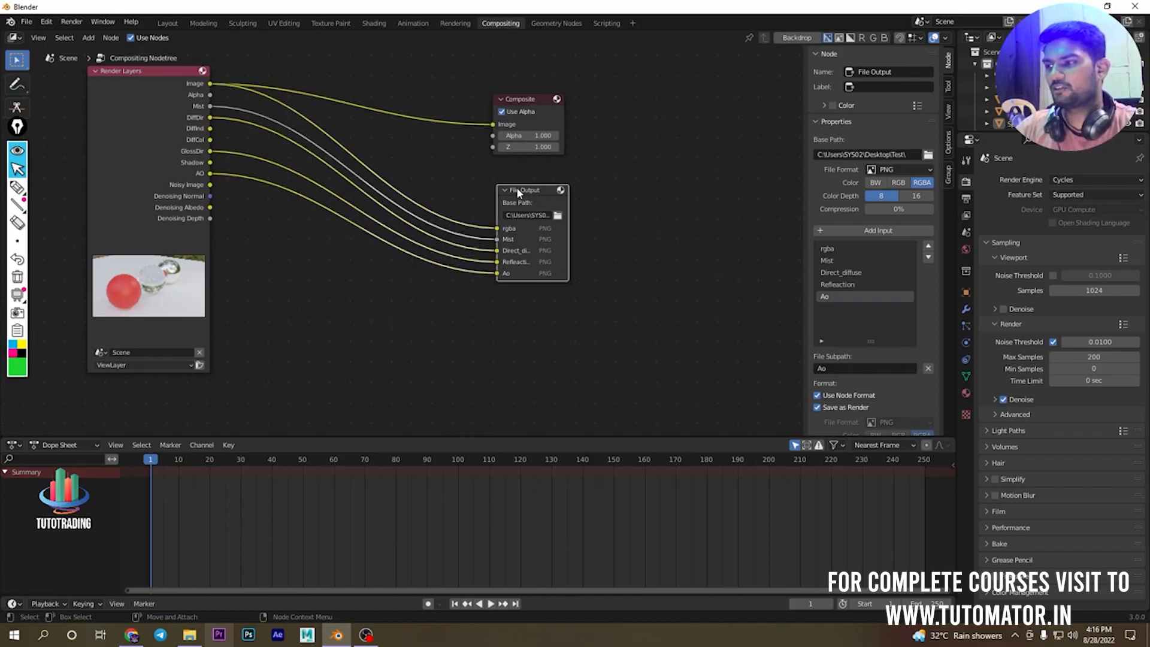
Step: Back in Blender's compositor, add a new File Output node below the existing one
drag(518, 191, 516, 194)
click(89, 38)
mouse_move(111, 81)
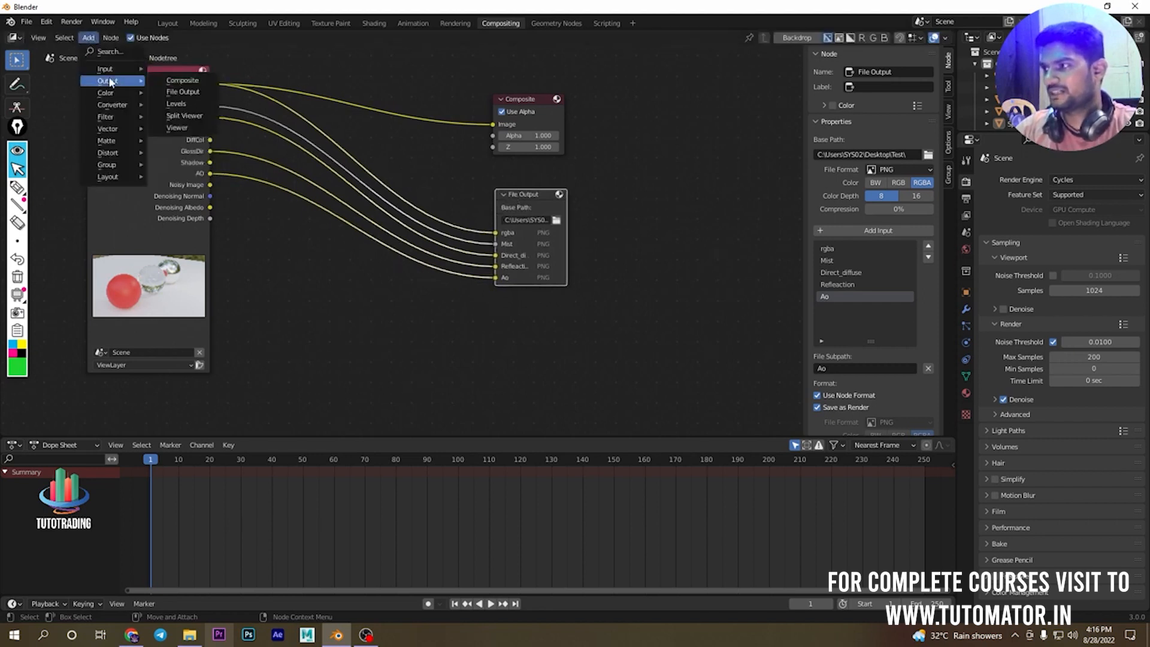
click(194, 92)
click(530, 342)
Step: Delete the old File Output node linked to the render passes and move the new one up beneath the Composite node
click(524, 201)
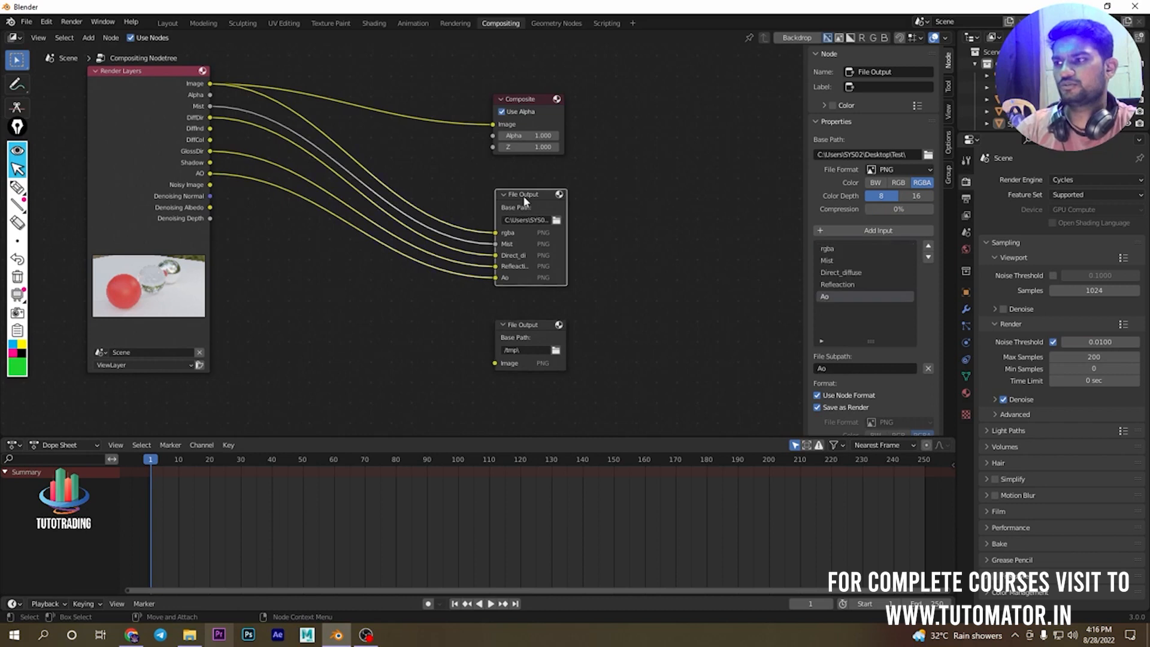
key(Delete)
drag(523, 327, 518, 216)
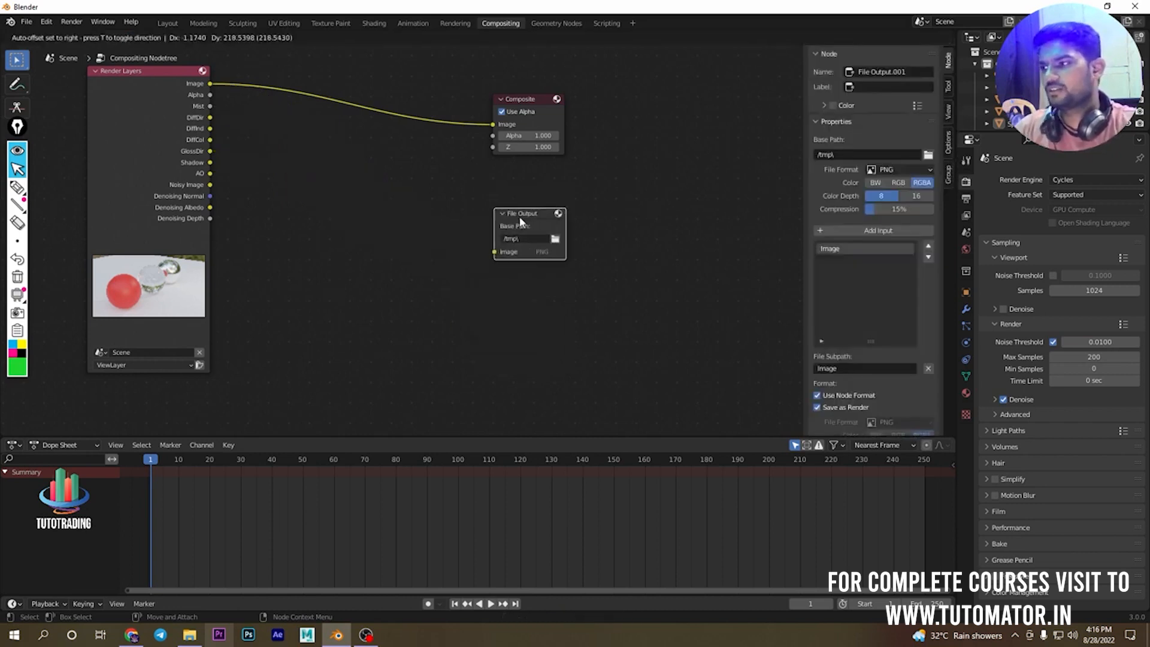
Step: Move the Render Layers node closer to the Composite node and check the available scene and view layer choices
drag(170, 72, 274, 99)
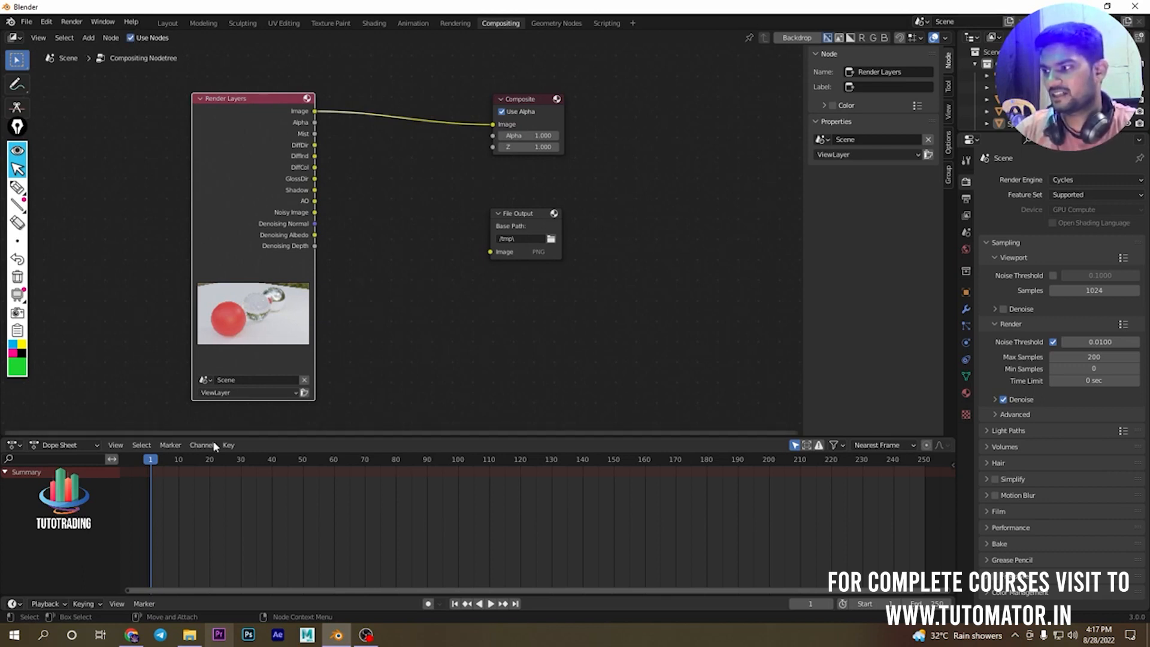
click(206, 379)
click(208, 395)
click(209, 395)
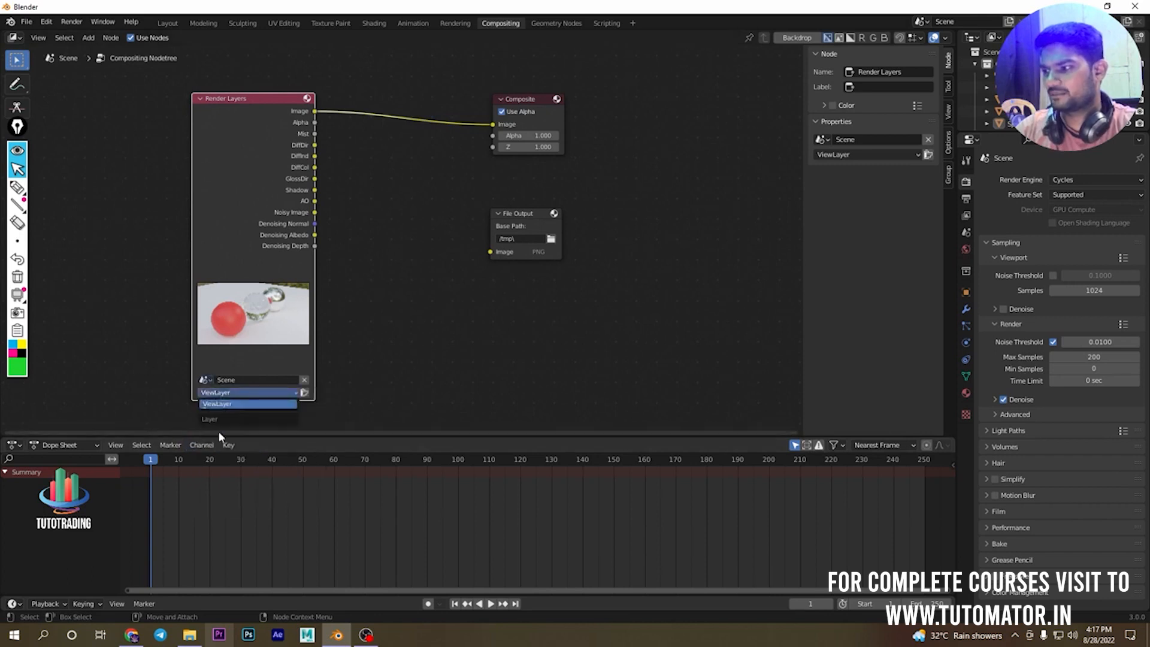
click(363, 326)
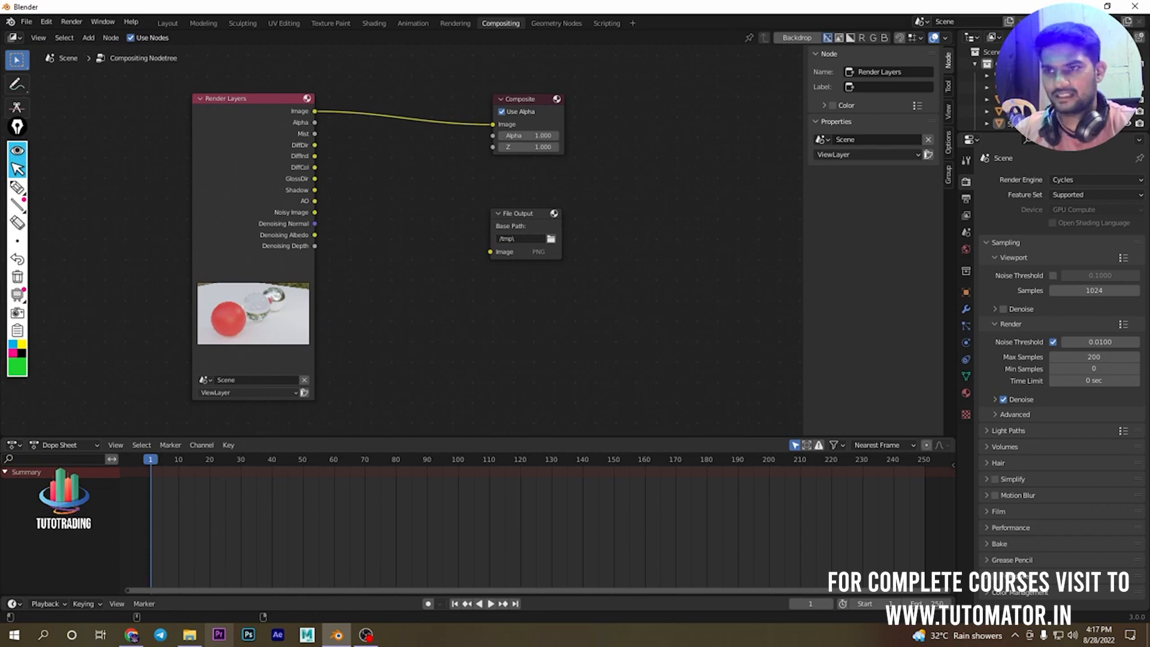
click(921, 21)
click(674, 236)
click(1039, 22)
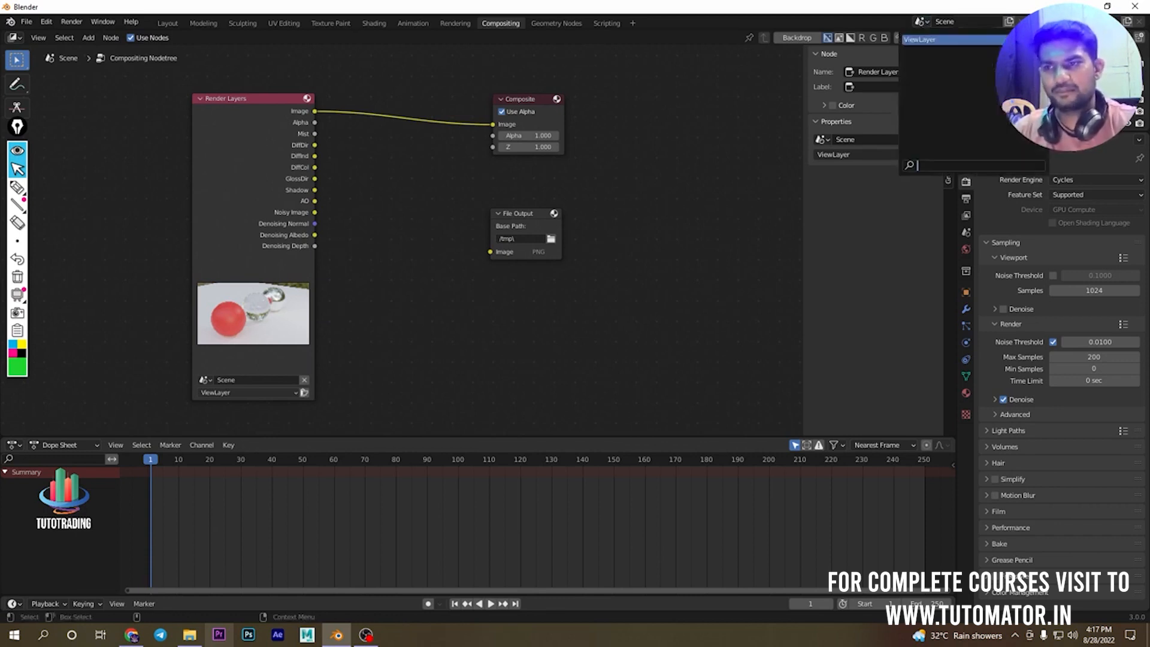
click(684, 252)
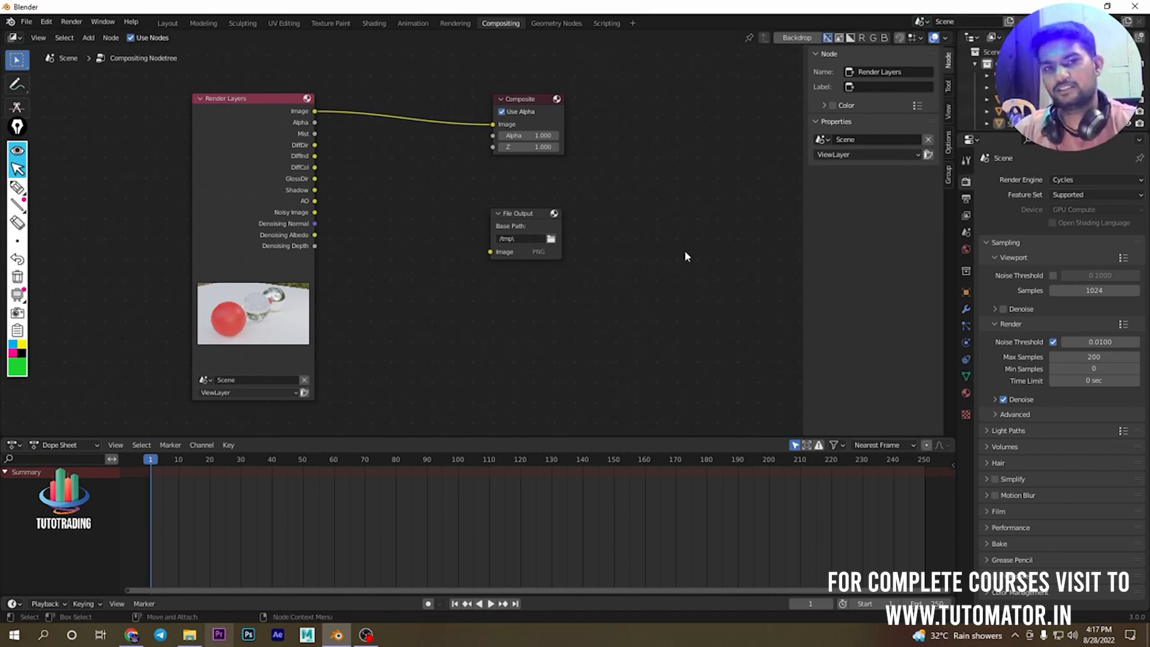
Step: Reposition the File Output and Render Layers nodes and set the File Output format to OpenEXR MultiLayer
click(527, 213)
drag(526, 214, 561, 214)
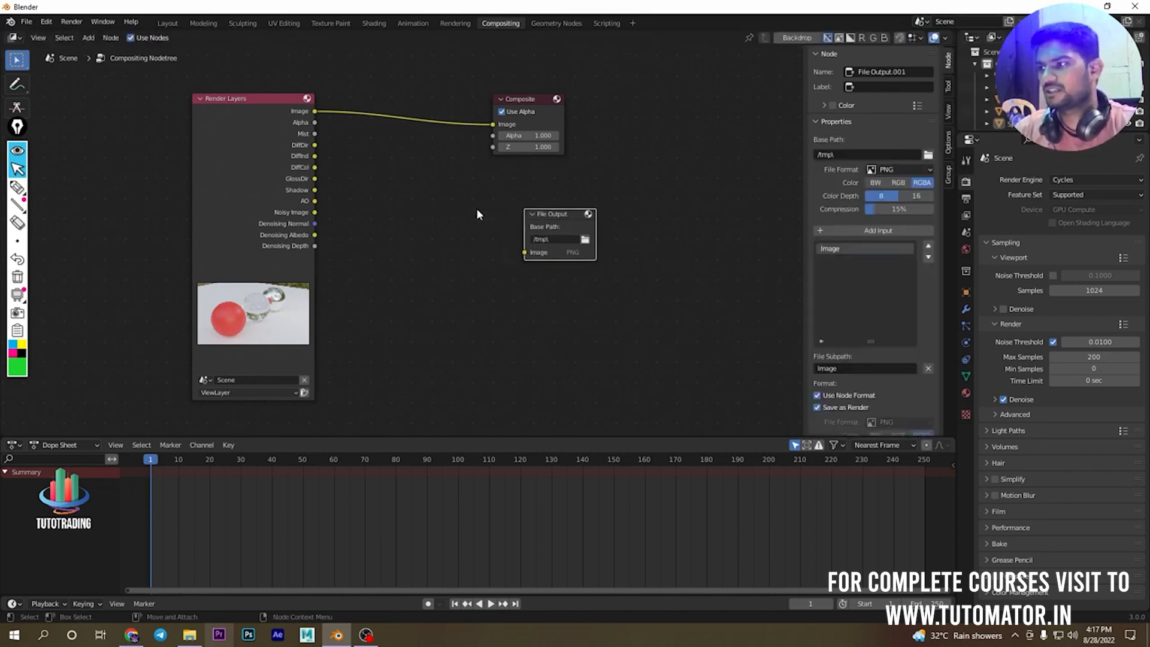
drag(278, 102, 293, 119)
drag(570, 216, 539, 204)
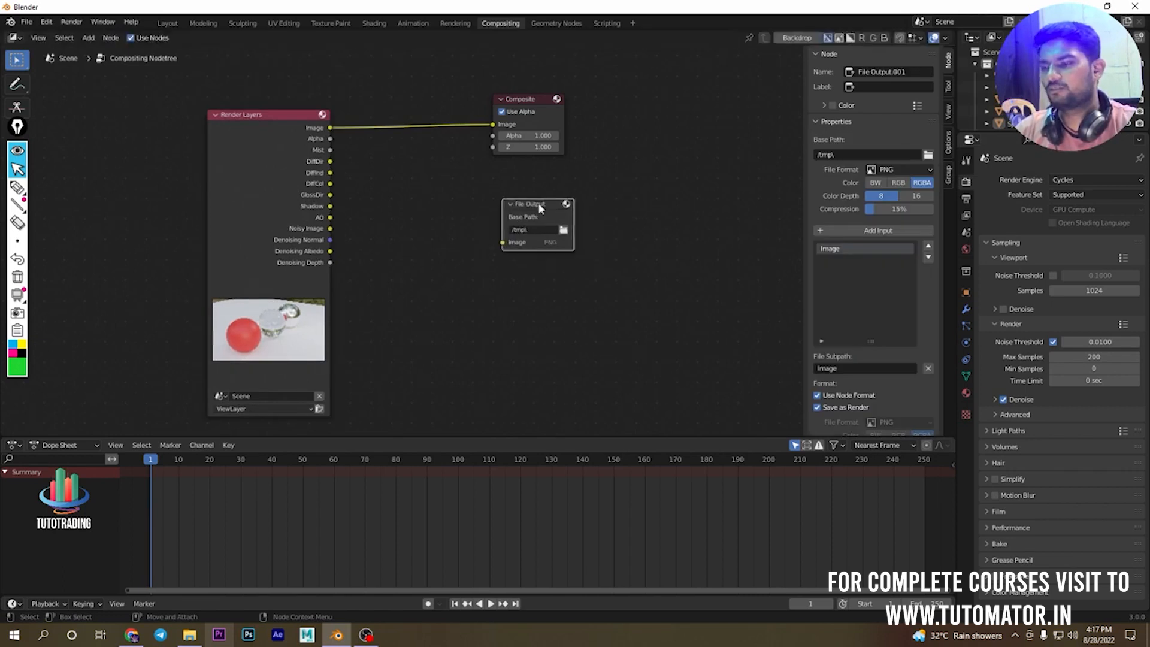
click(905, 169)
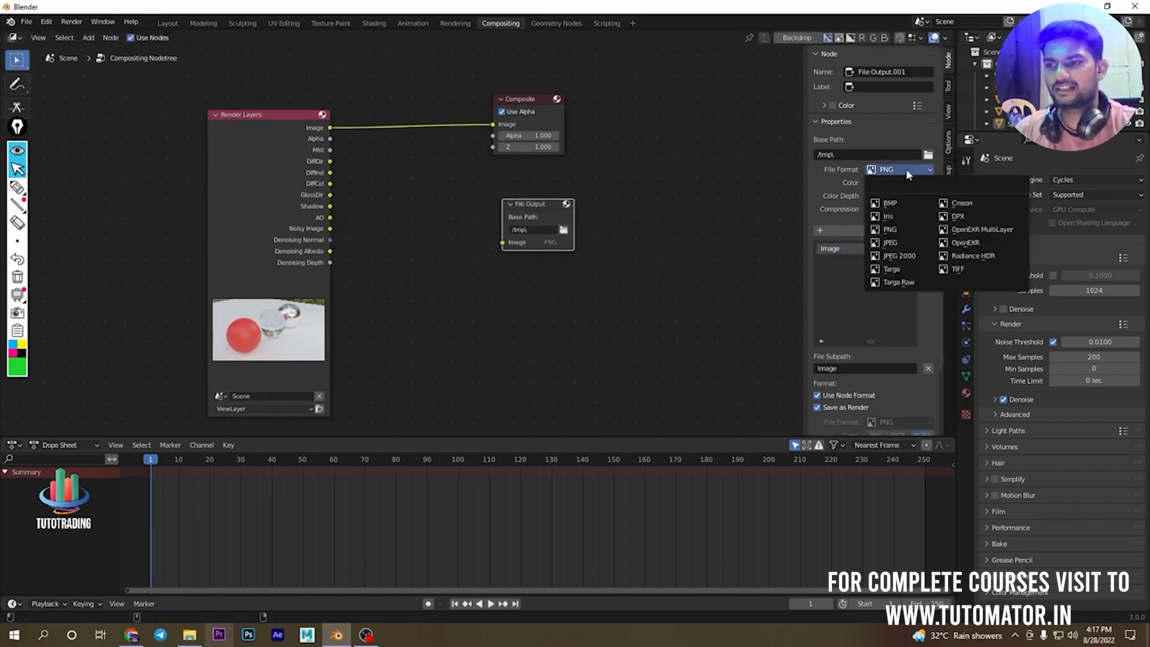
click(988, 232)
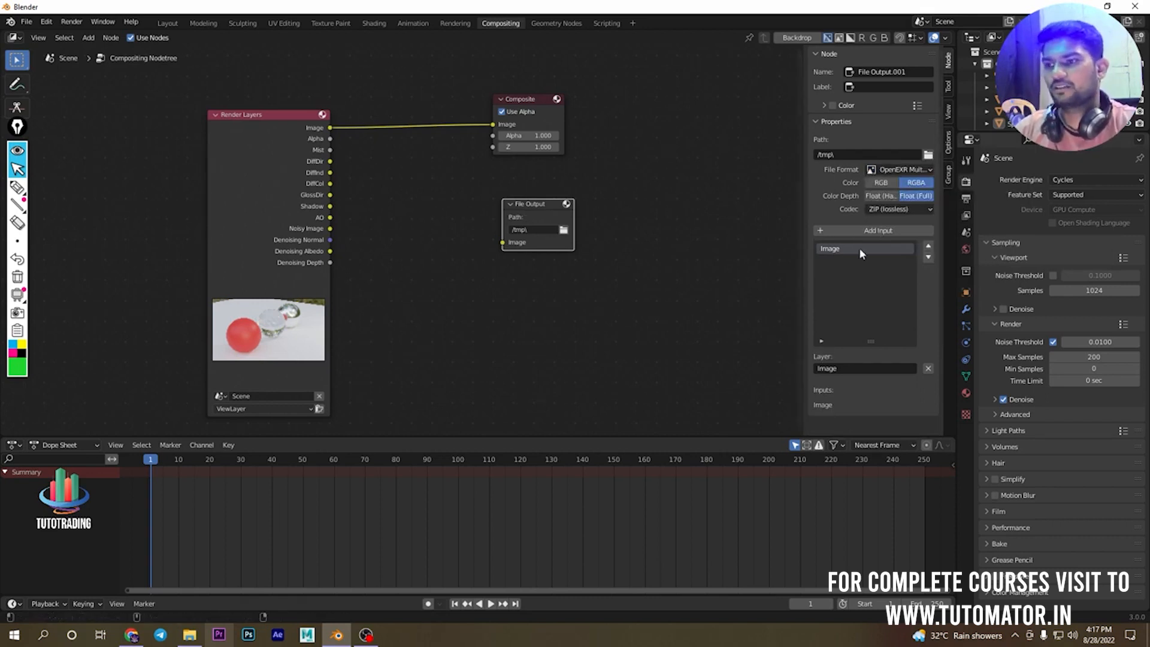
Step: Add four more inputs to the File Output node and move the node nearer to Render Layers
click(823, 232)
click(823, 231)
click(823, 232)
click(822, 231)
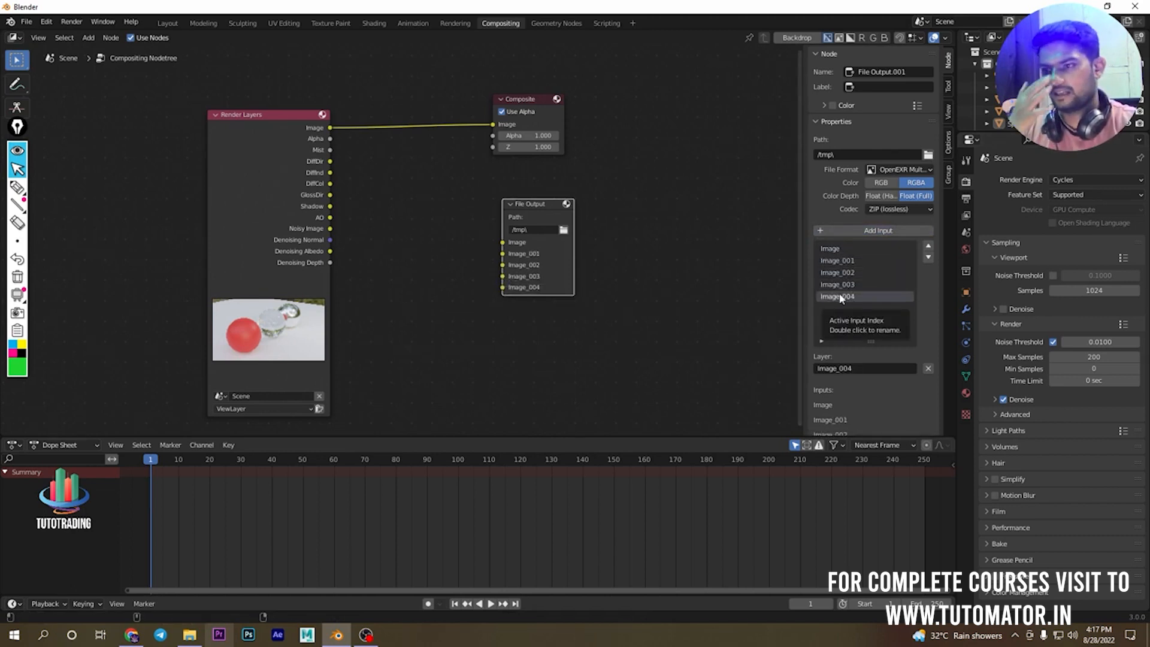
drag(530, 206, 529, 177)
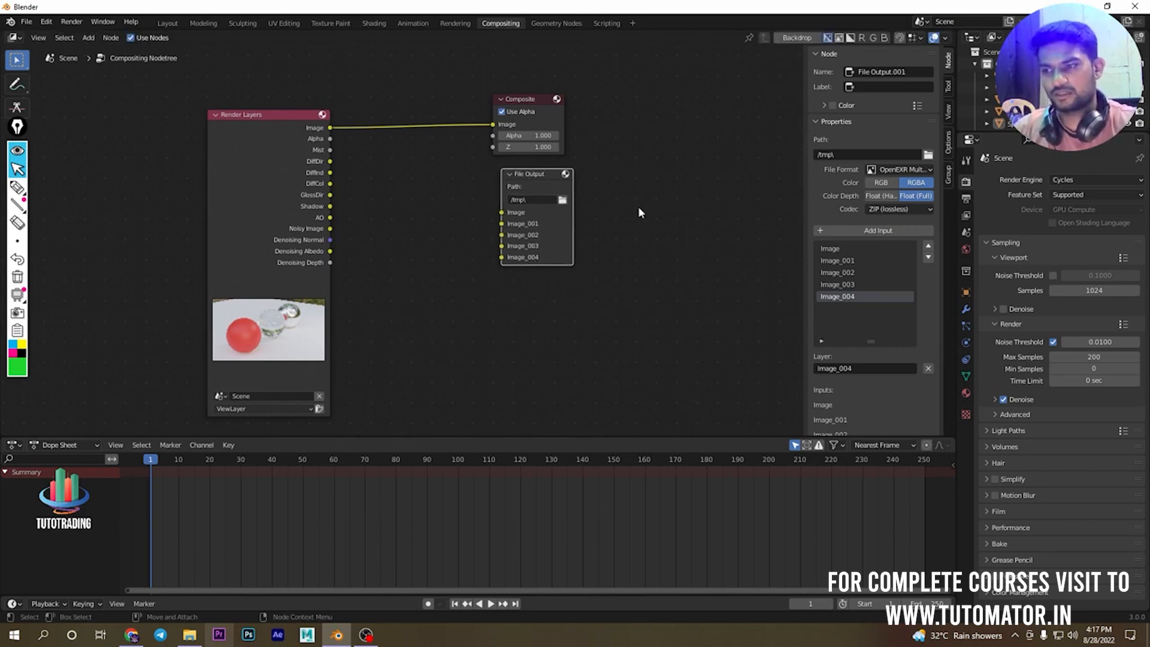
key(g)
click(588, 239)
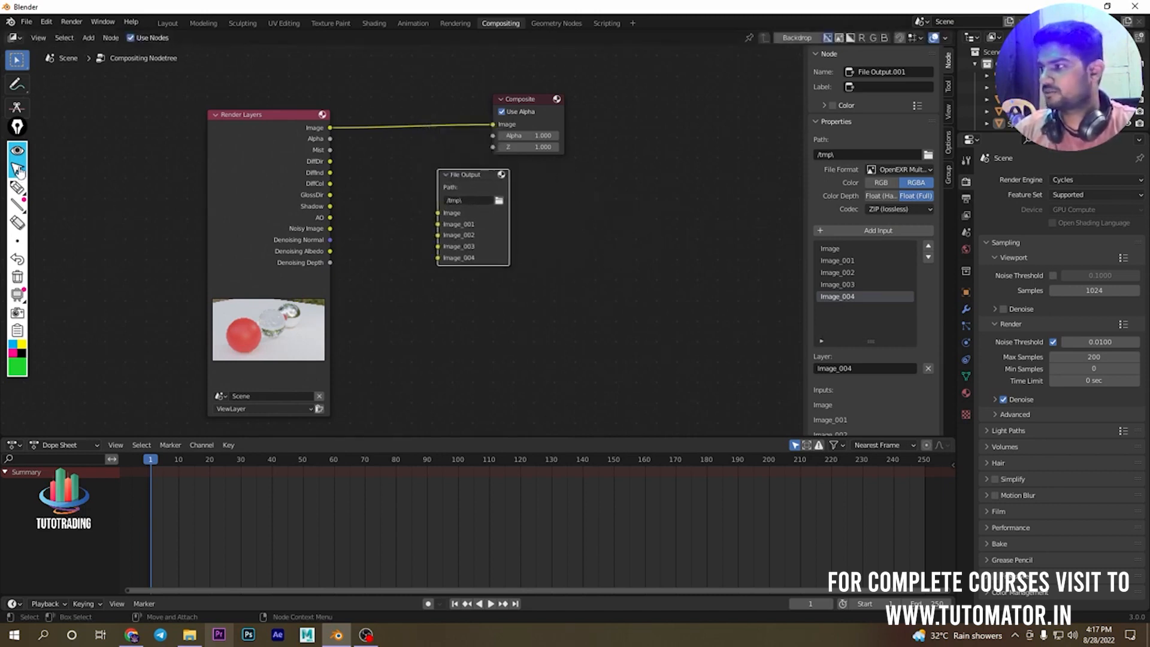
Step: Draw an on-screen diagram of a box labelled EXR and 32 branching into several passes, including an RGBA box
click(17, 188)
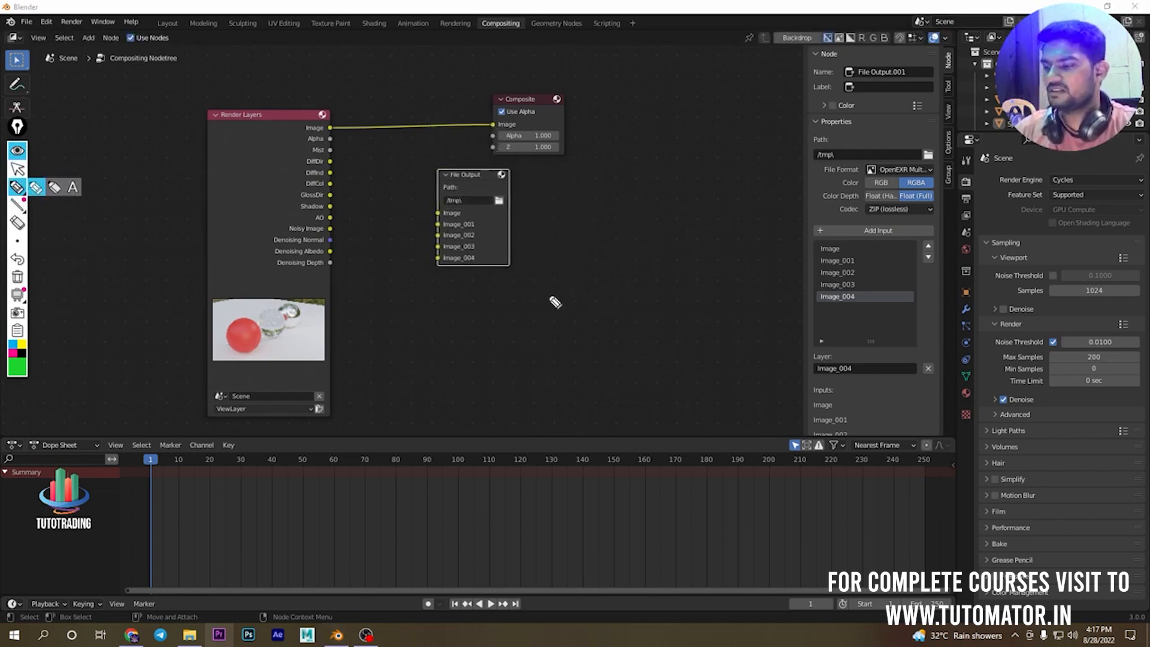
mouse_move(491, 281)
mouse_down()
mouse_move(488, 375)
mouse_move(542, 281)
mouse_move(569, 335)
mouse_move(487, 371)
mouse_up()
mouse_move(494, 310)
mouse_down()
mouse_move(501, 322)
mouse_move(541, 311)
mouse_move(579, 242)
mouse_move(580, 179)
mouse_move(647, 172)
mouse_move(652, 210)
mouse_move(590, 223)
mouse_move(595, 192)
mouse_move(635, 203)
mouse_move(693, 161)
mouse_up()
mouse_move(578, 251)
mouse_down()
mouse_move(602, 251)
mouse_move(623, 281)
mouse_up()
mouse_move(608, 234)
mouse_down()
mouse_move(673, 219)
mouse_move(619, 278)
mouse_move(647, 246)
mouse_move(695, 237)
mouse_move(698, 252)
mouse_move(726, 210)
mouse_up()
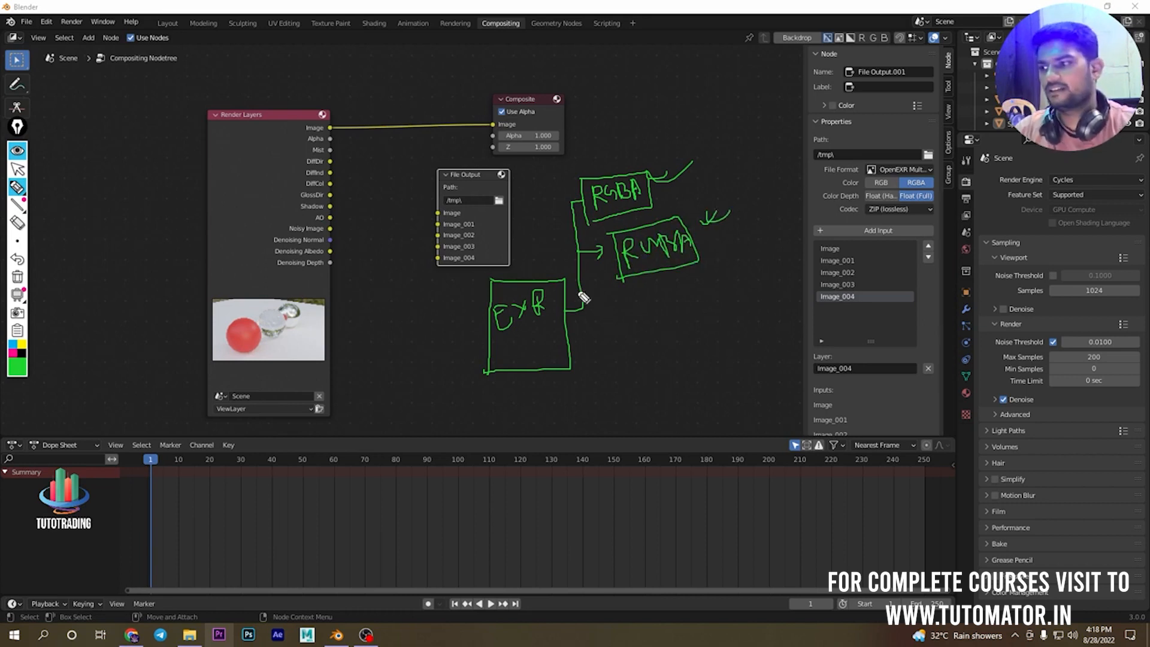
mouse_move(580, 312)
mouse_down()
mouse_move(608, 333)
mouse_move(615, 378)
mouse_up()
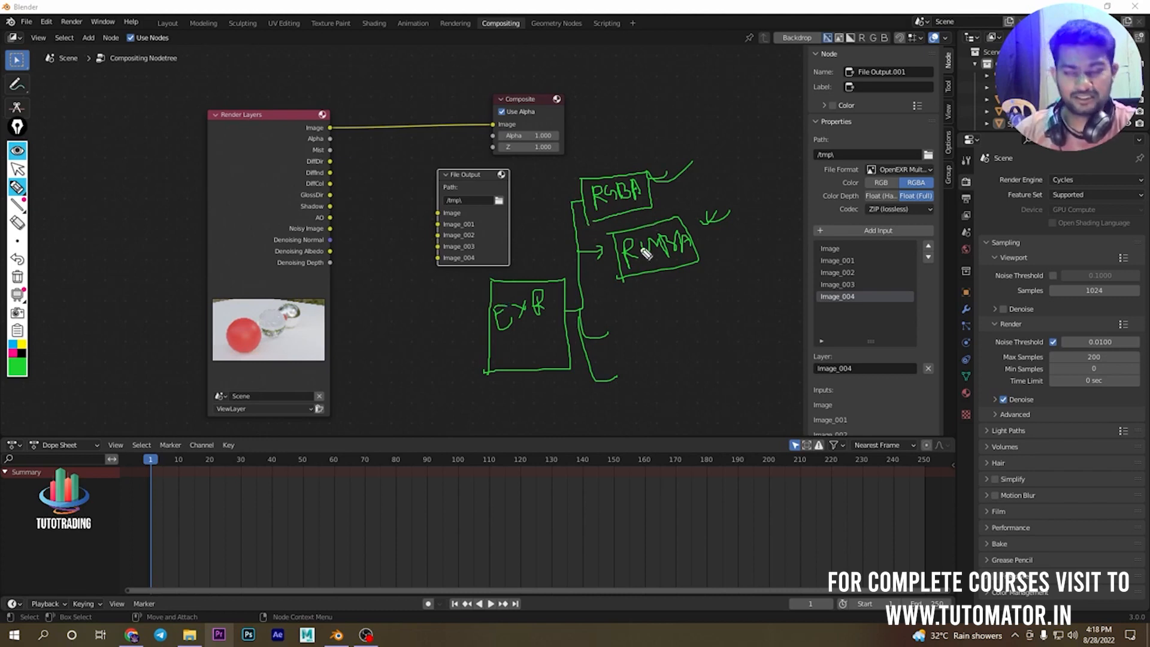
mouse_move(506, 342)
mouse_down()
mouse_move(508, 359)
mouse_move(535, 357)
mouse_up()
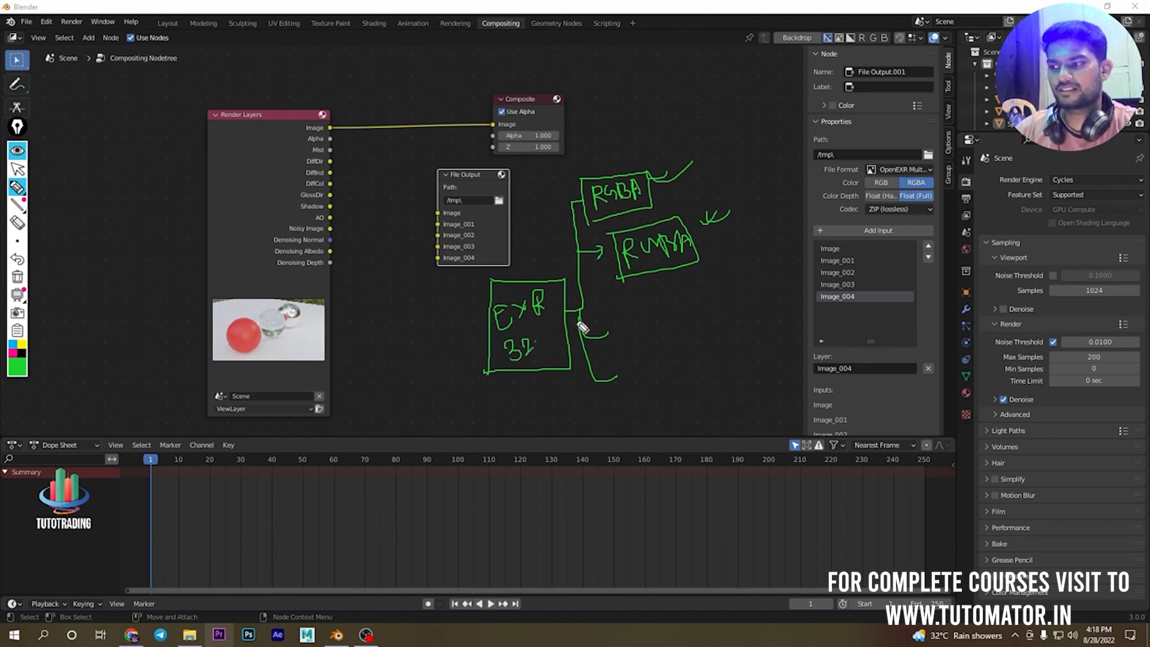
Step: Undo the last pen strokes, clear the whole EXR diagram from the screen and return to the normal pointer
mouse_move(655, 141)
mouse_down()
mouse_move(711, 72)
mouse_move(653, 150)
mouse_up()
key(ctrl+z)
key(ctrl+z)
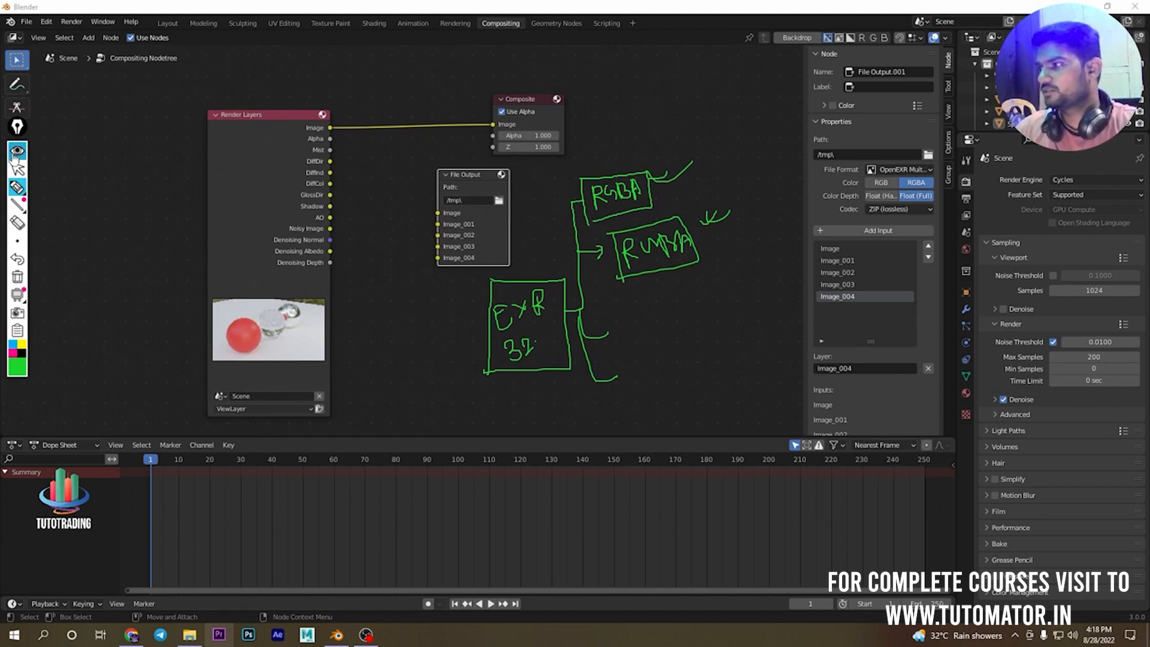
click(16, 276)
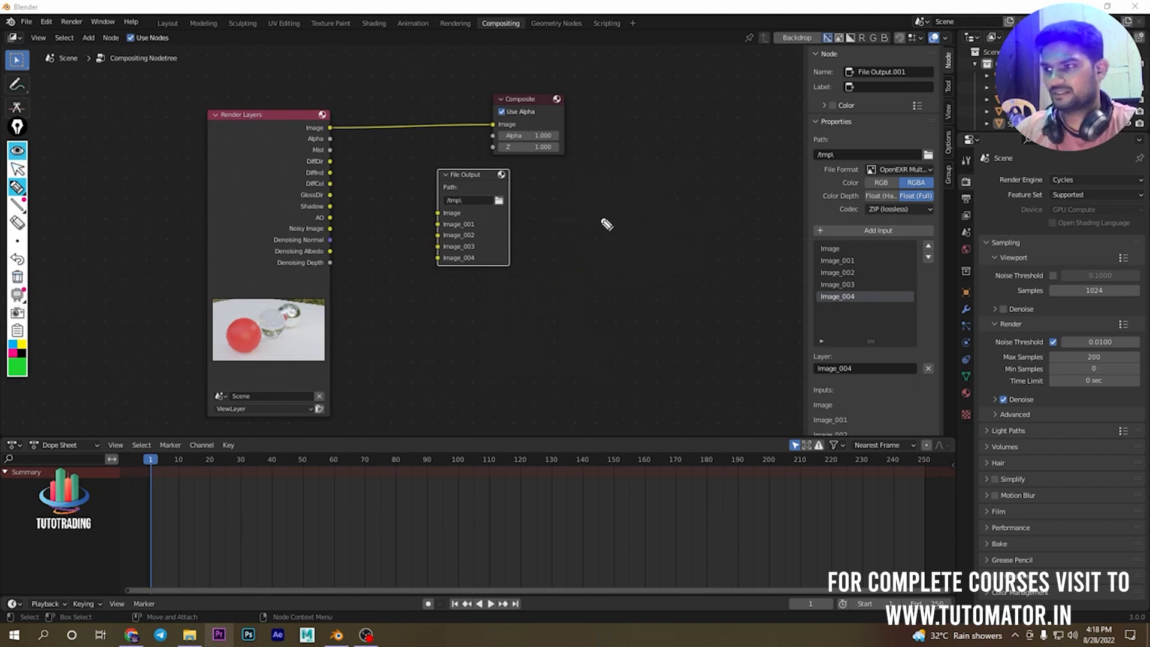
click(17, 169)
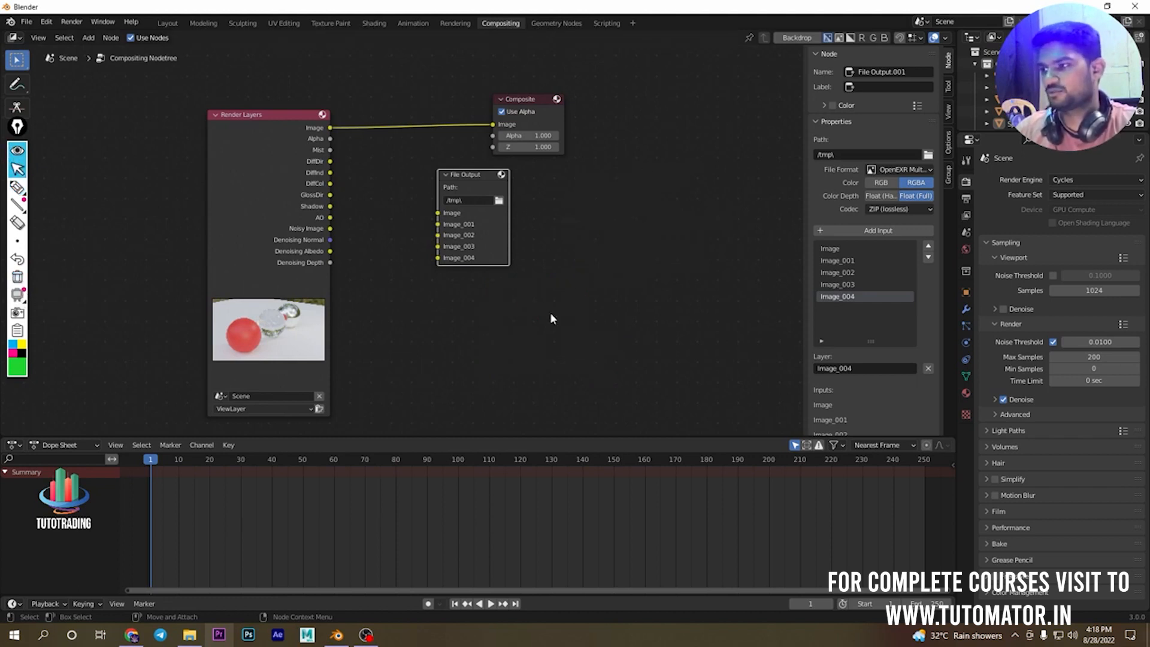
Step: Shift the File Output node slightly away from Render Layers and rename its first input RGBA
click(550, 311)
drag(477, 178, 508, 185)
click(836, 250)
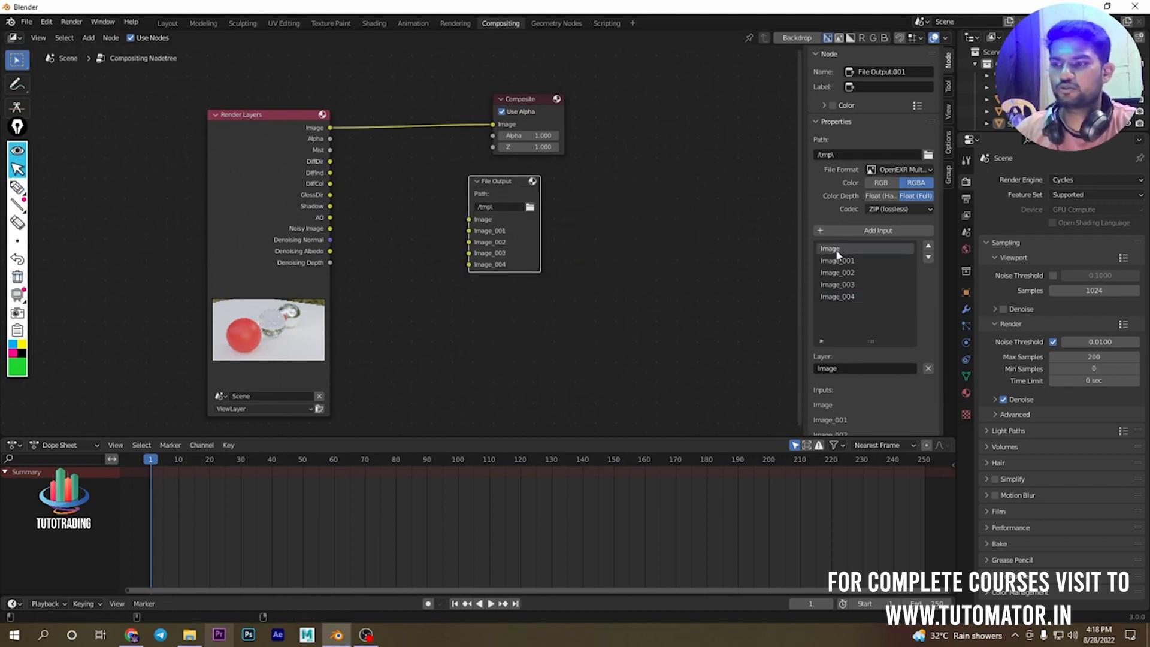
double_click(836, 260)
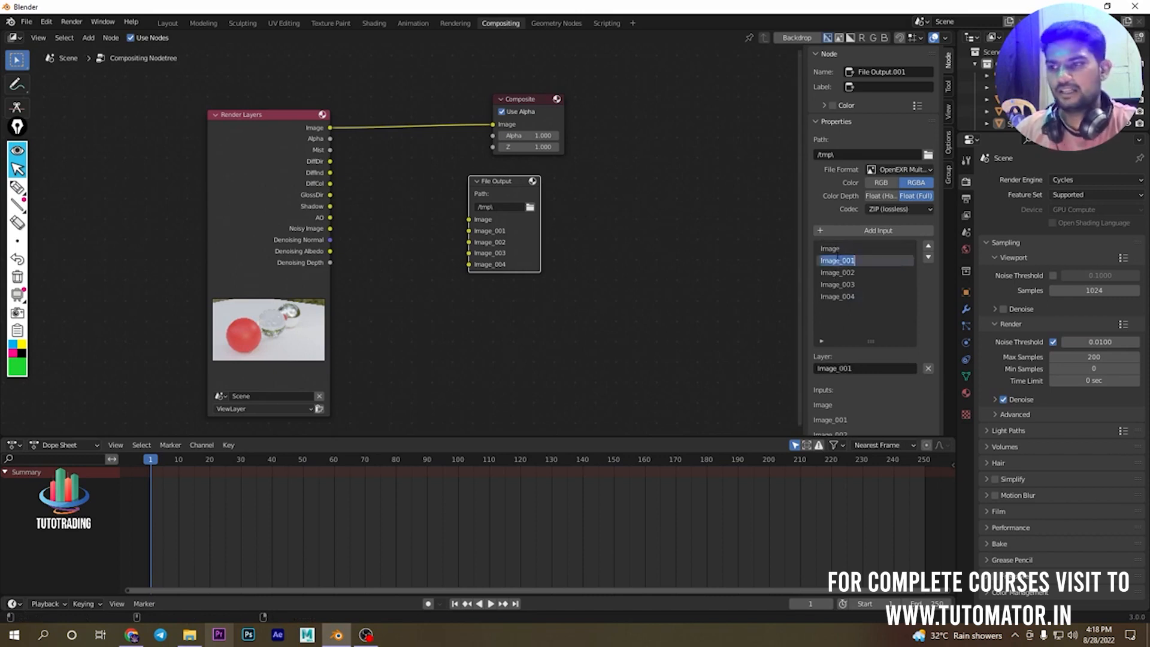
click(846, 249)
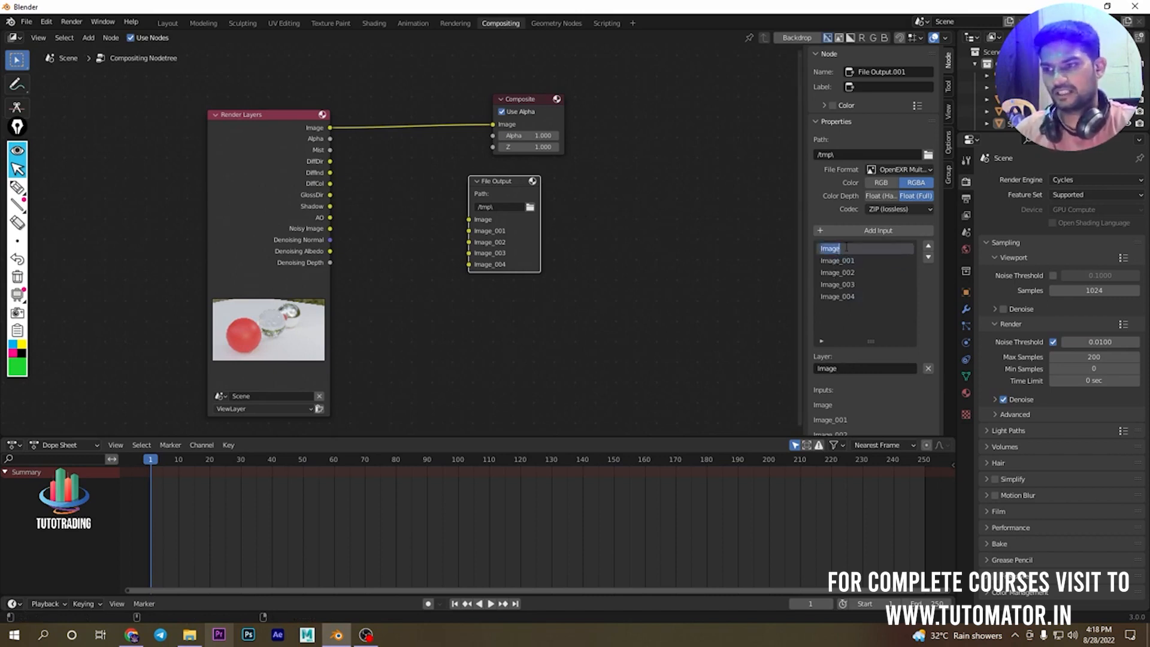
text(RGBA)
key(Return)
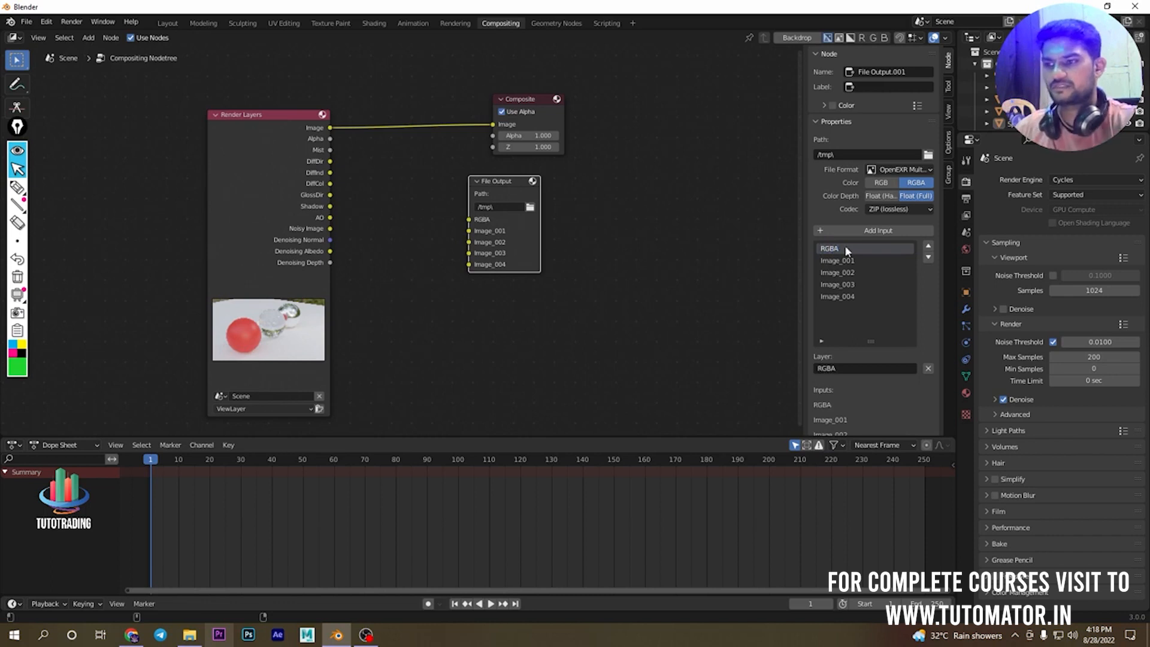
Step: Rename the File Output node's second input Gloss and its third input Shadow
click(837, 260)
double_click(838, 261)
text(Gloss)
key(Return)
double_click(833, 263)
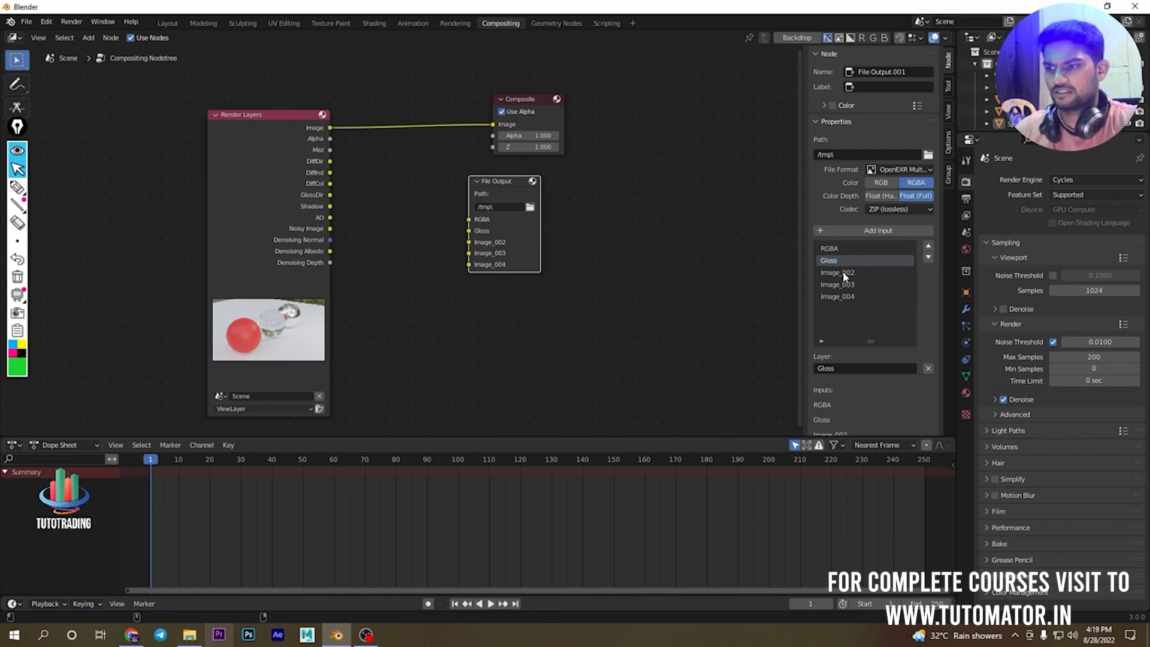
double_click(838, 272)
text(Shadow)
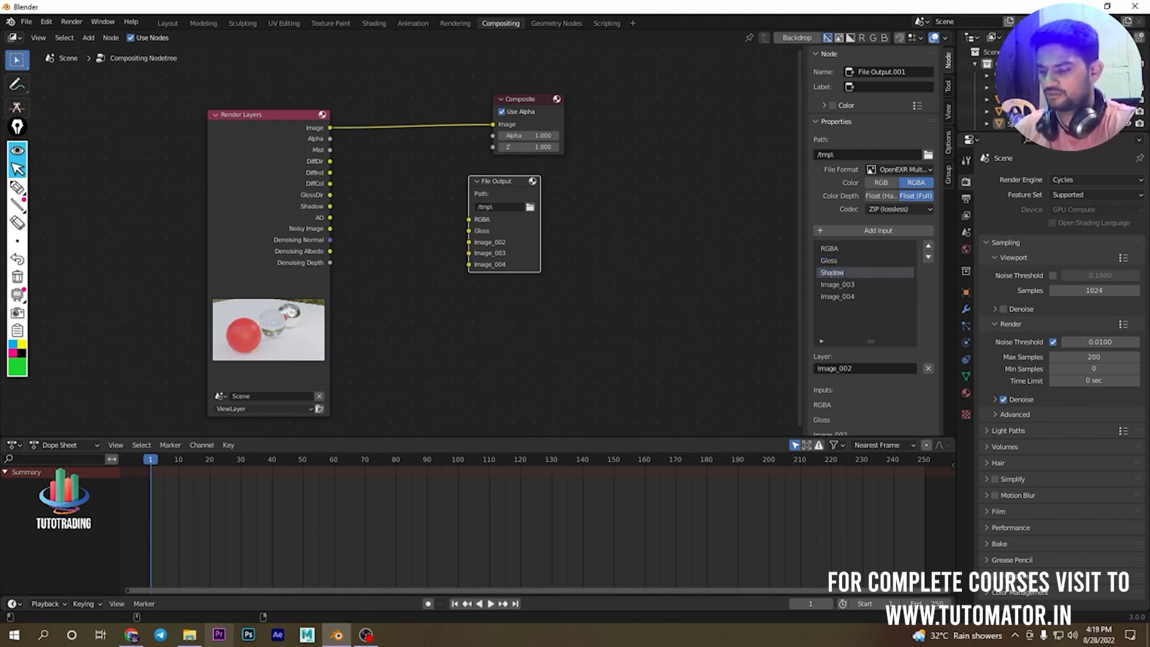
key(Return)
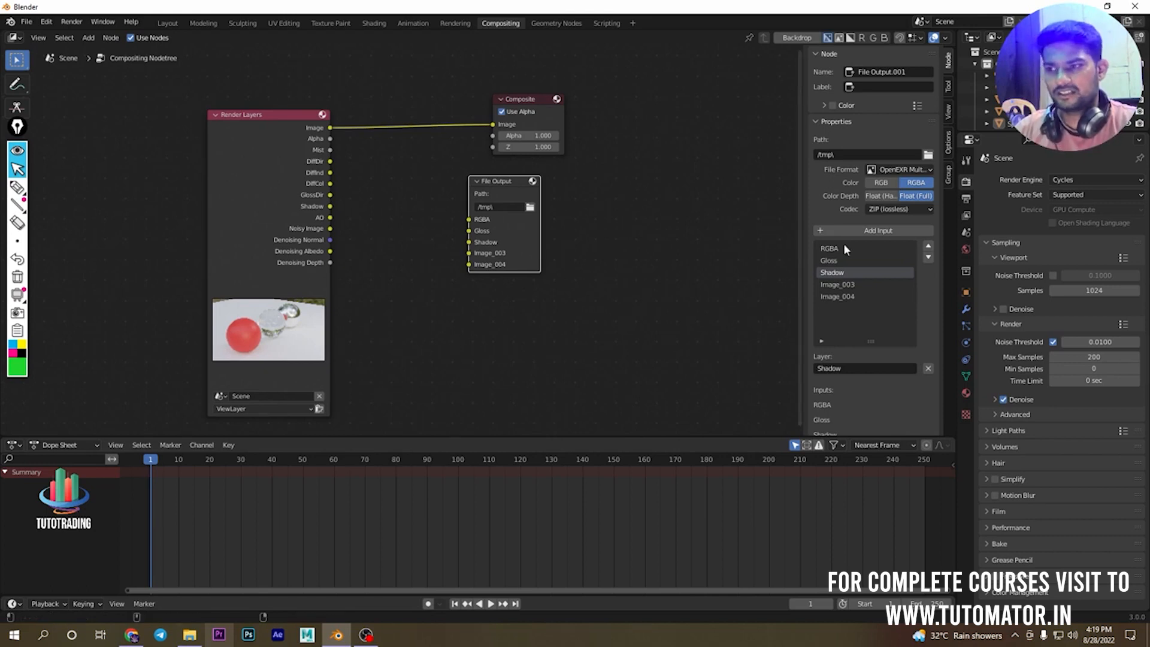
Step: Remove the unused inputs Image_003 and Image_004 from the File Output node
click(837, 287)
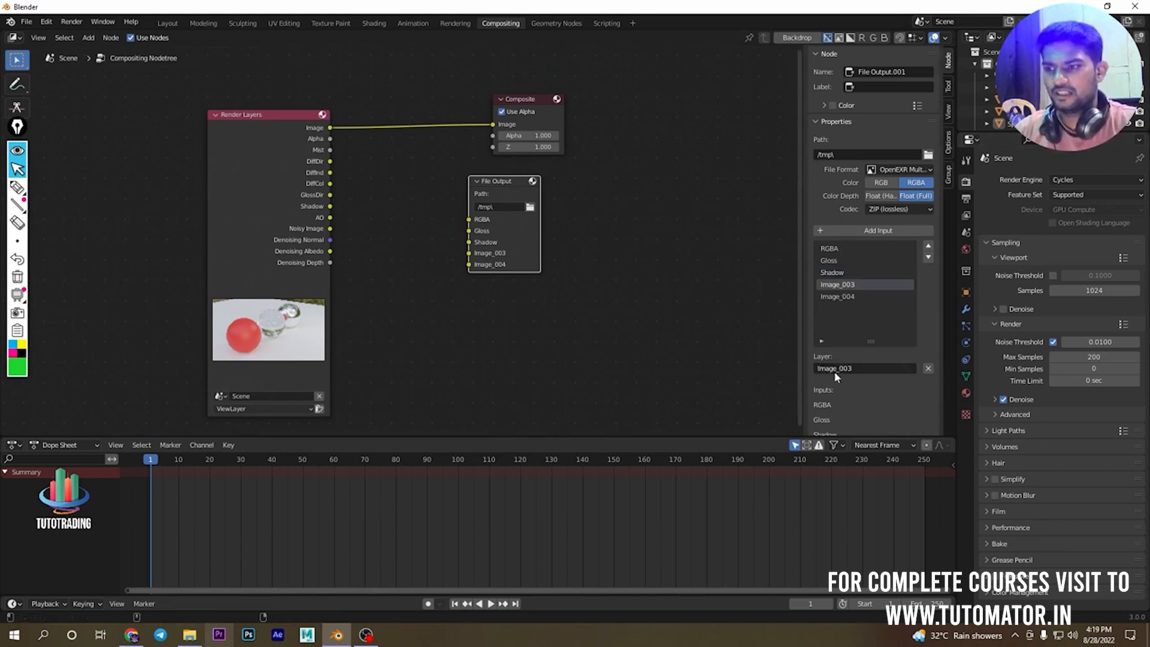
click(928, 368)
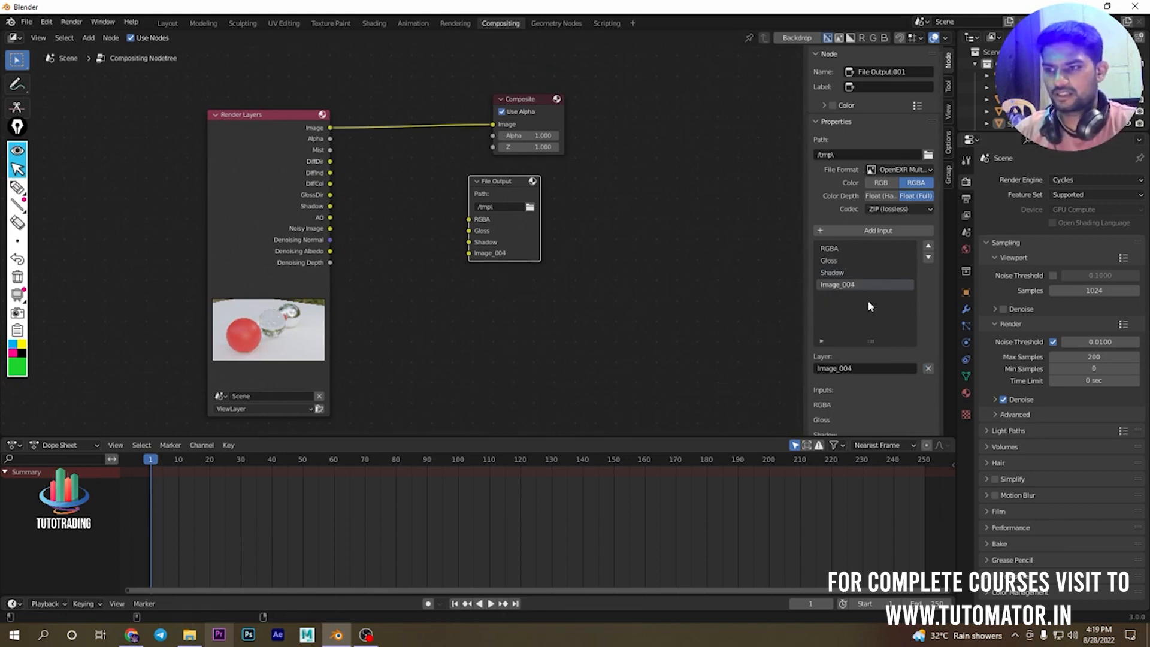
click(928, 368)
Step: Go through the RGBA, Gloss and Shadow entries in the File Output node's input list
click(835, 260)
click(836, 247)
click(835, 270)
click(833, 249)
click(834, 260)
click(835, 271)
double_click(832, 248)
click(836, 273)
click(834, 260)
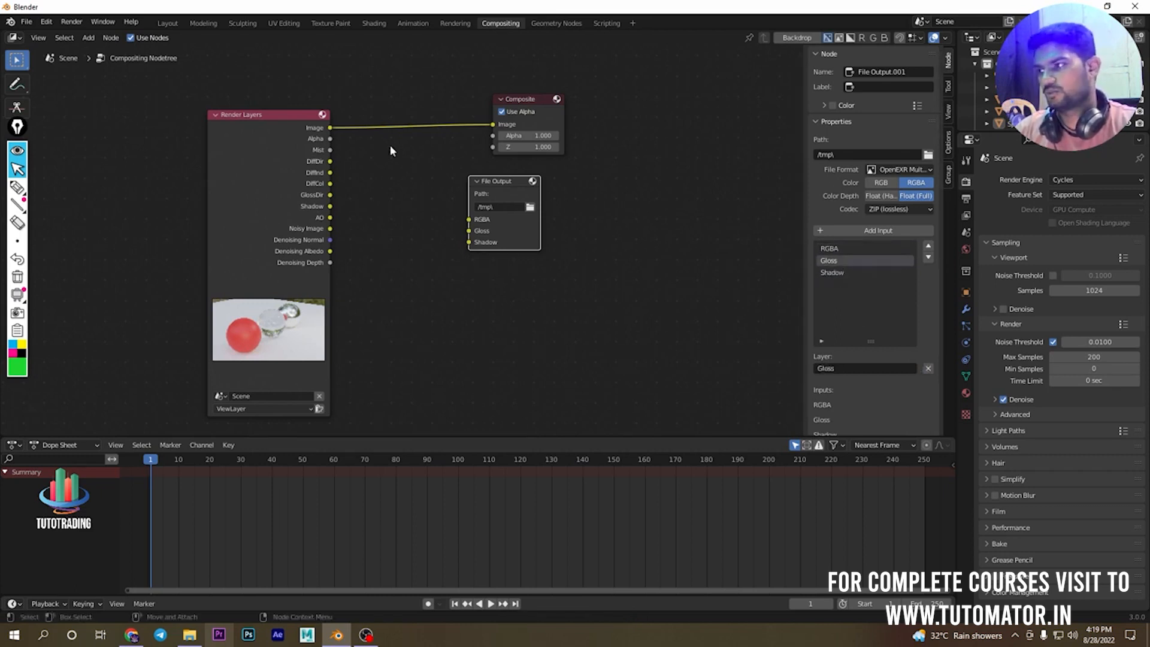
Step: Link the Render Layers outputs Image, GlossDir and Shadow to the File Output inputs RGBA, Gloss and Shadow
drag(330, 129, 467, 225)
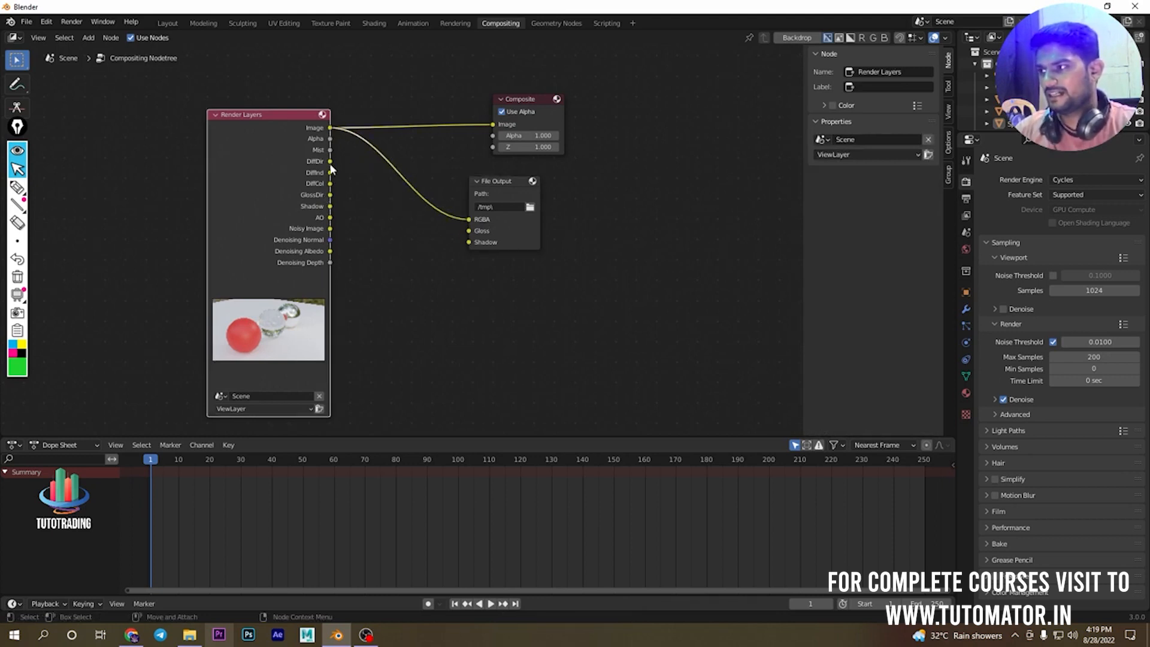
drag(330, 196, 469, 231)
drag(330, 207, 468, 242)
Step: Add a fourth File Output input named Ao and link the Render Layers AO output to it
click(507, 235)
click(820, 230)
double_click(832, 284)
key(BackSpace)
text(Ao)
key(Return)
drag(330, 217, 469, 253)
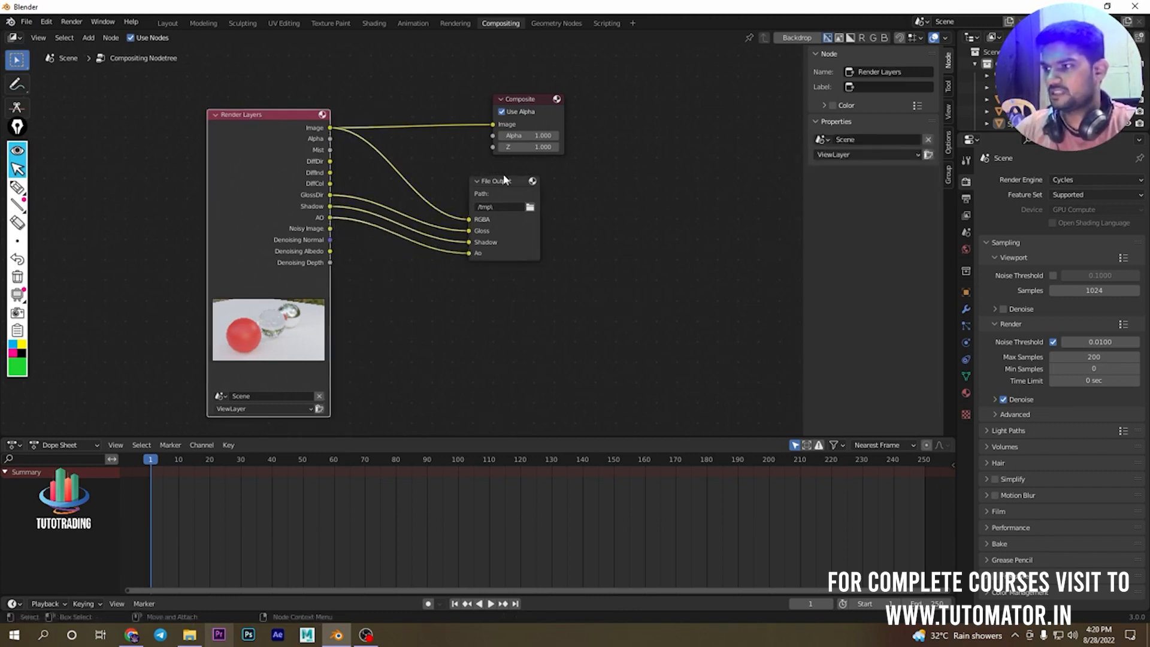
Step: Move the File Output node farther from Render Layers and review its available file formats
drag(492, 182, 544, 184)
click(901, 170)
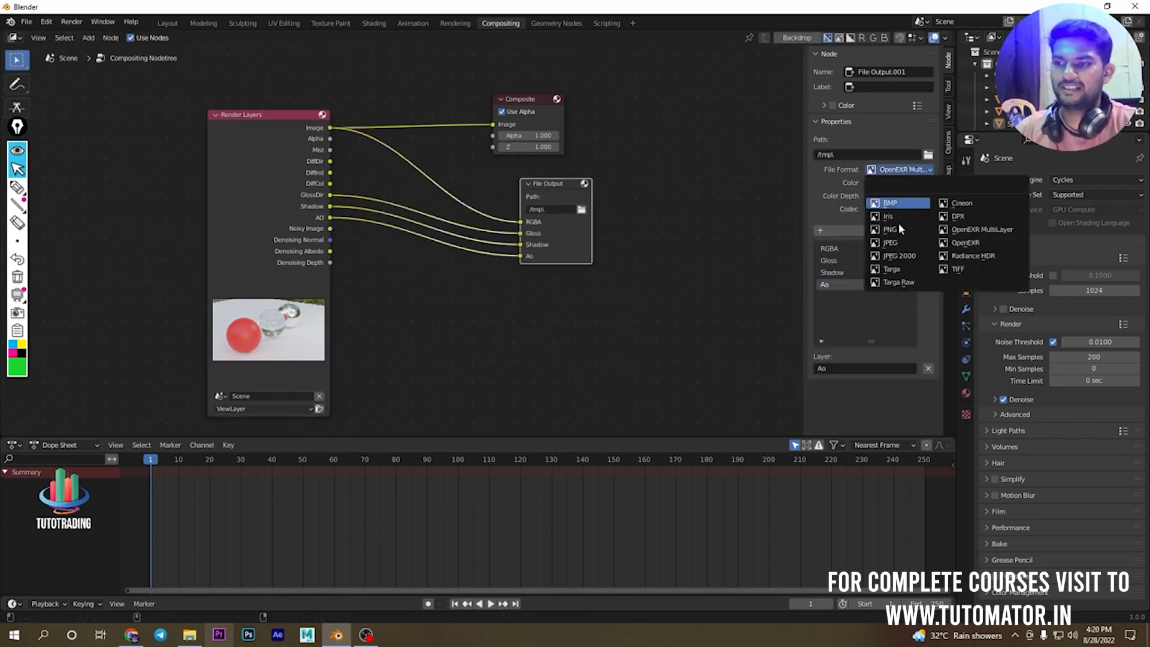
click(973, 243)
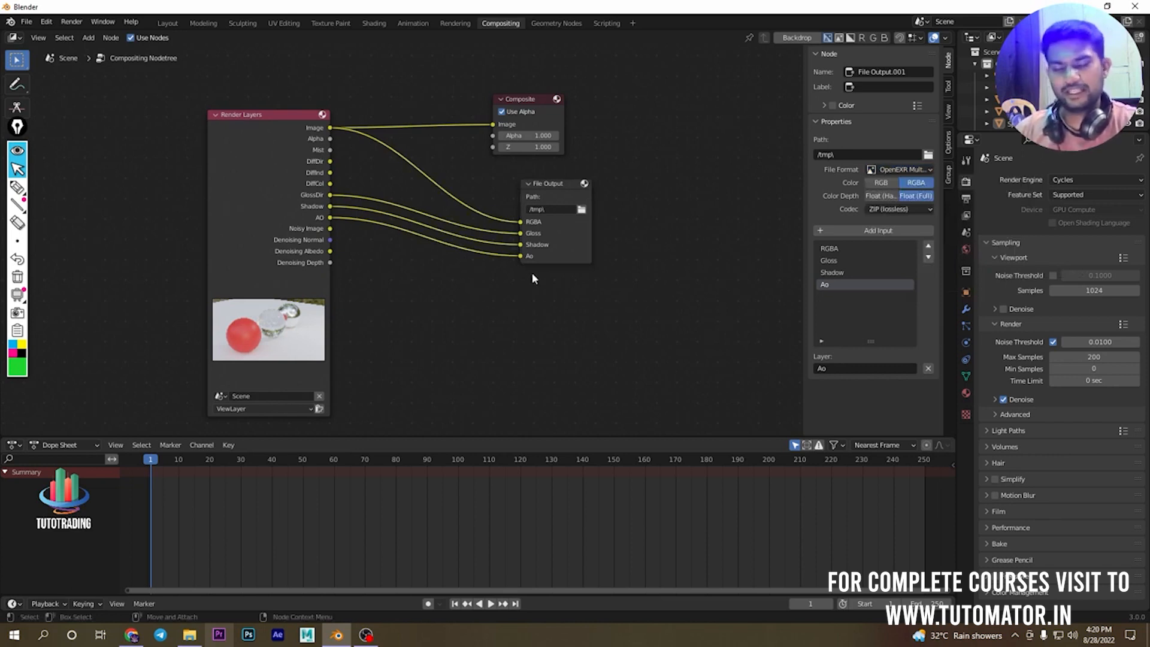
Step: Set the File Output node's path to the Desktop's Test folder with the file name test
click(928, 155)
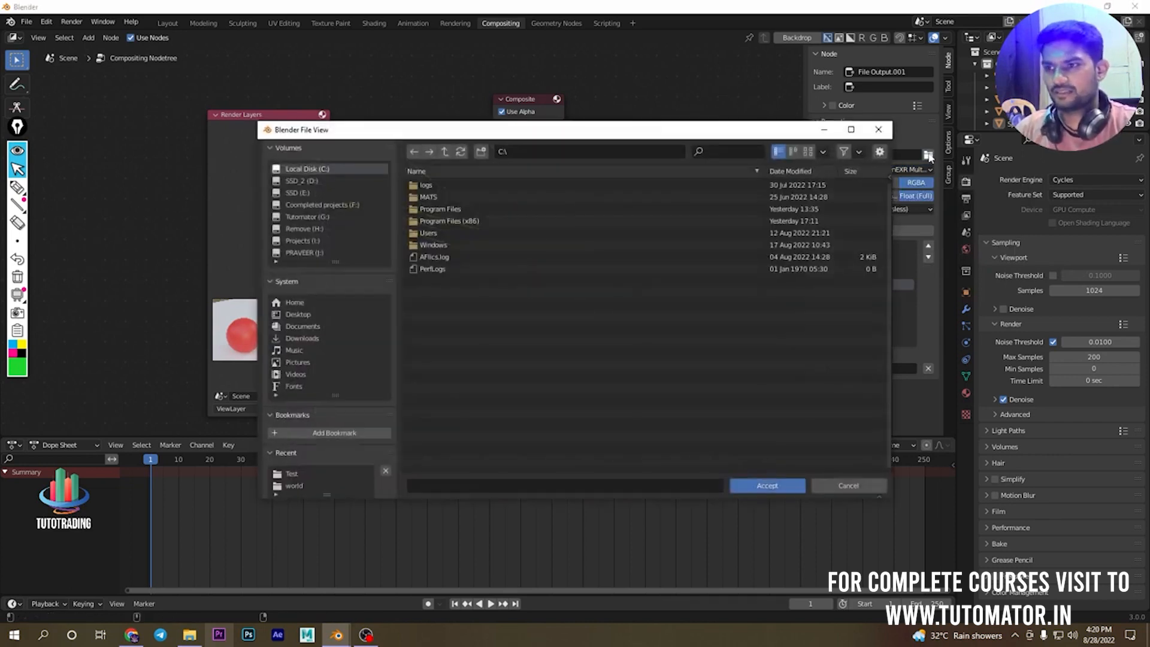
click(299, 314)
click(426, 211)
double_click(426, 211)
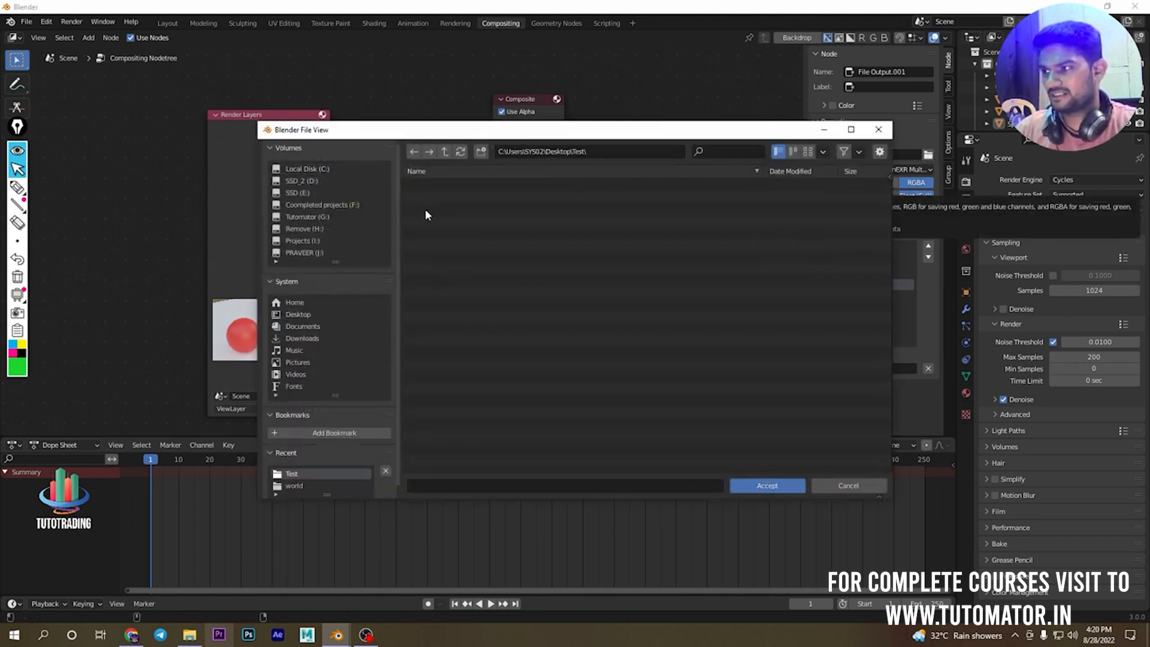
click(440, 483)
text(test)
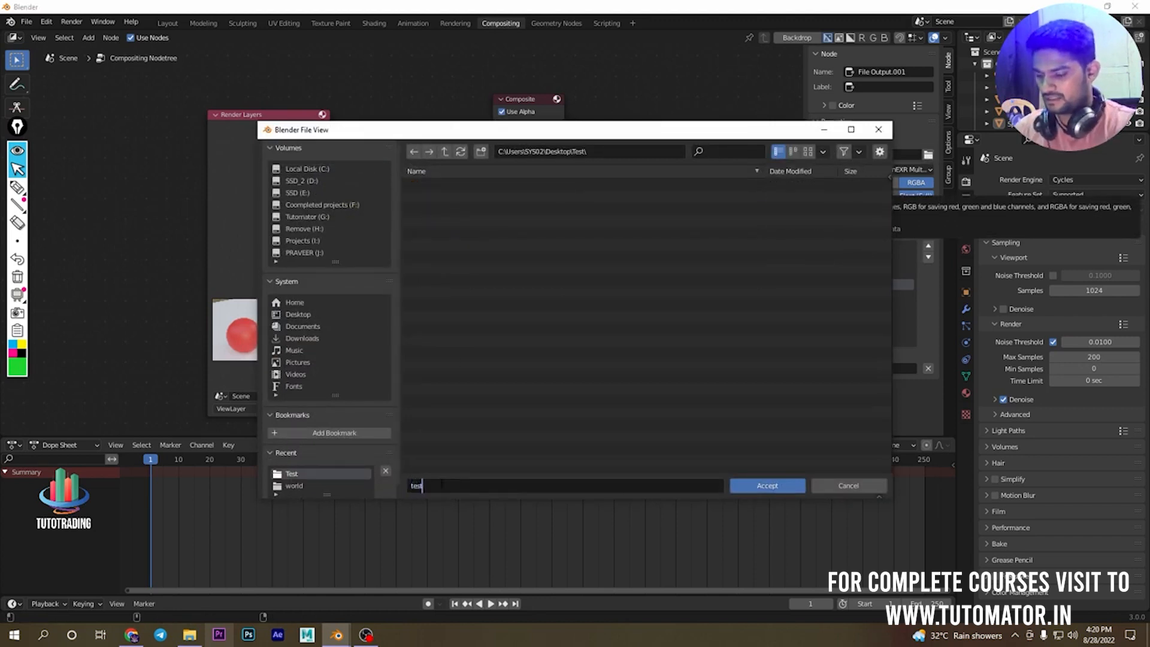
click(791, 486)
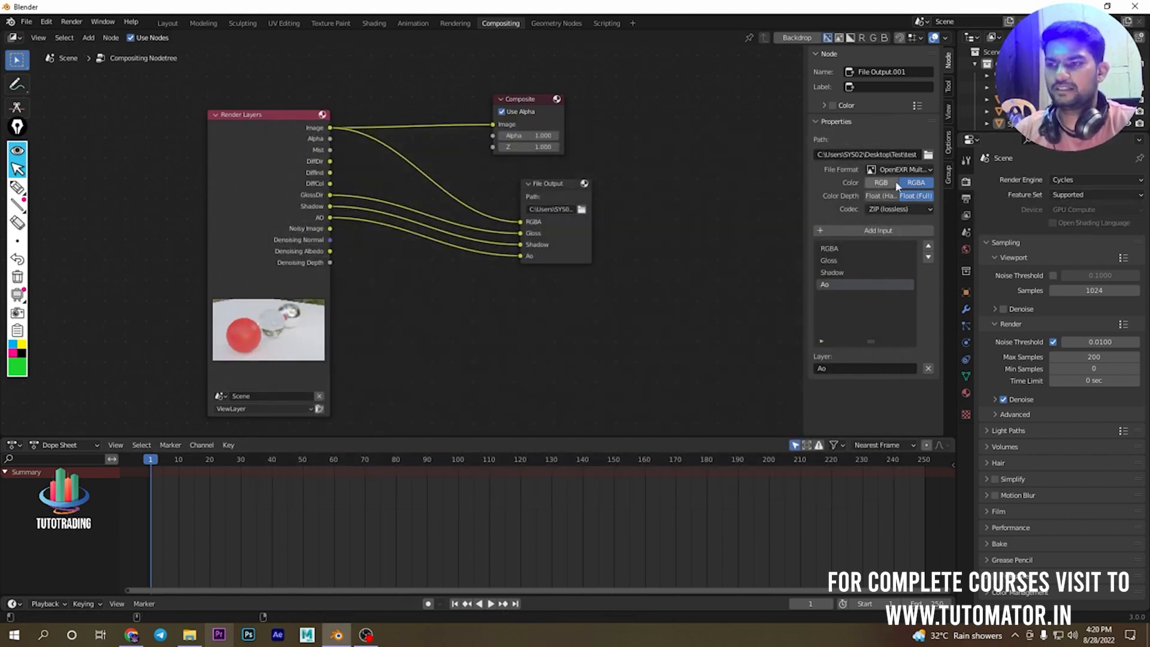
Step: Widen the node properties sidebar and set the File Output node to RGBA color with Float (Half) color depth
drag(803, 175, 728, 179)
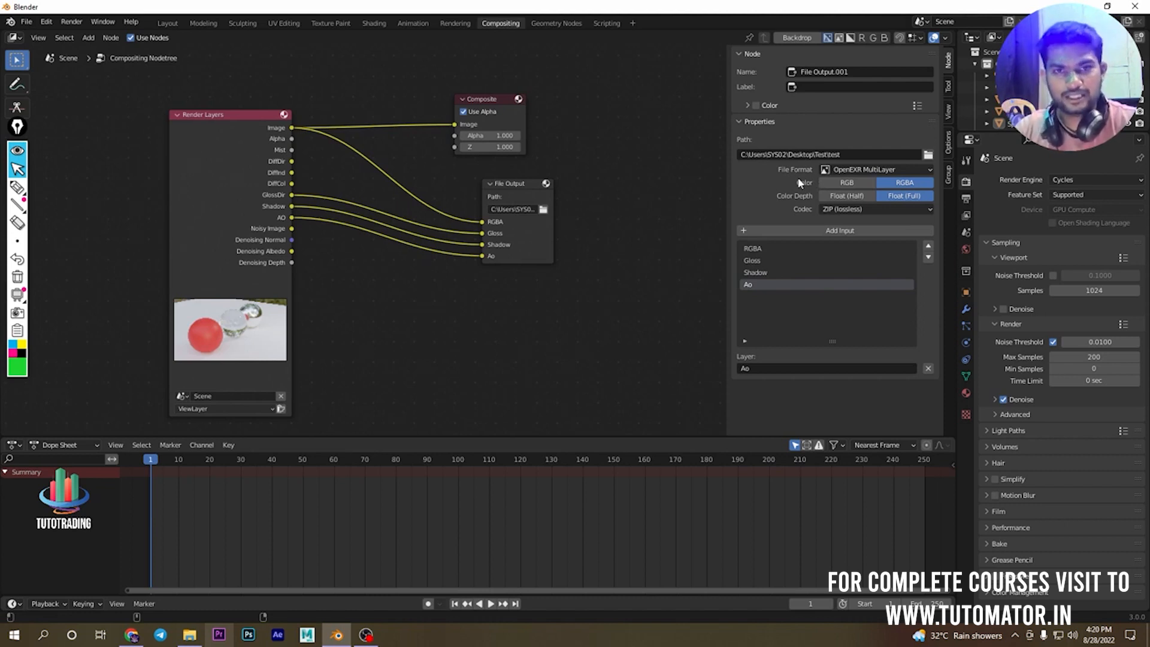
click(846, 183)
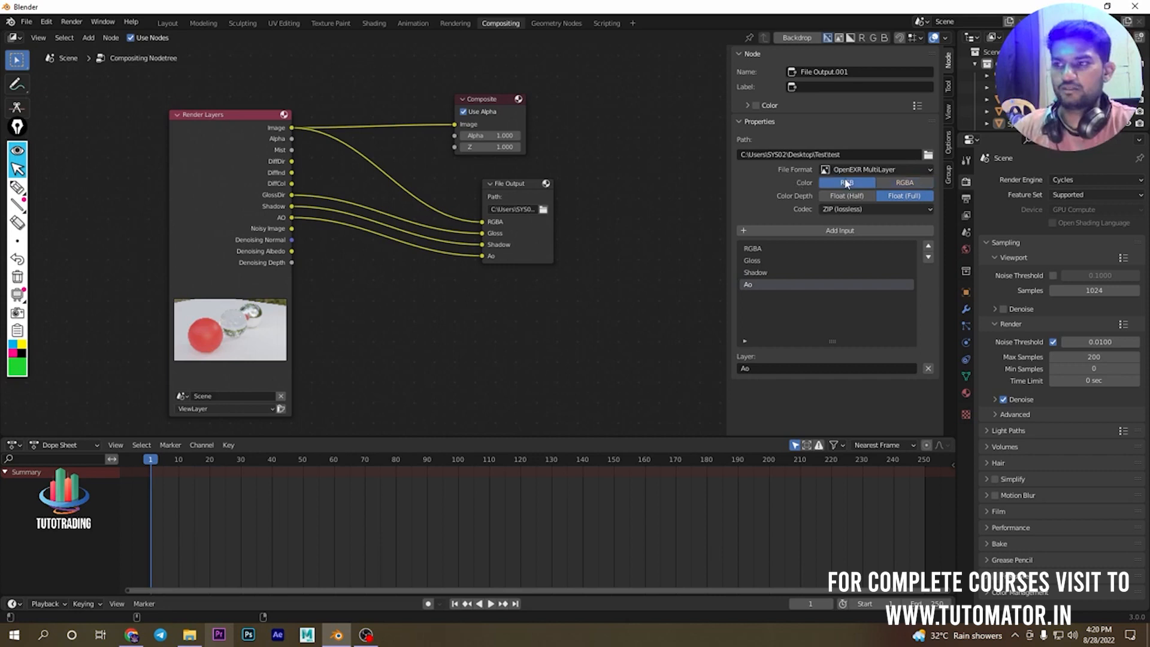
click(901, 183)
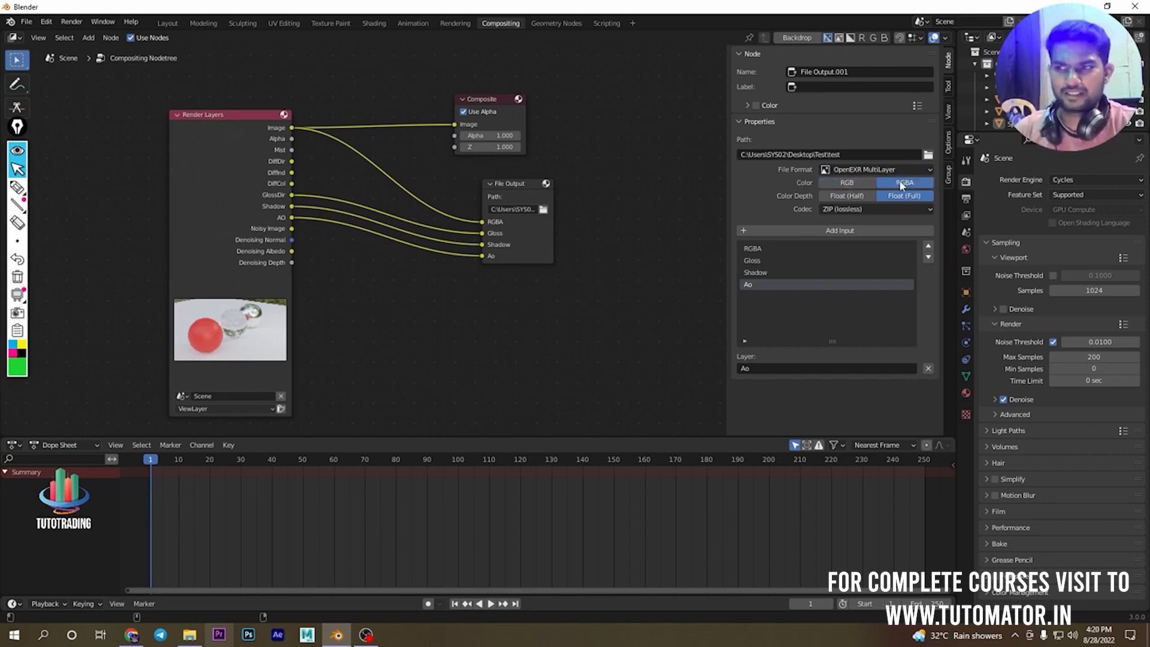
click(855, 197)
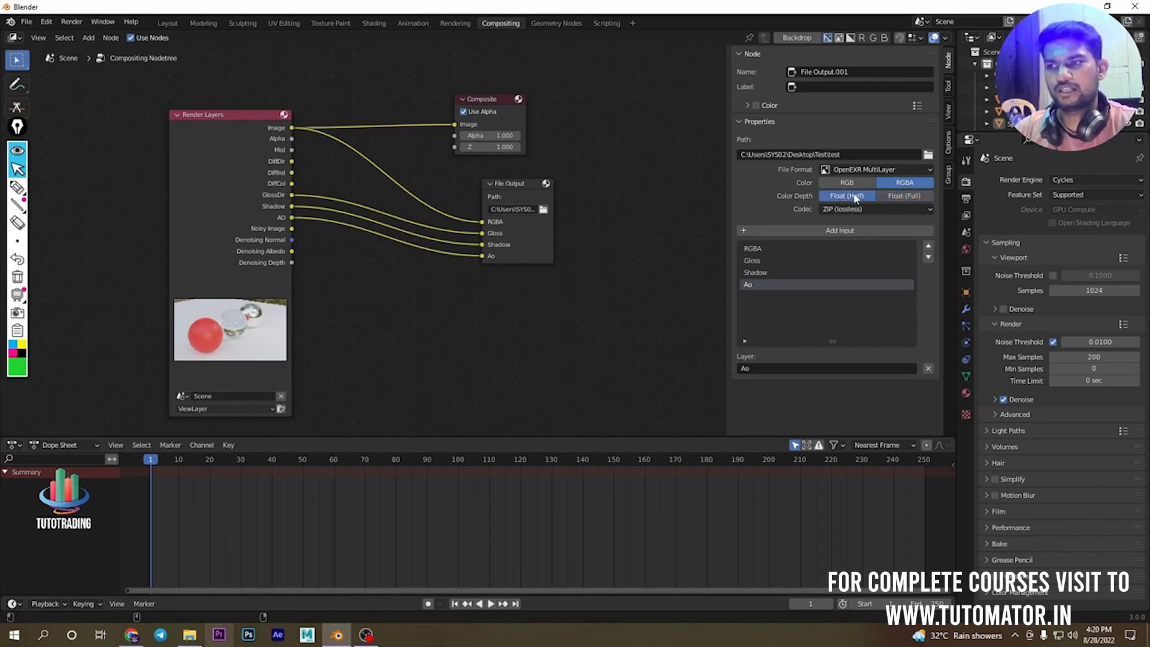
Step: Handwrite the screen notes 16 Bit, 32 Bit and 10 → 12, circle them, and clear all annotations
click(16, 188)
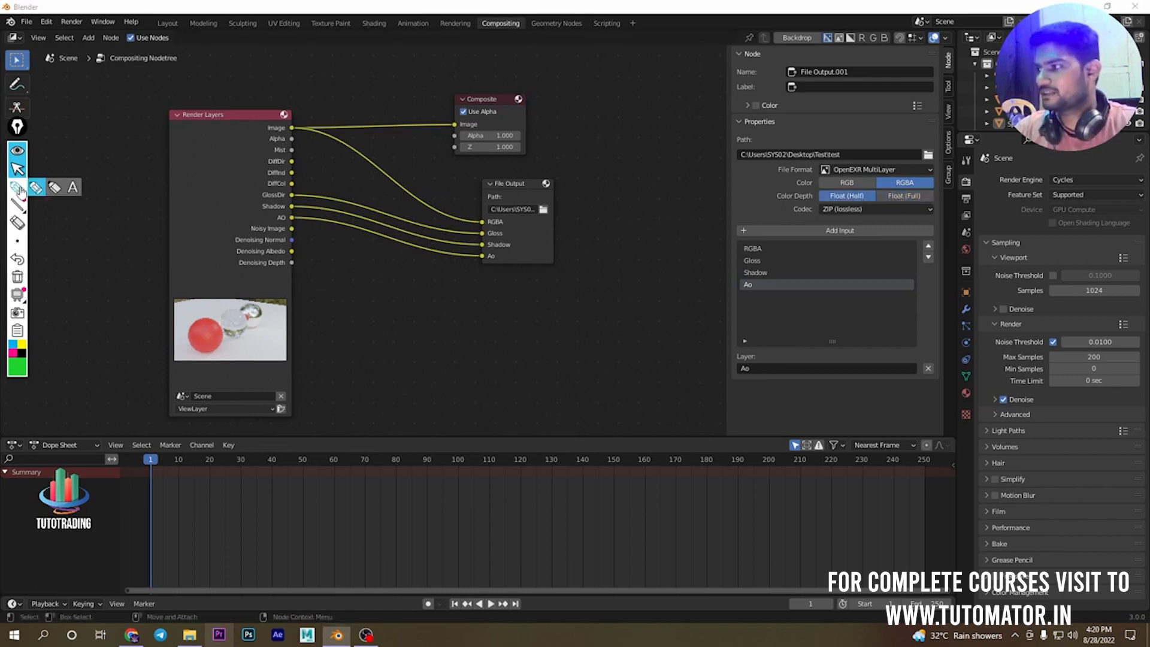
mouse_move(433, 311)
mouse_down()
mouse_move(435, 348)
mouse_move(478, 329)
mouse_up()
mouse_move(478, 307)
mouse_down()
mouse_move(479, 326)
mouse_move(511, 323)
mouse_up()
drag(500, 312, 518, 305)
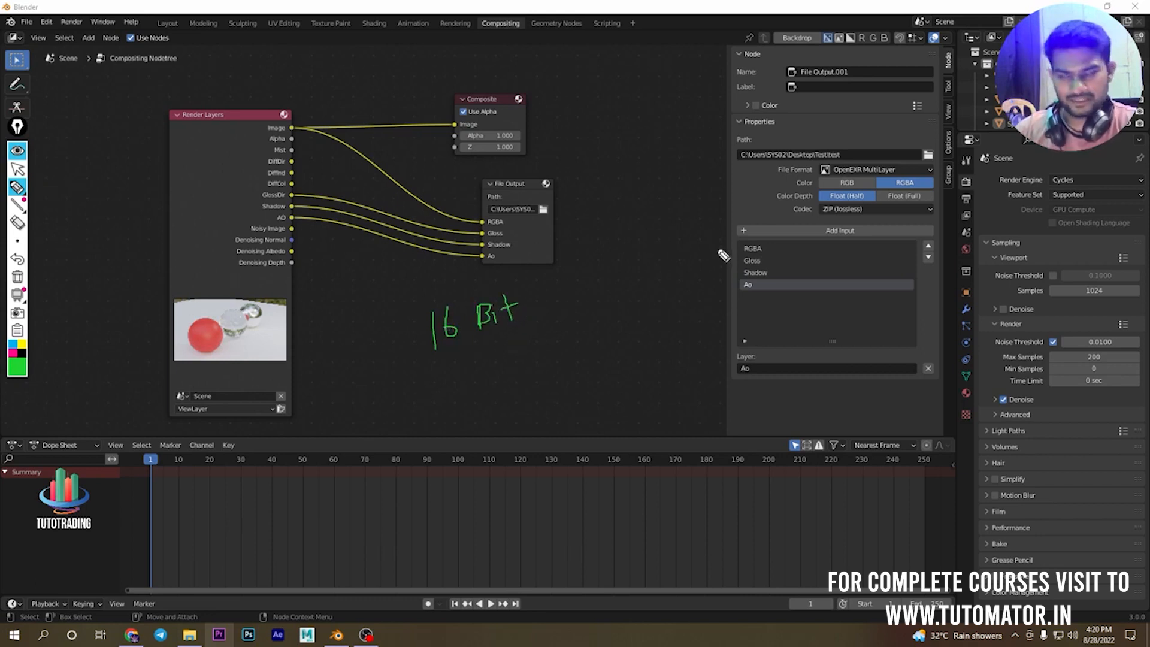
mouse_move(439, 357)
mouse_down()
mouse_move(436, 379)
mouse_move(500, 372)
mouse_move(528, 341)
mouse_move(606, 322)
mouse_up()
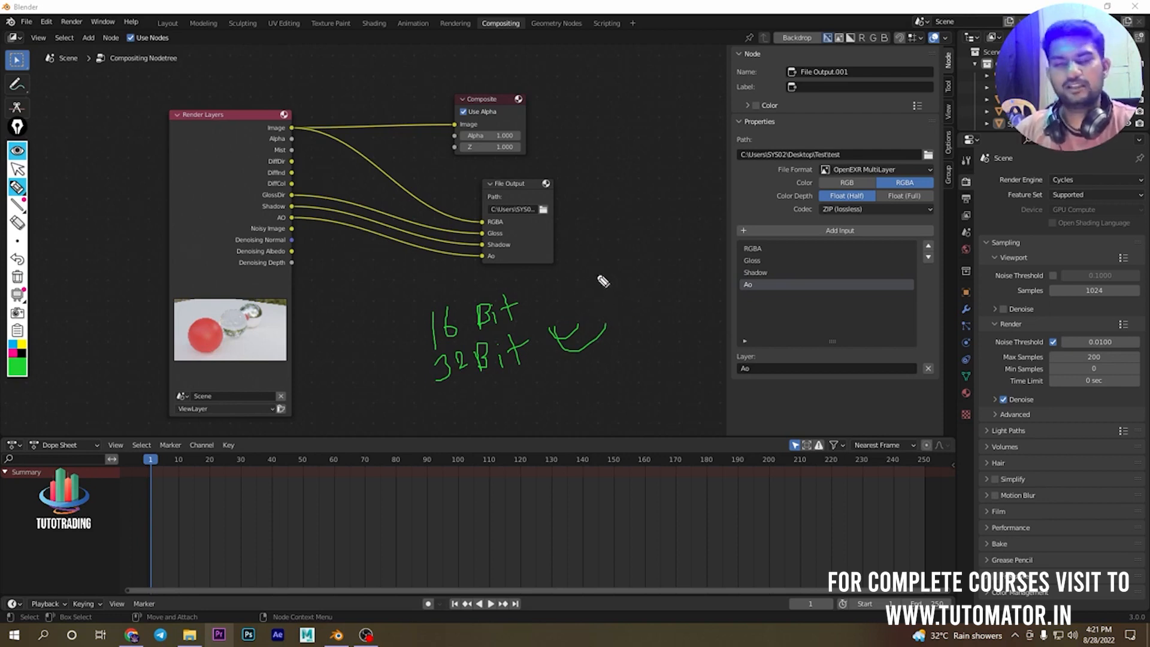
mouse_move(595, 260)
mouse_down()
mouse_move(596, 288)
mouse_move(615, 258)
mouse_move(662, 252)
mouse_up()
mouse_move(673, 223)
mouse_down()
mouse_move(673, 257)
mouse_move(707, 242)
mouse_move(653, 210)
mouse_move(708, 255)
mouse_move(682, 205)
mouse_up()
drag(676, 194, 683, 206)
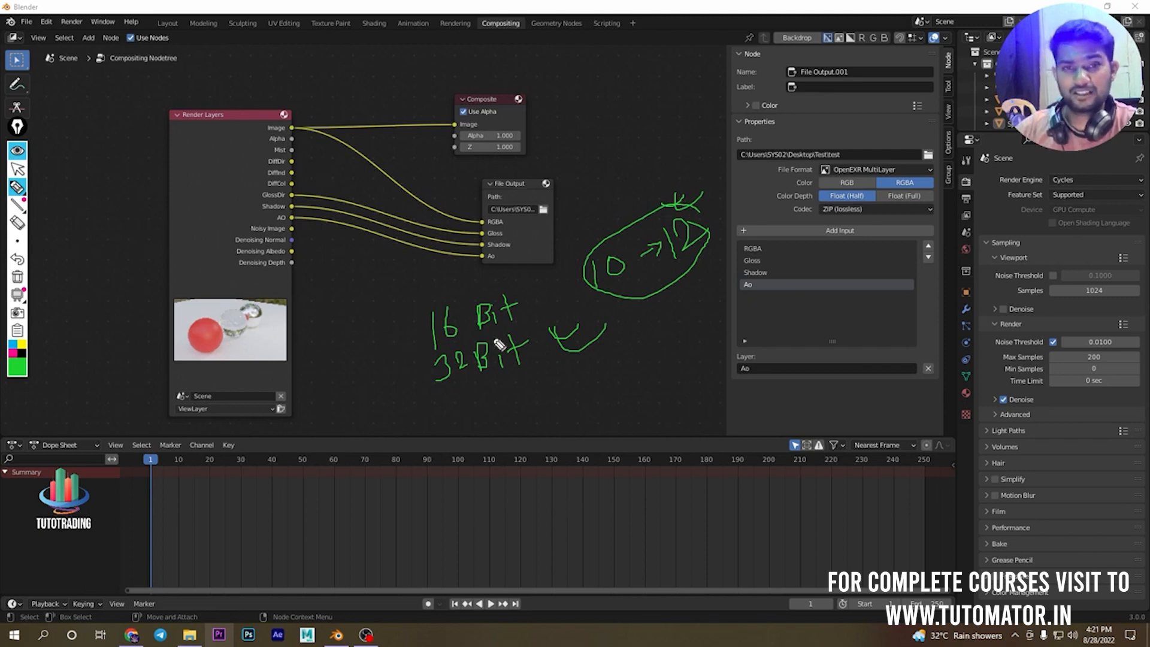
mouse_move(526, 280)
mouse_down()
mouse_move(403, 328)
mouse_move(541, 312)
mouse_move(496, 331)
mouse_move(537, 377)
mouse_move(530, 345)
mouse_up()
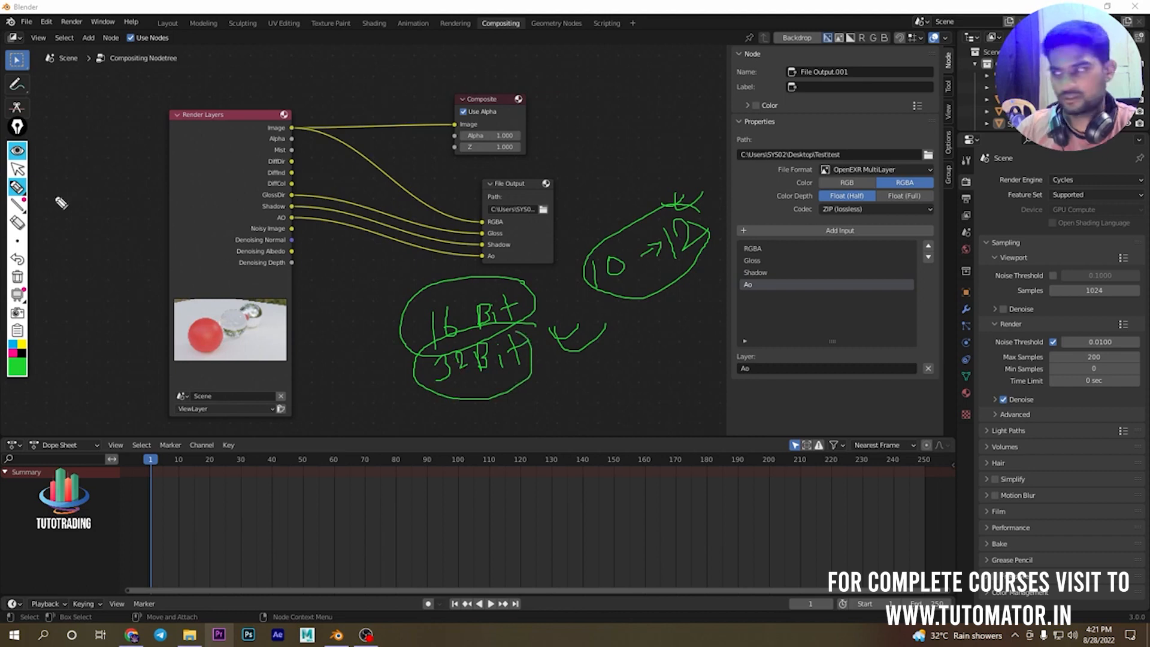
click(17, 276)
click(17, 169)
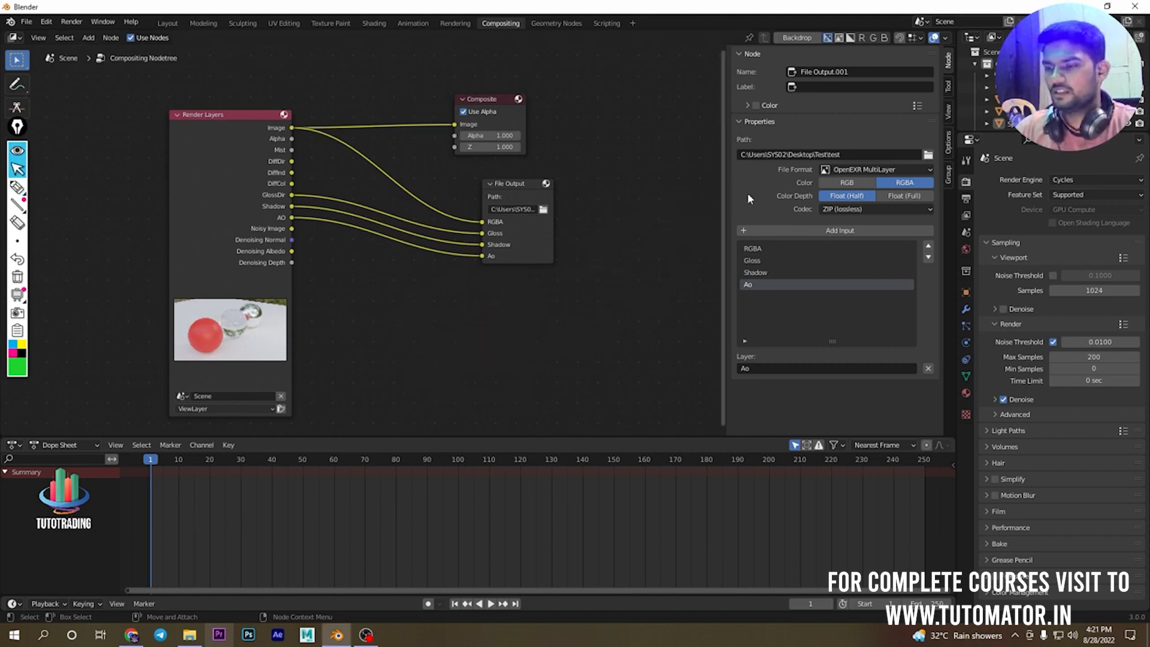
Step: Set the File Output node's color depth to Float (Full) and its codec to None
click(913, 196)
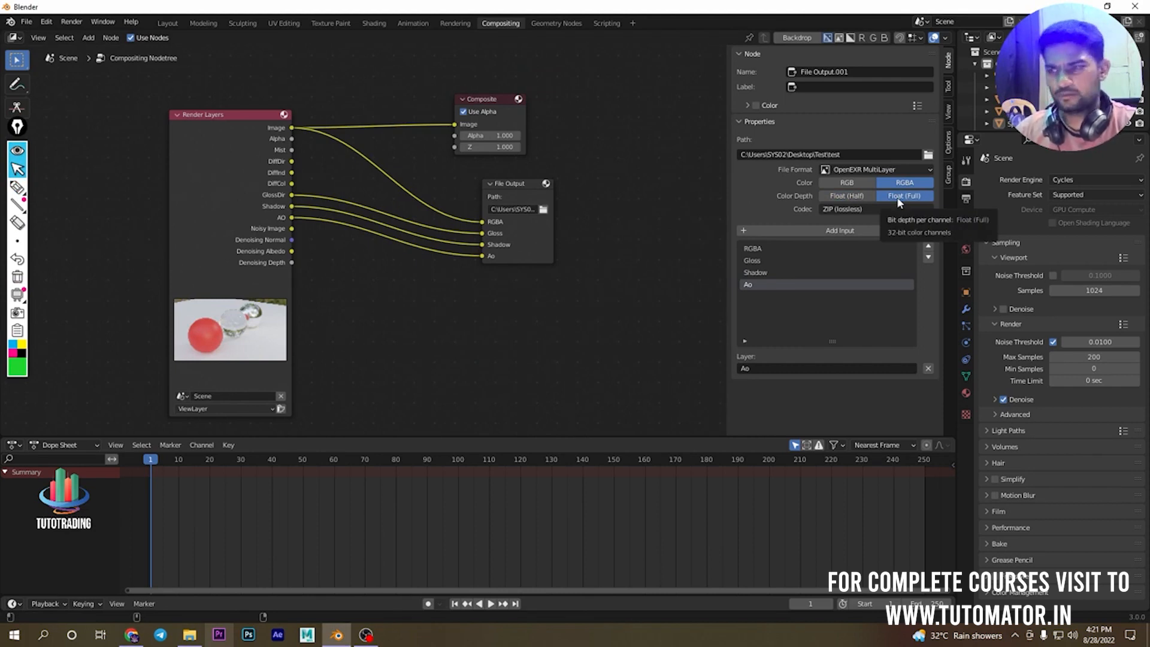
click(856, 199)
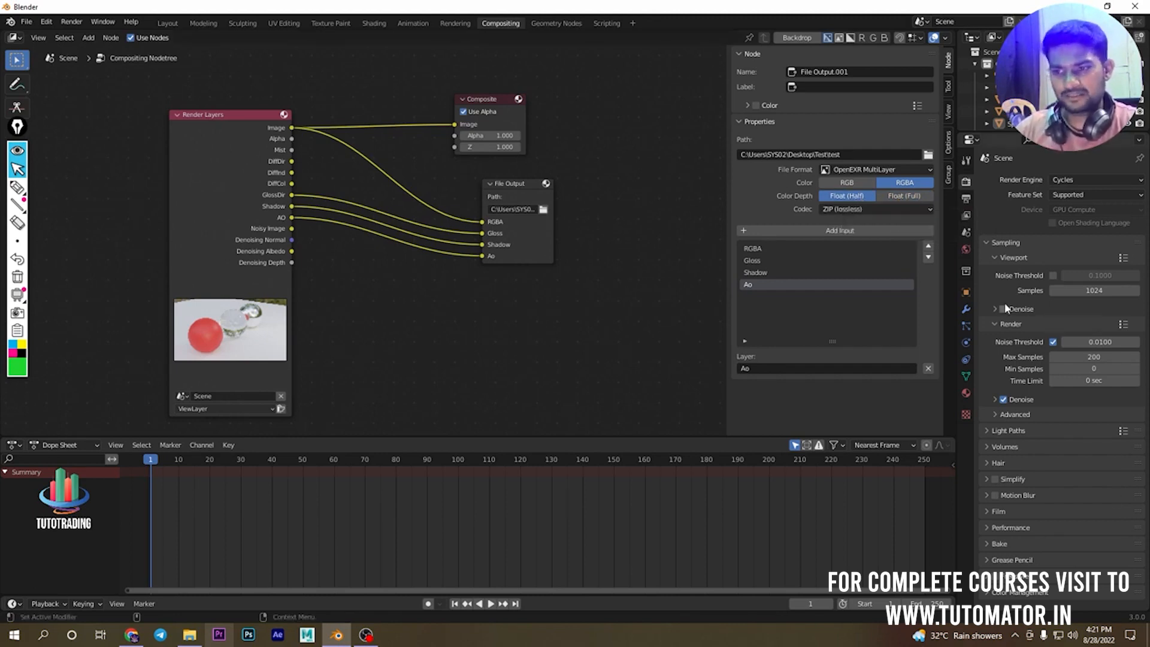
click(904, 198)
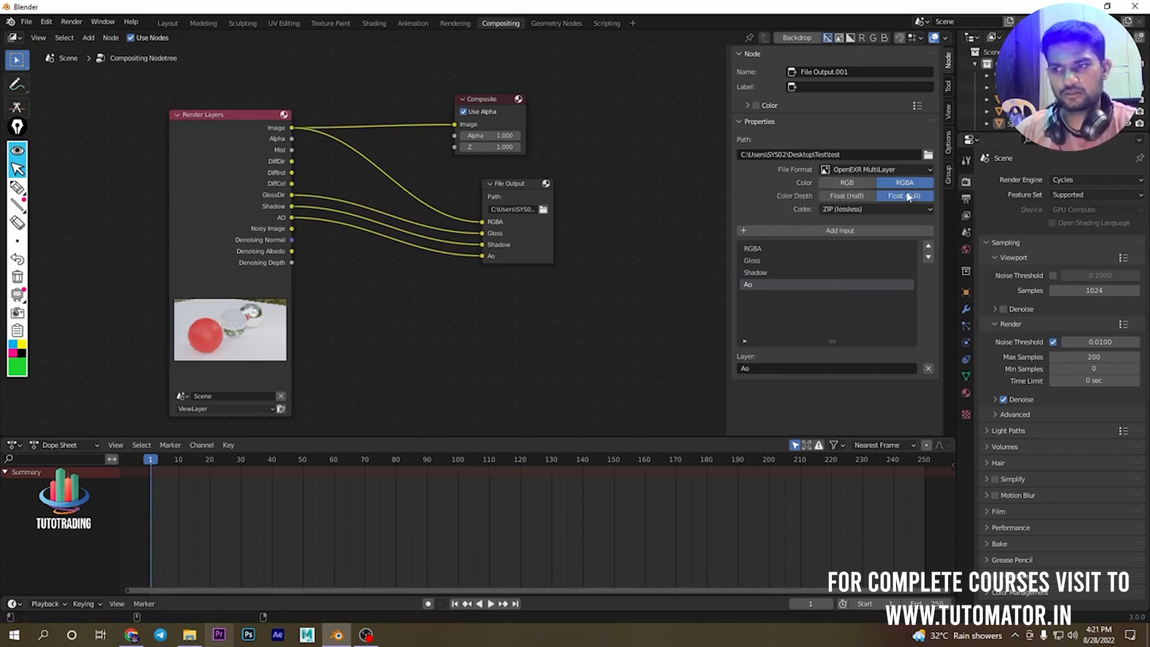
click(846, 209)
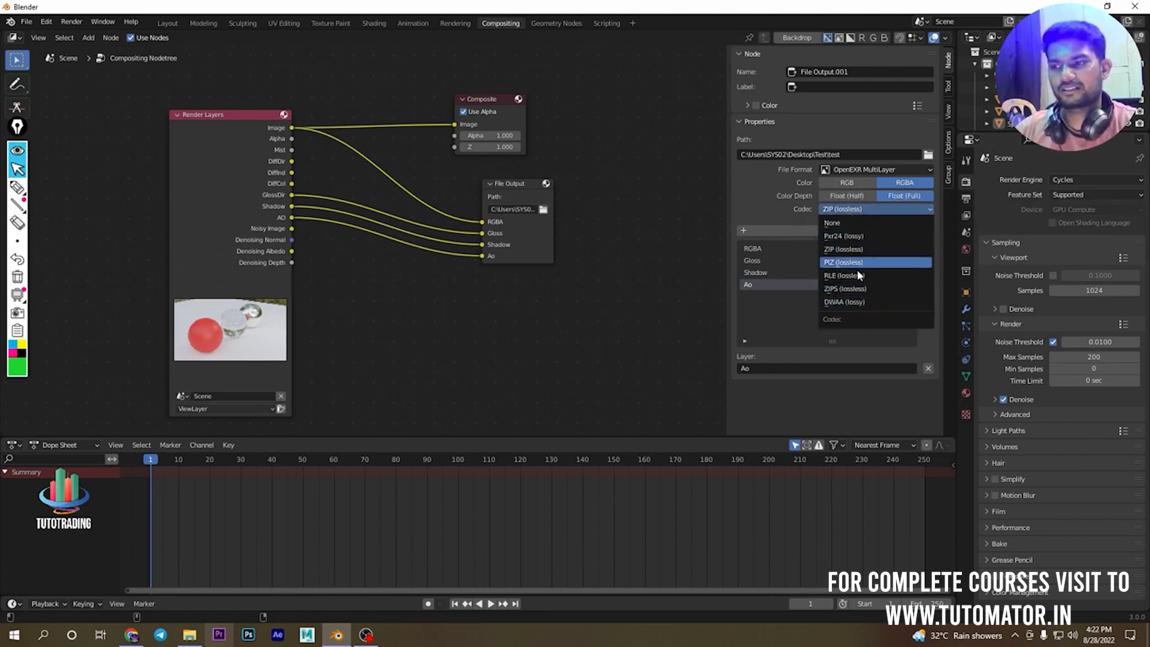
click(845, 224)
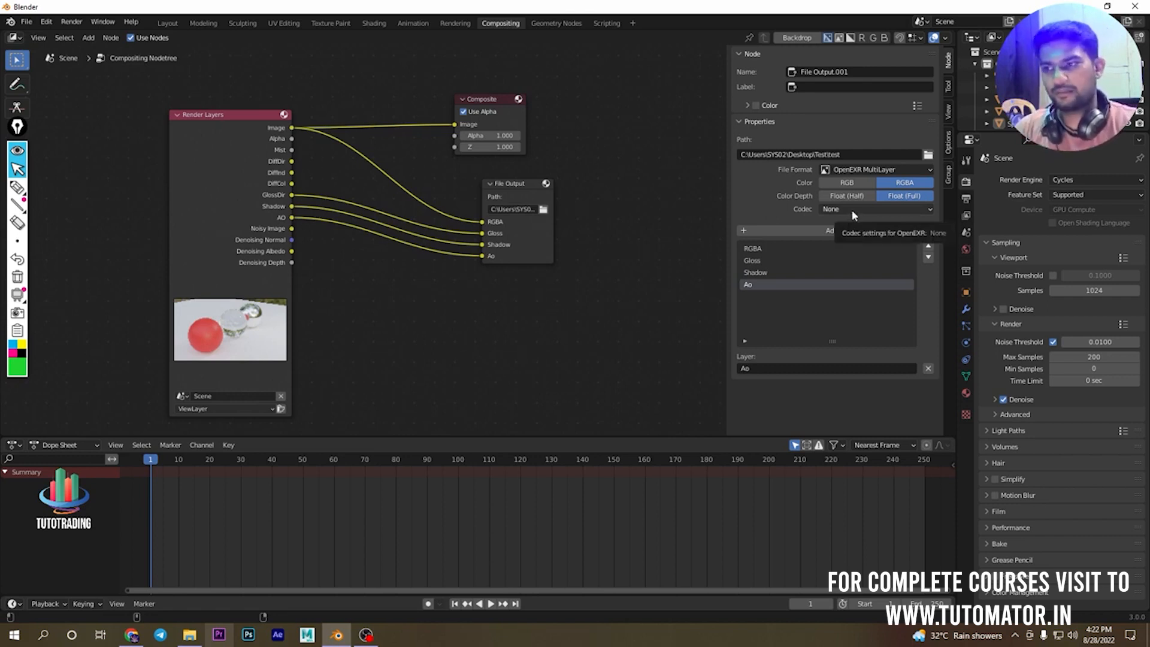
click(851, 210)
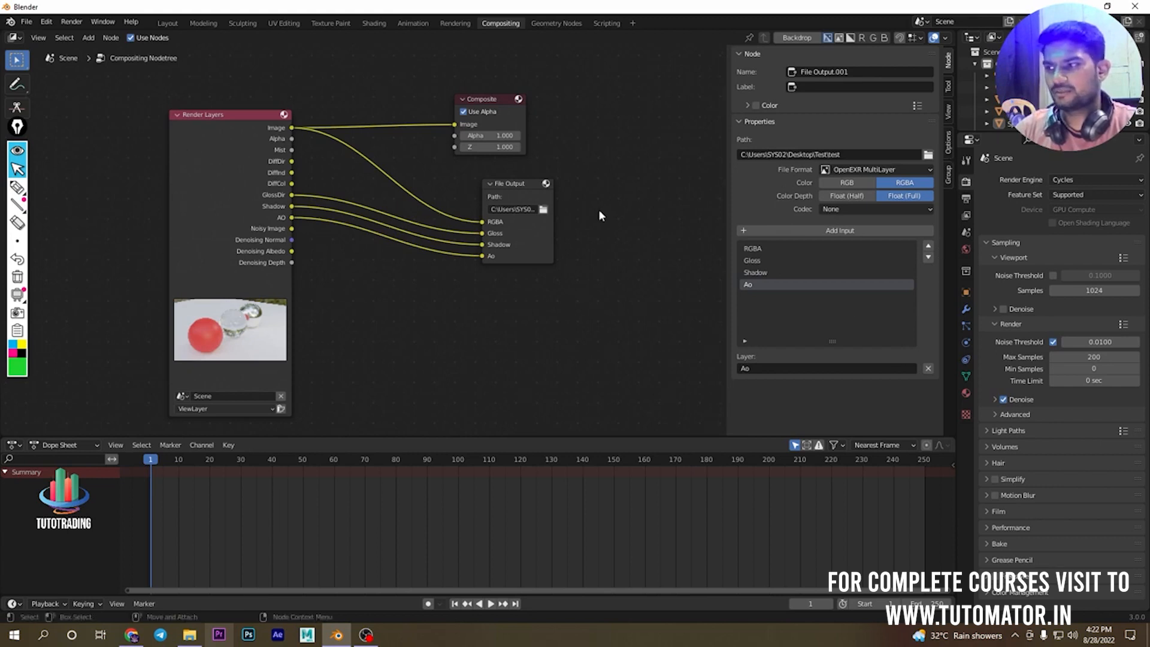
Step: Render the image so the File Output node writes its passes to the Test folder
click(528, 183)
click(72, 21)
click(82, 35)
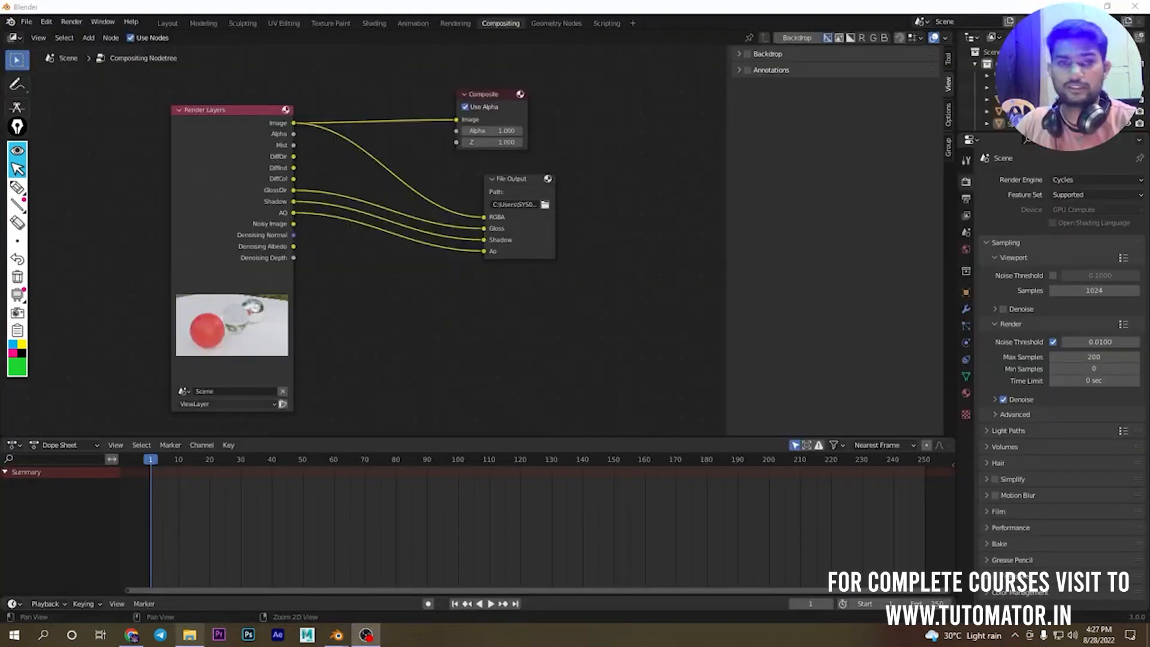
Step: Switch to File Explorer and inspect the exported test0001 EXR file in the Desktop's Test folder
click(189, 634)
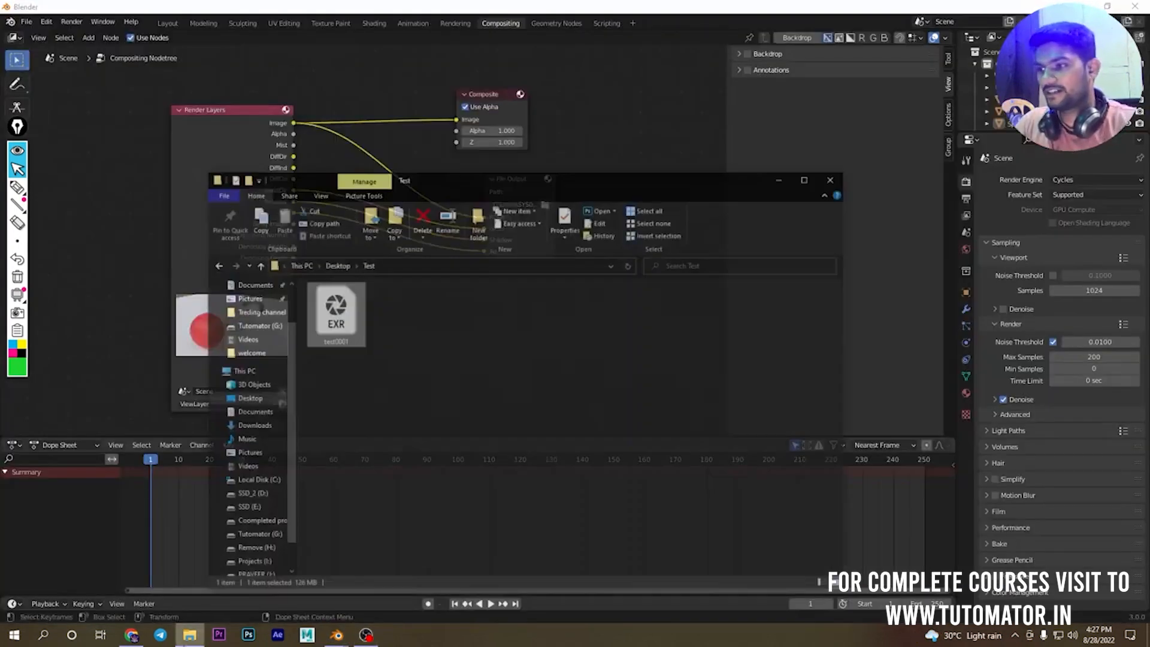
drag(493, 146, 574, 139)
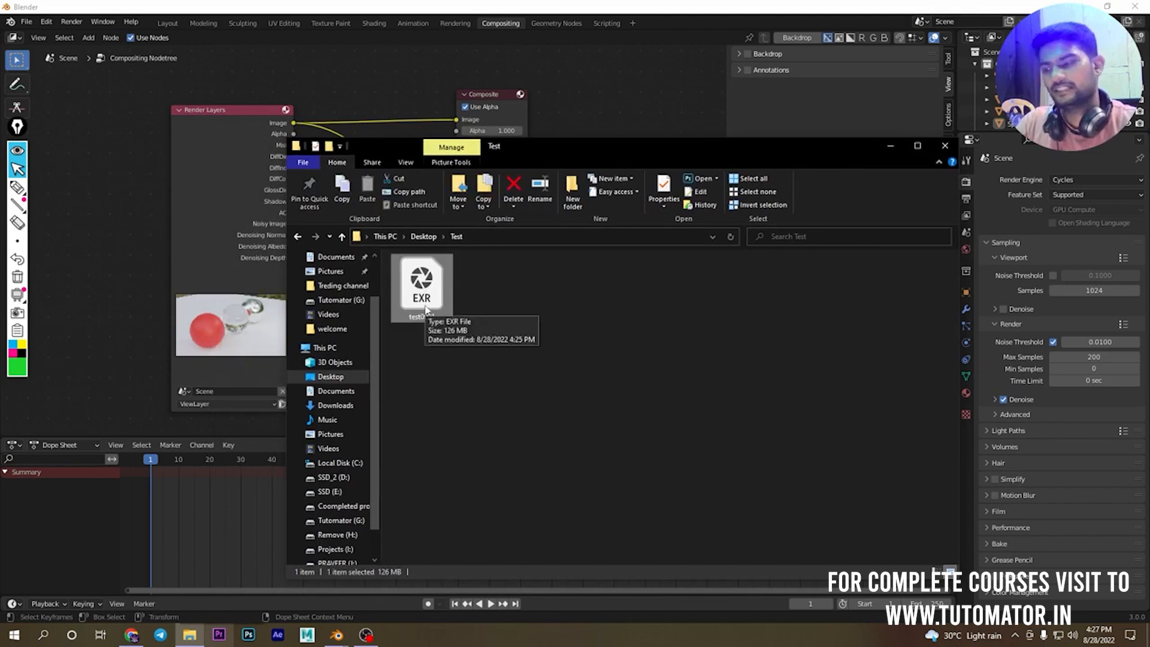
drag(417, 145, 551, 110)
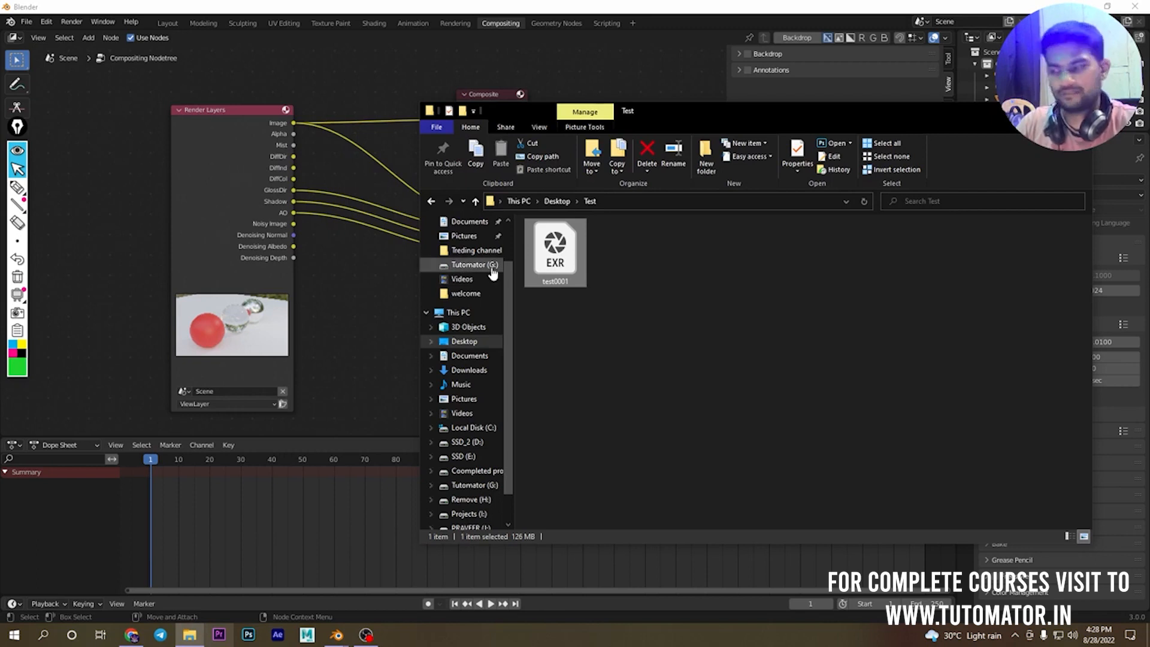
click(610, 337)
click(560, 269)
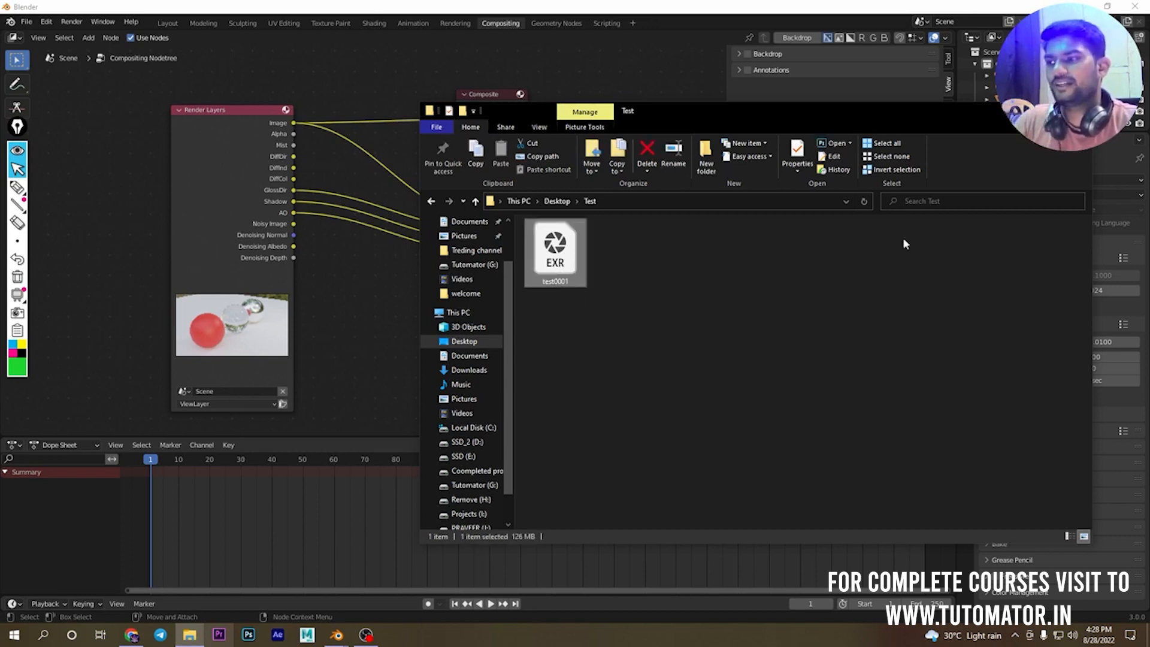
Step: Switch back to Blender and add an Image input node below the File Output node
click(377, 418)
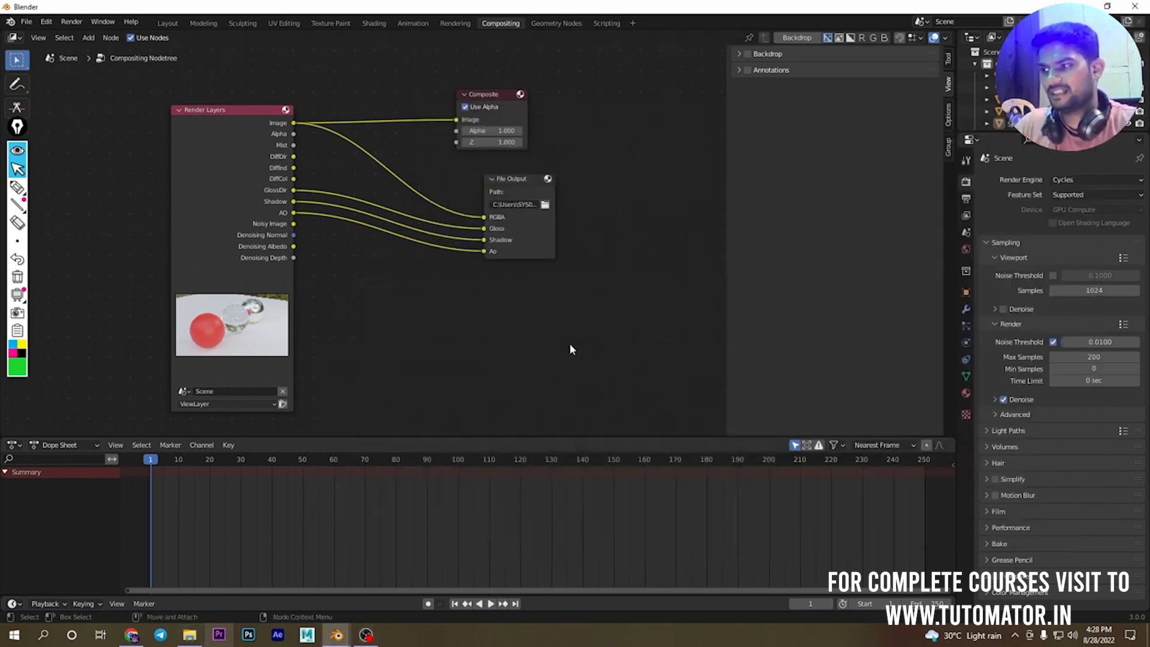
middle_drag(491, 339, 433, 269)
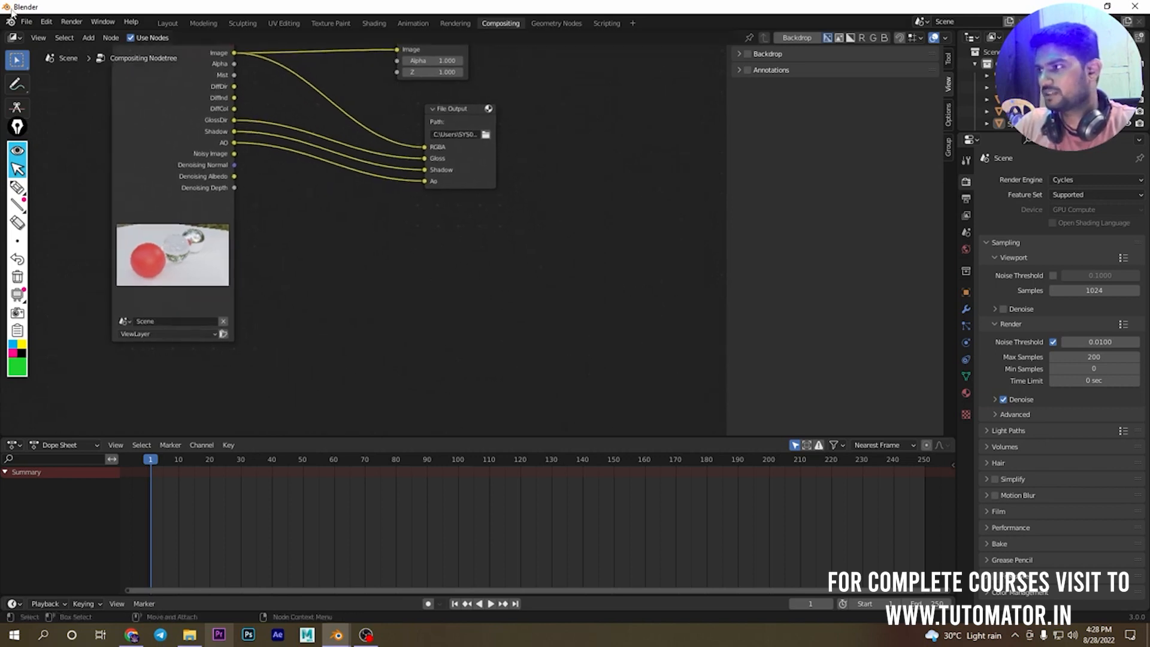
click(88, 38)
mouse_move(107, 69)
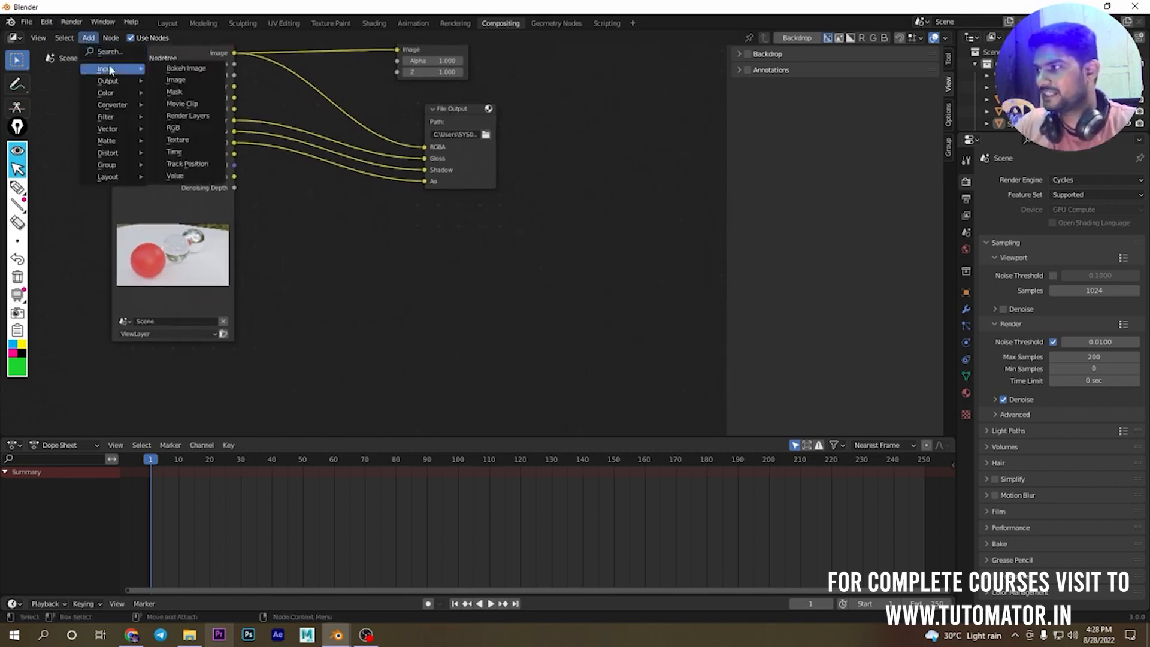
click(189, 81)
click(476, 237)
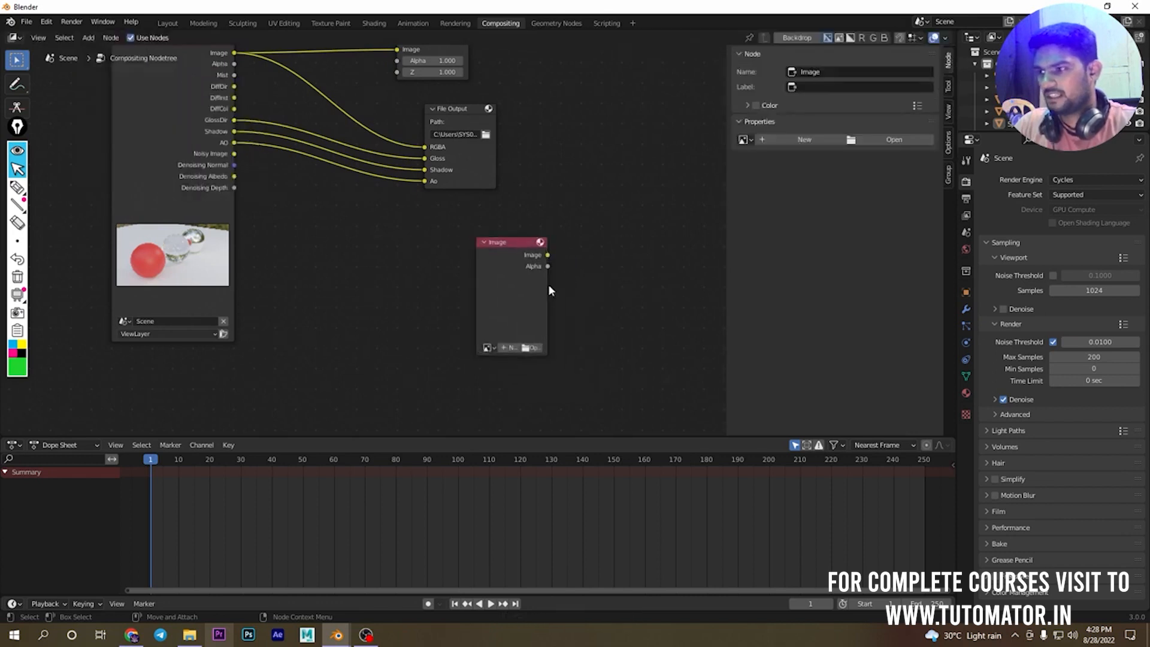
Step: Widen the empty Image node and shift it toward the Render Layers node
drag(547, 283, 650, 285)
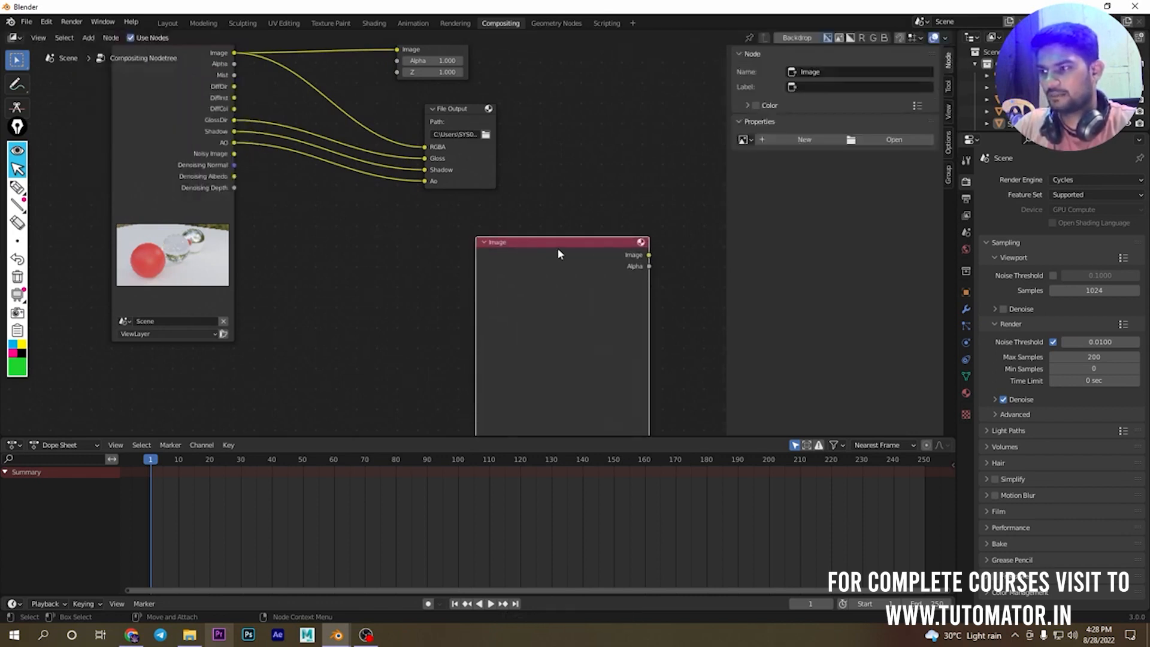
drag(557, 246, 476, 227)
middle_drag(631, 358, 597, 271)
Step: Load test0001.exr from the Desktop's Test folder into the Image node
click(495, 345)
click(300, 313)
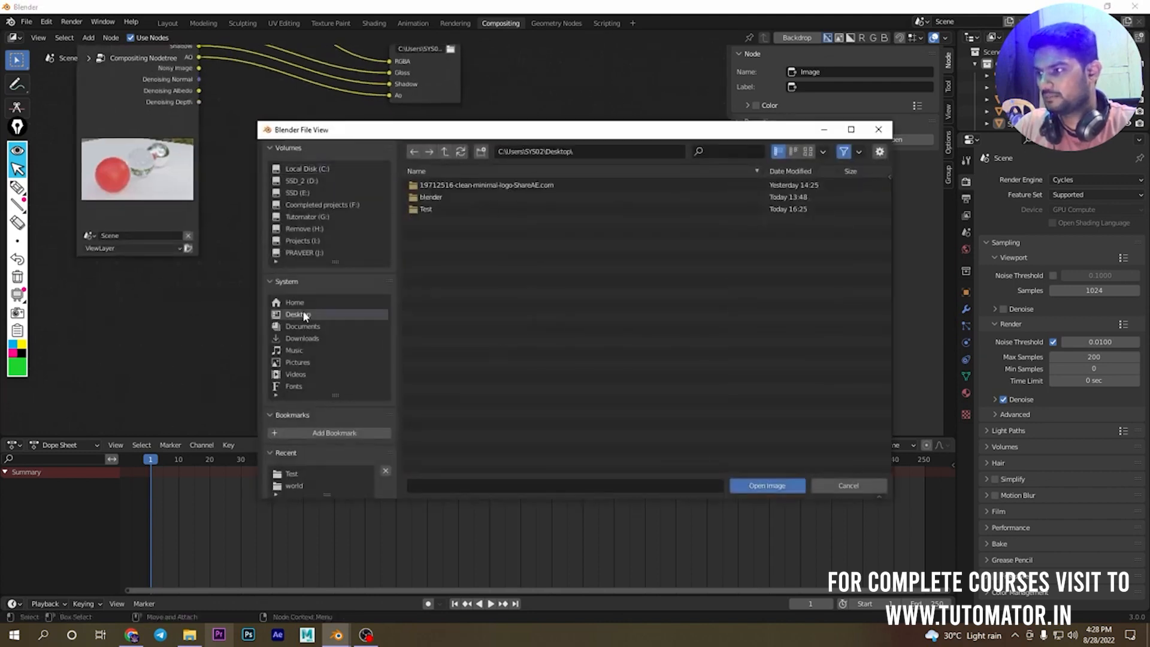
double_click(429, 208)
double_click(434, 185)
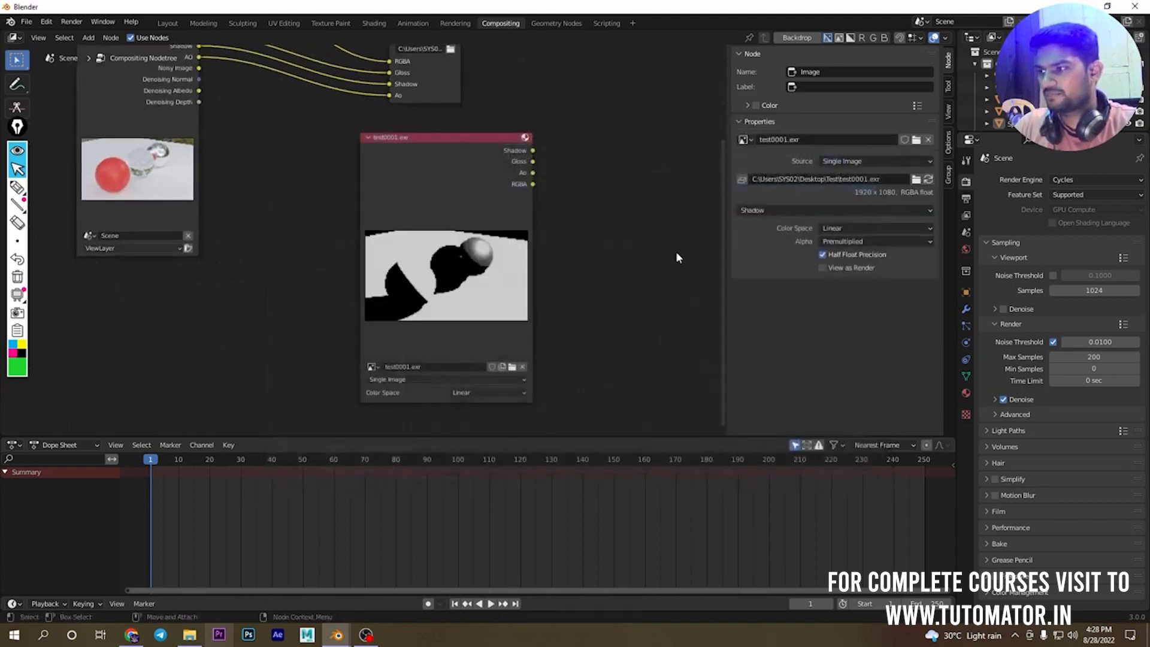
Step: Move the test0001.exr image node lower beneath the File Output node and compare its outputs with the File Output inputs
drag(470, 144, 391, 219)
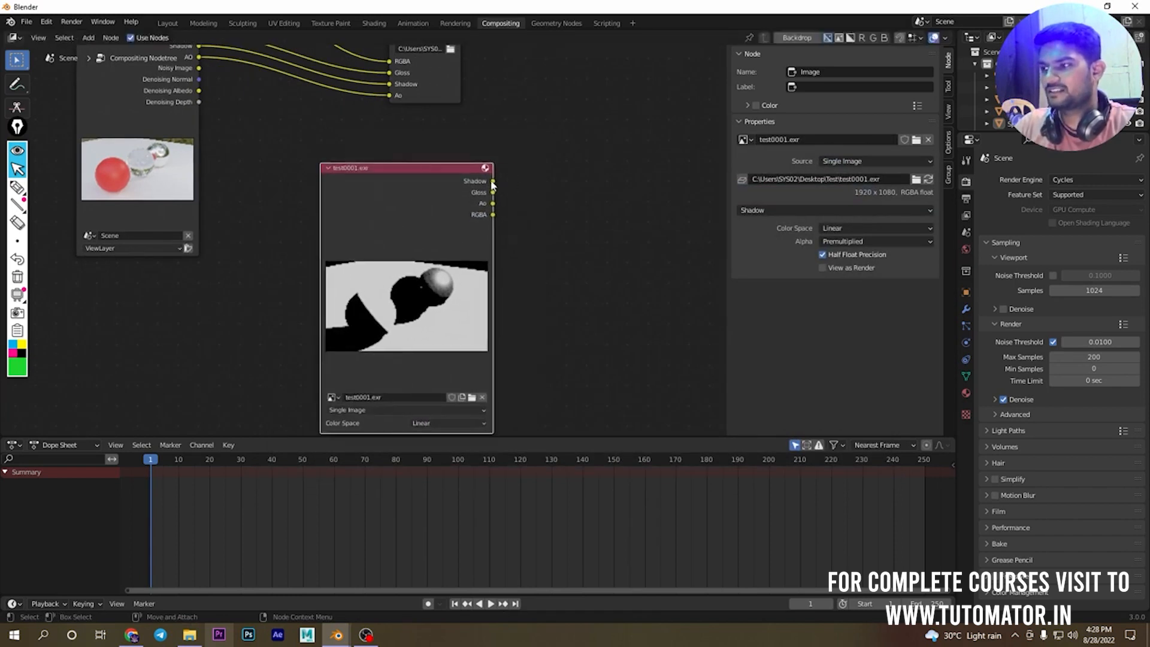
click(521, 153)
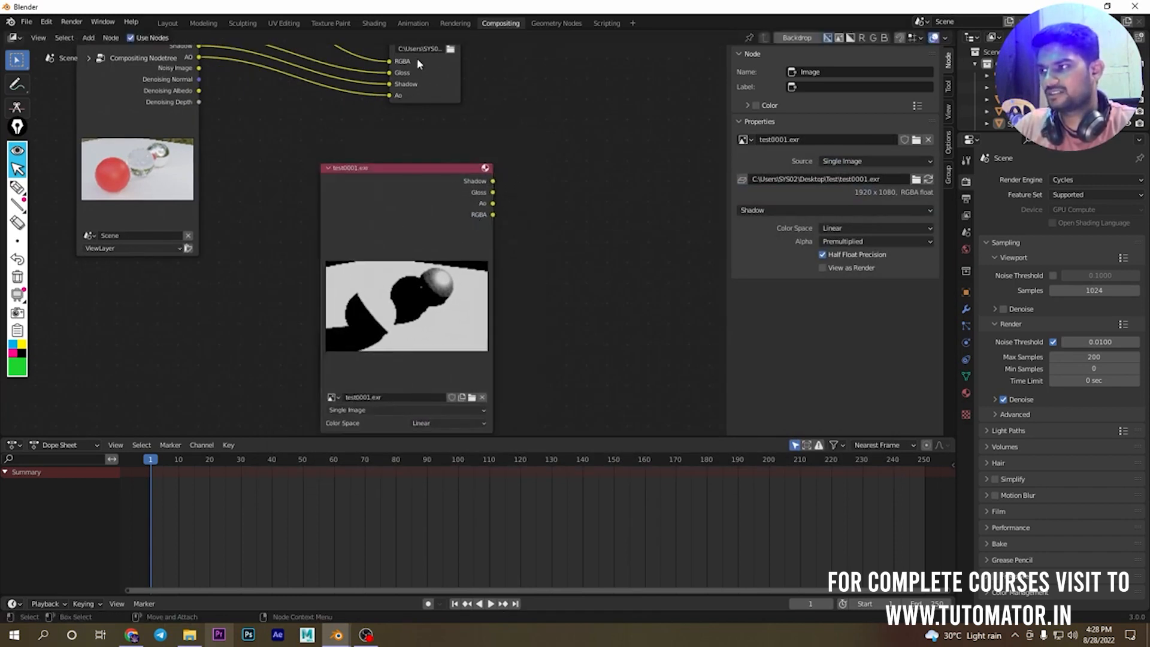
middle_drag(416, 65, 416, 109)
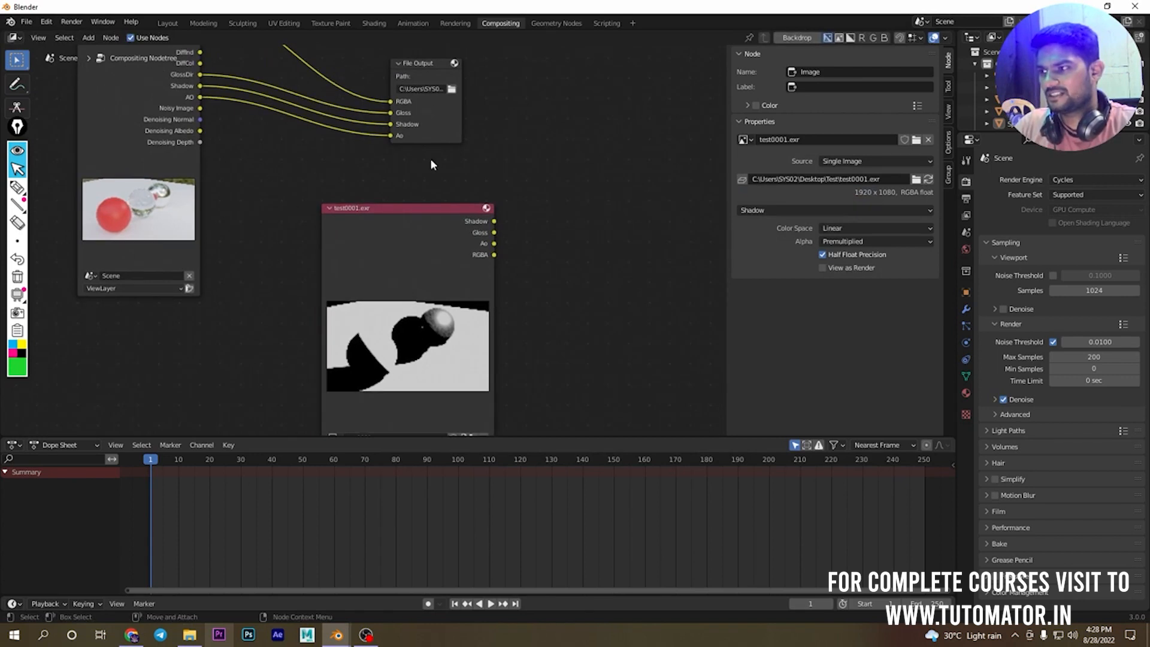
Step: Add a Viewer output node beside the test0001.exr image node and shift both nodes to leave space for the link
drag(481, 286, 441, 264)
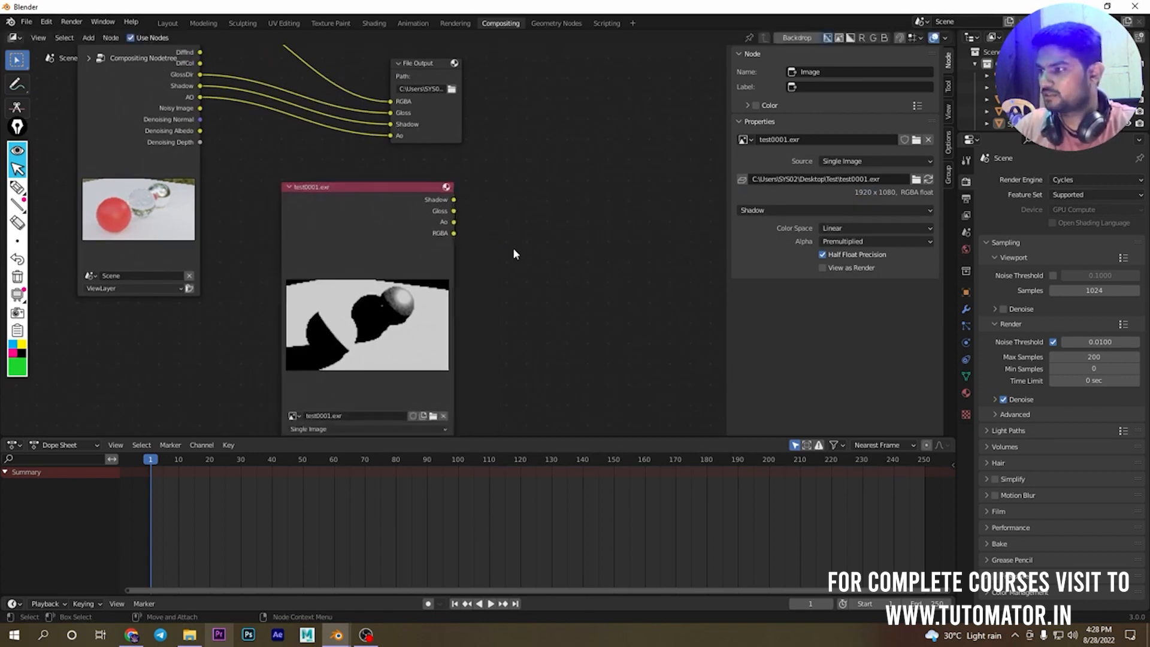
click(88, 37)
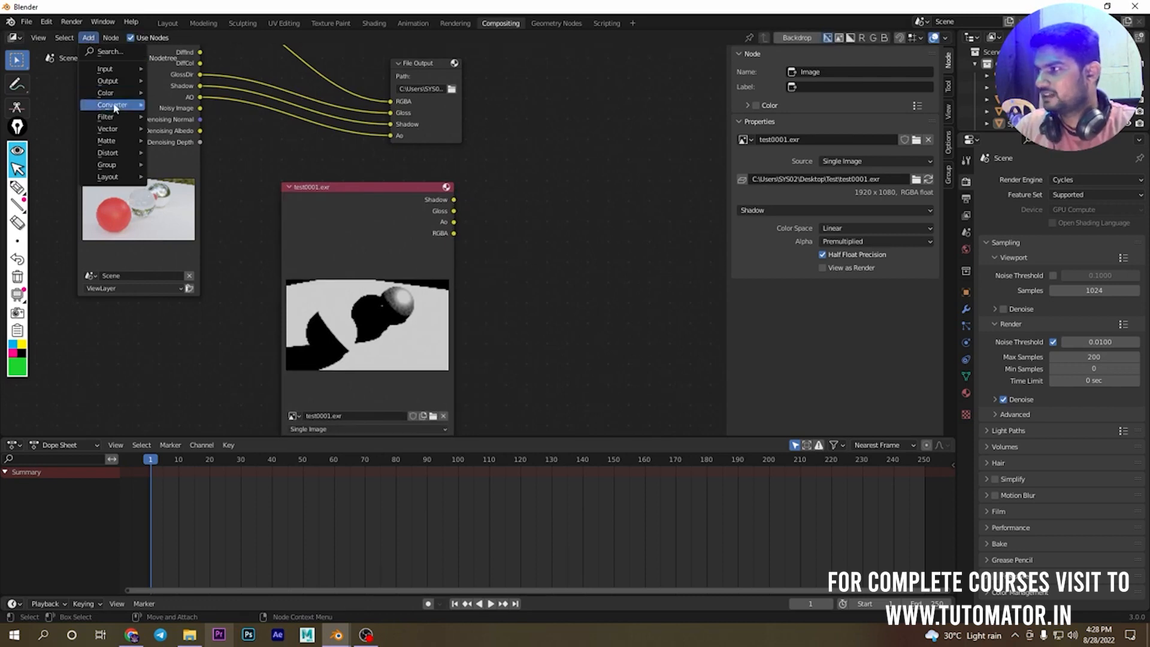
mouse_move(117, 80)
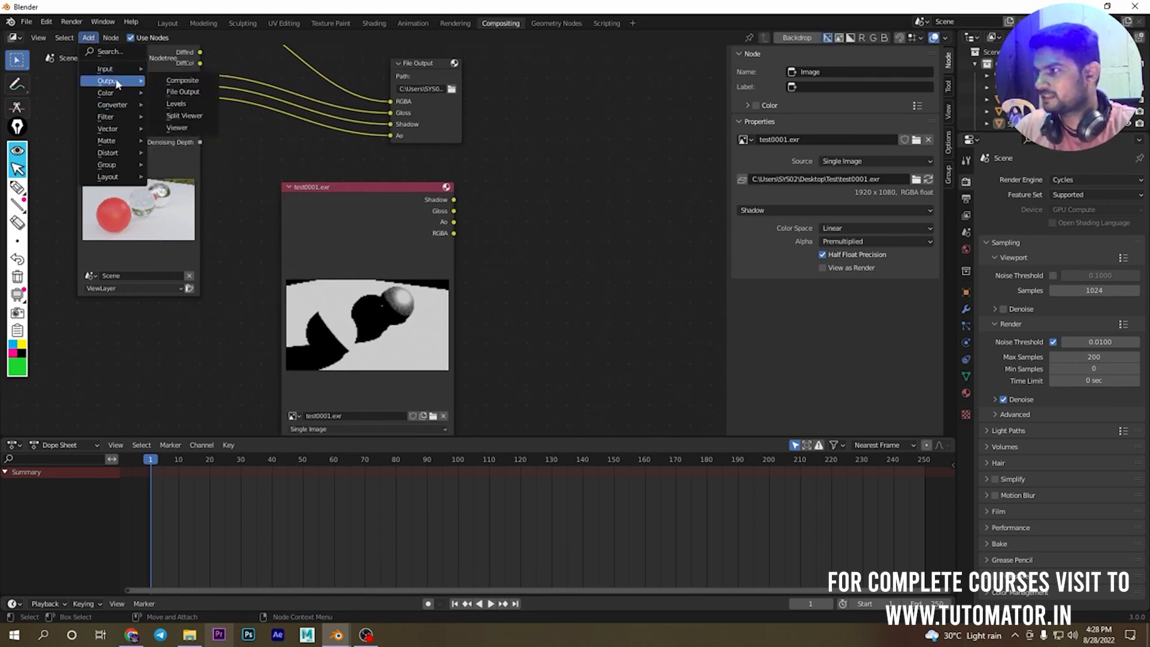
click(181, 129)
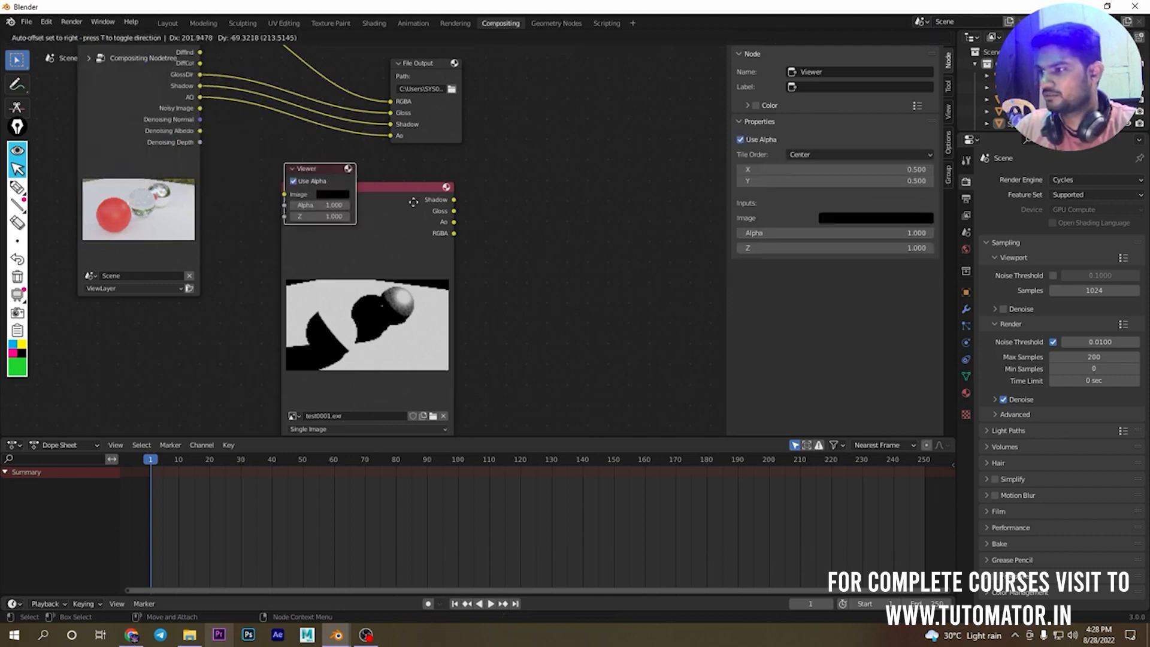
click(547, 192)
drag(426, 198, 407, 196)
drag(567, 203, 520, 198)
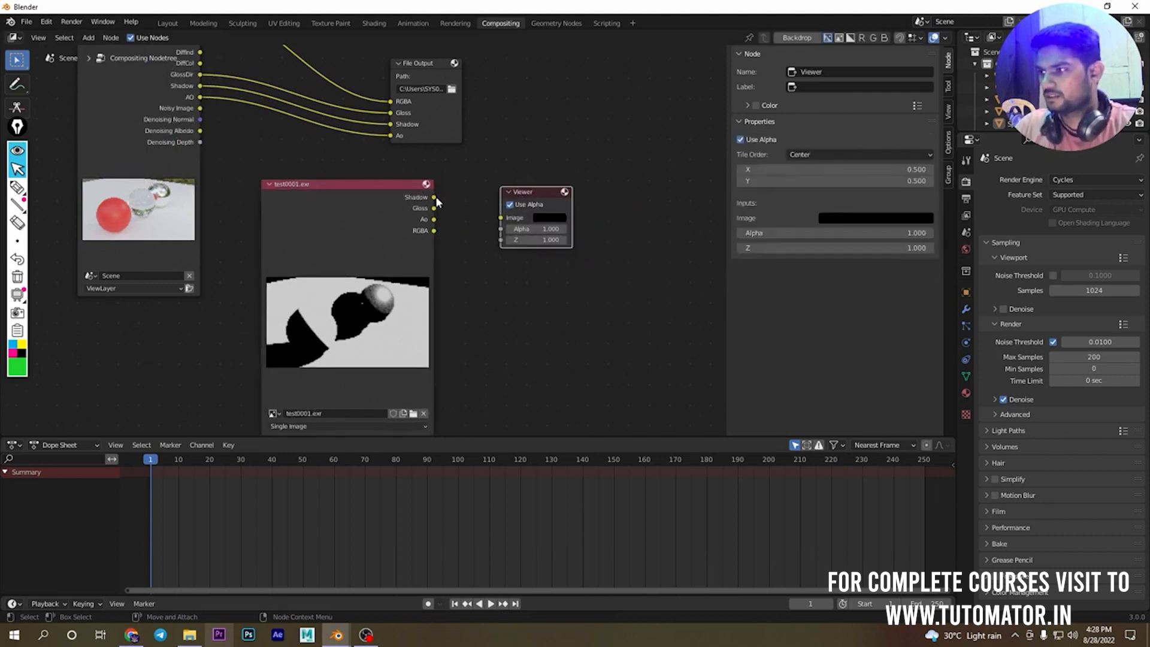
Step: Connect the image node's Shadow output to the Viewer node's Image input
drag(433, 196, 531, 203)
click(523, 182)
click(528, 154)
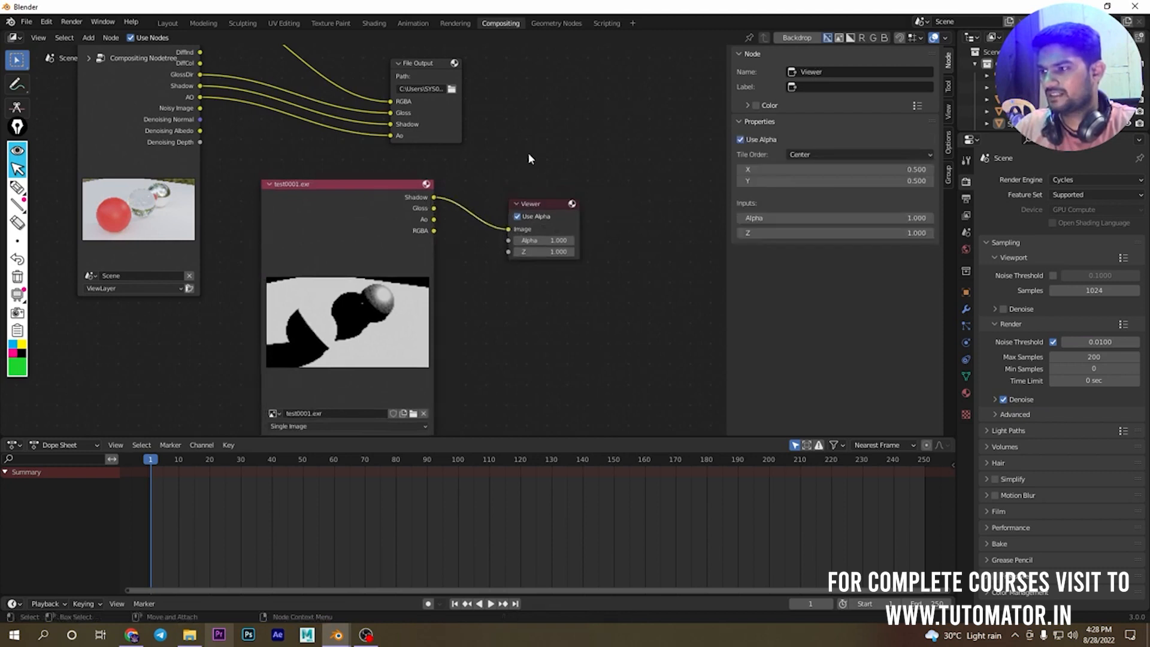
Step: Open a new Blender window, turn it into an Image Editor and display the Viewer Node image in it
click(102, 22)
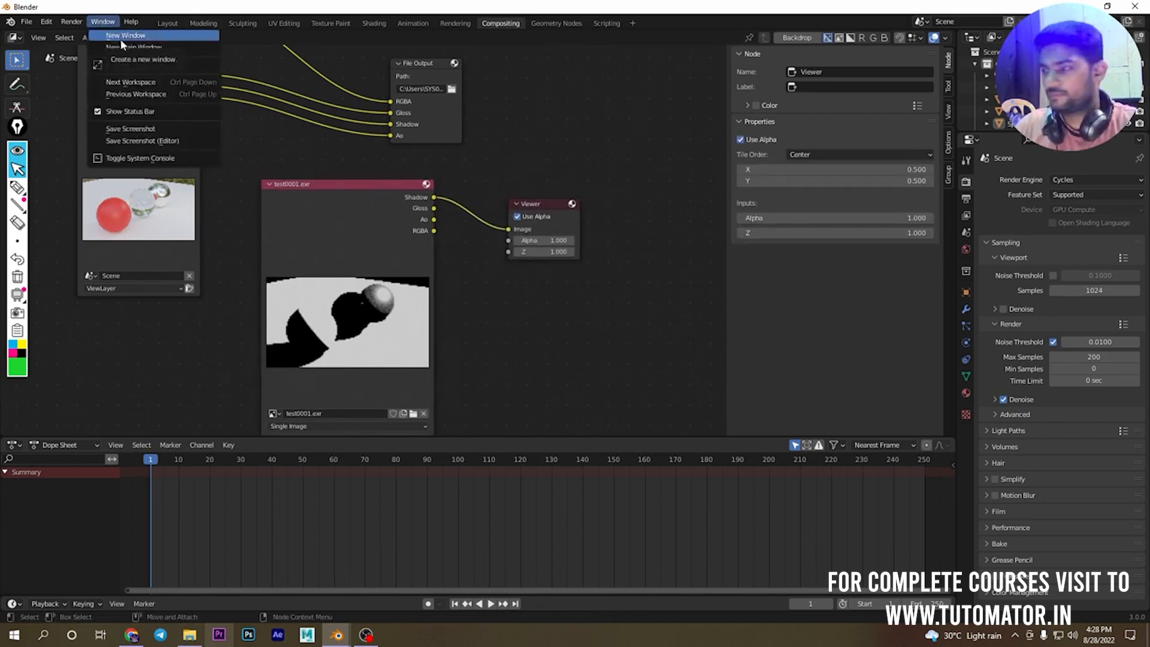
click(120, 39)
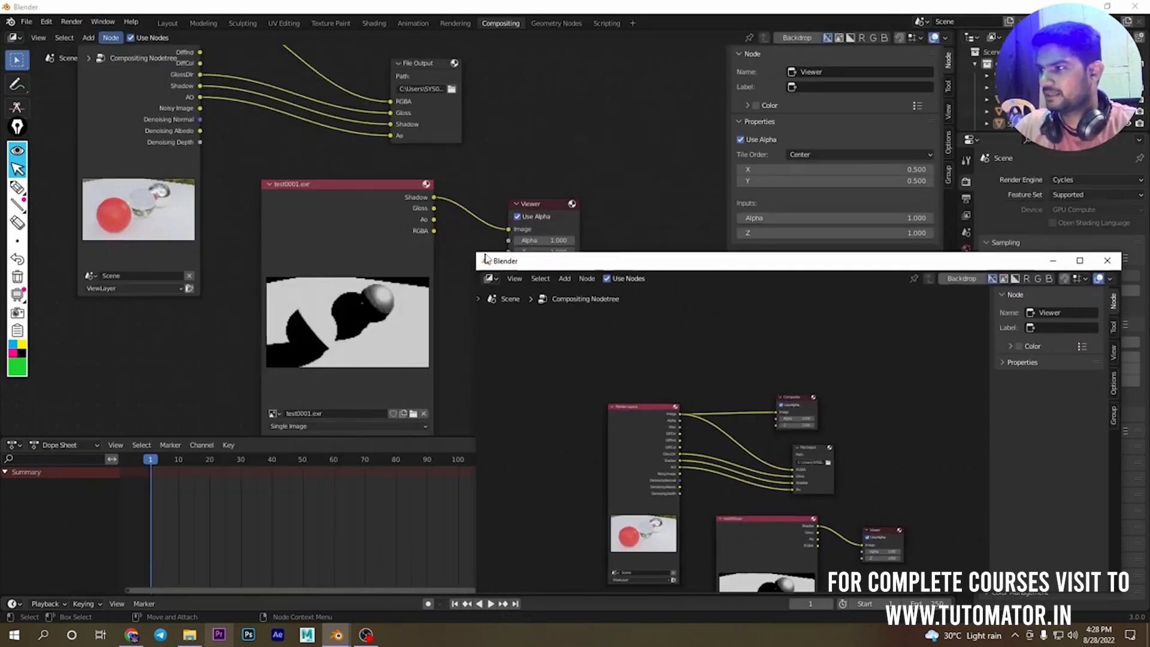
drag(485, 260, 309, 125)
click(314, 143)
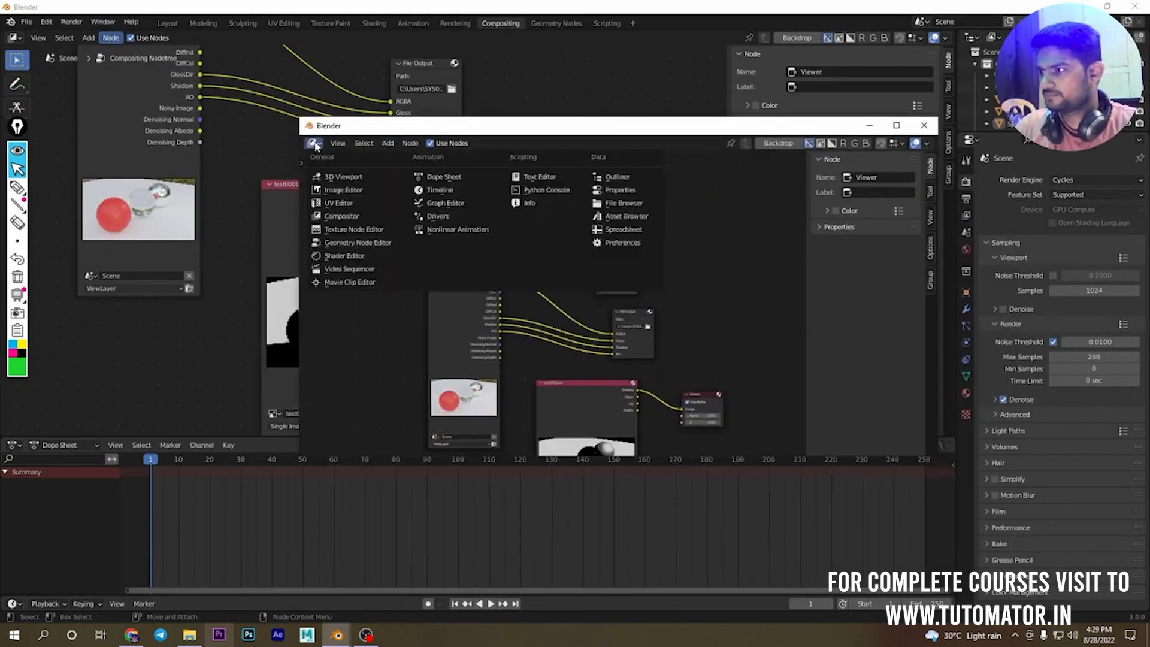
click(343, 190)
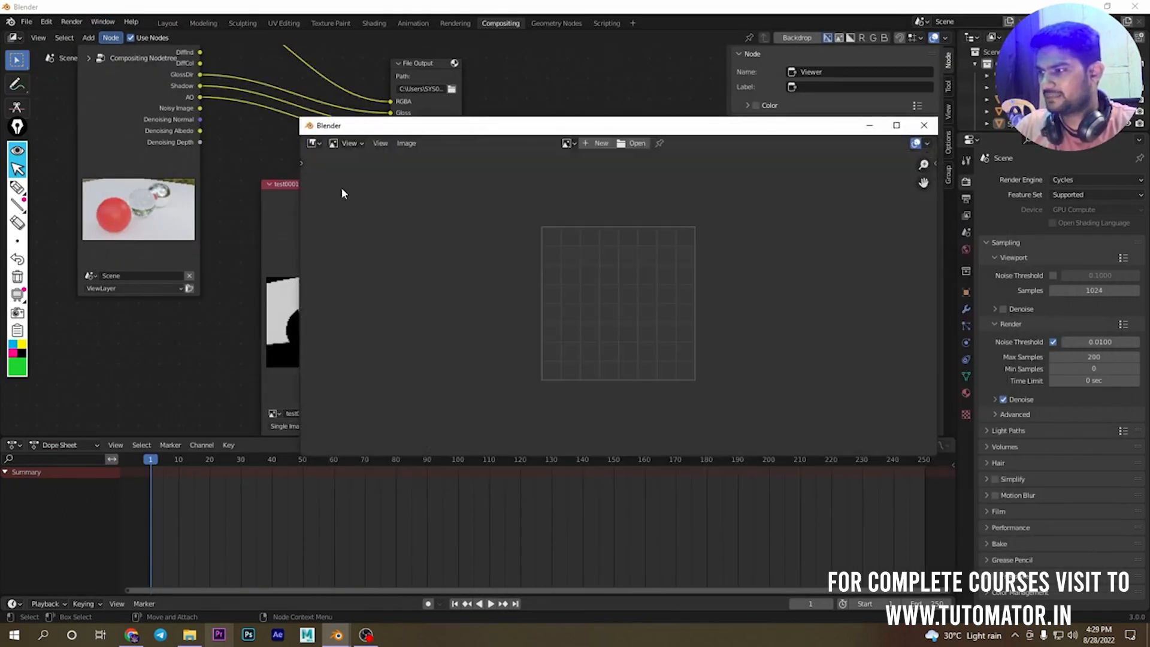
click(566, 143)
click(601, 195)
Step: Shrink the preview window and place it beside the nodes, then refresh the shadow pass by selecting the Viewer node
drag(380, 129, 610, 115)
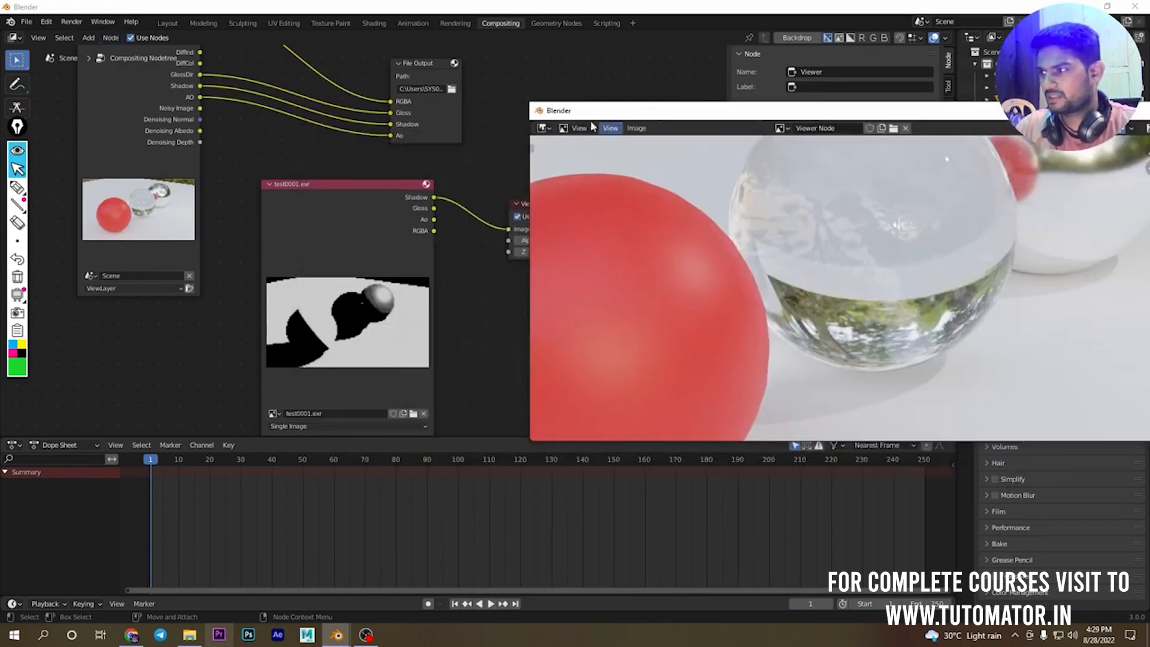
drag(529, 102, 602, 132)
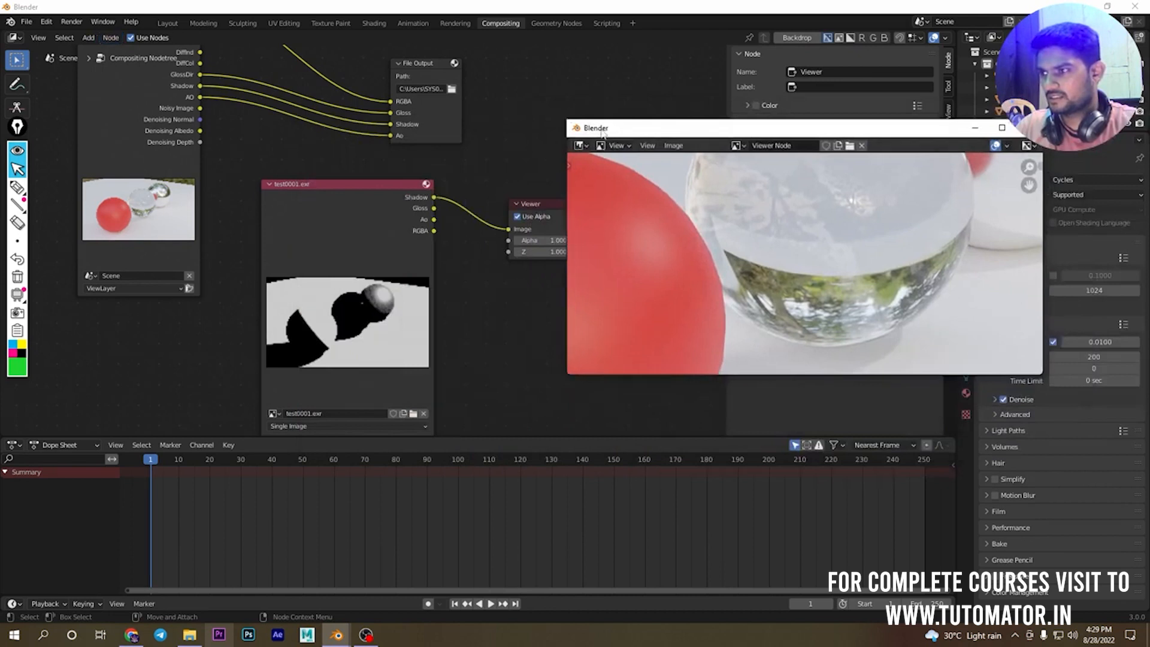
click(541, 203)
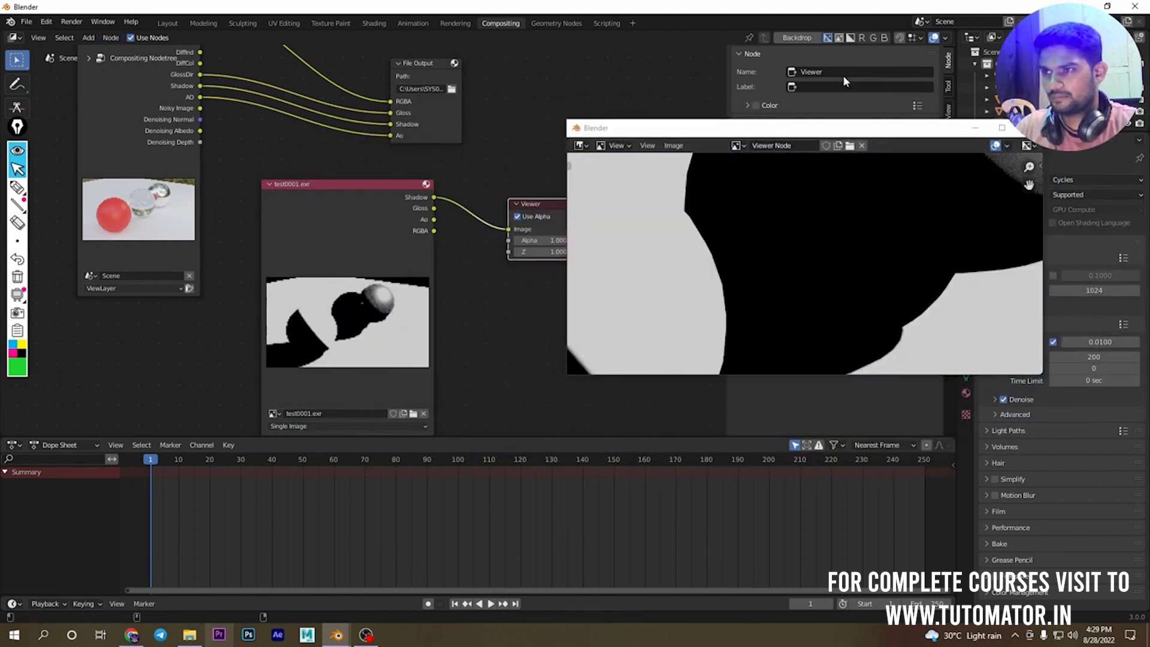
scroll(799, 252, down, 5)
scroll(803, 253, up, 1)
drag(729, 120, 756, 121)
Step: Connect the image node's Gloss, Ao and RGBA outputs to the Viewer one after another to preview each pass
drag(433, 207, 508, 229)
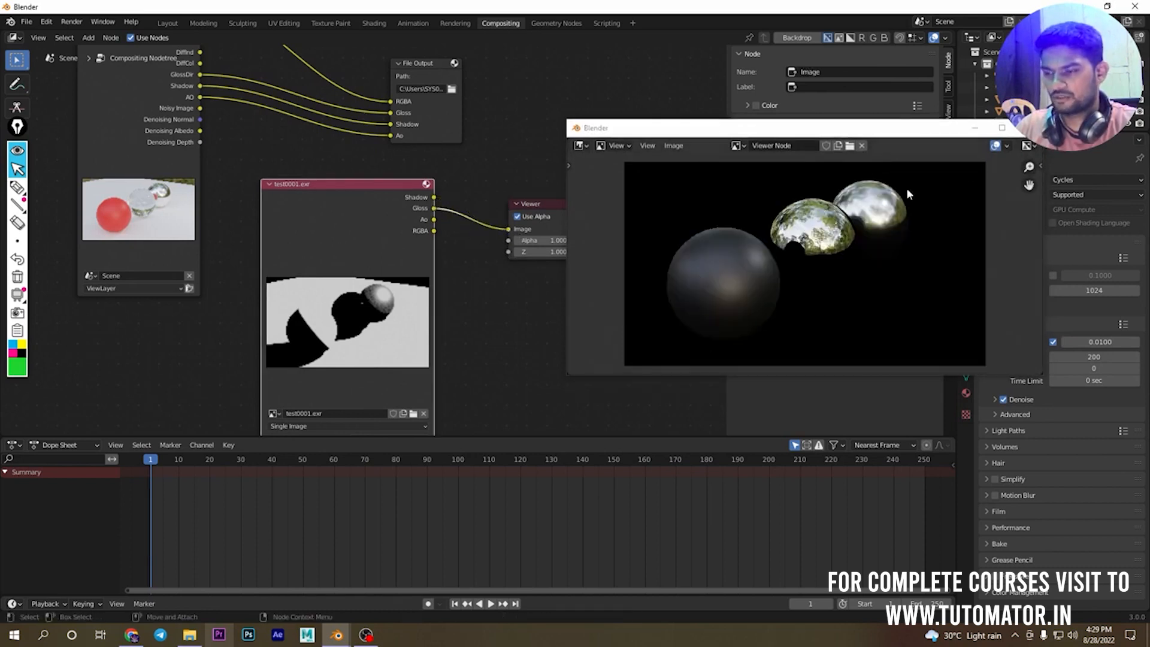
drag(433, 219, 508, 230)
drag(434, 230, 508, 229)
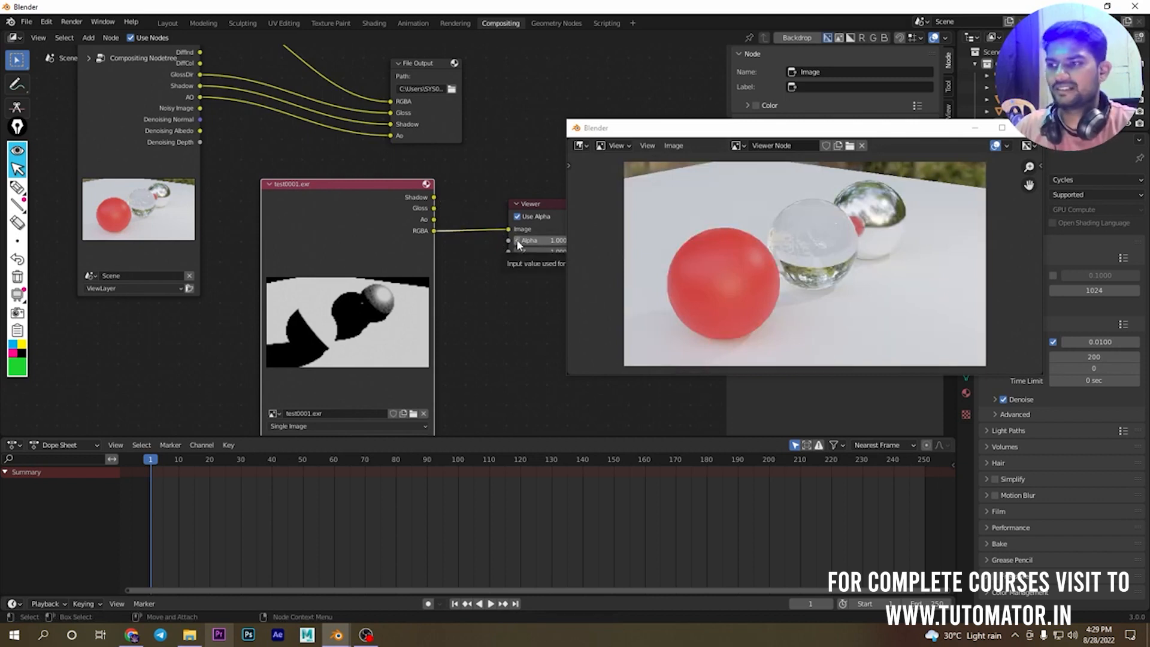
Step: Examine the RGBA pass up close in the preview window, checking the glass and chrome spheres for image quality
scroll(774, 242, up, 8)
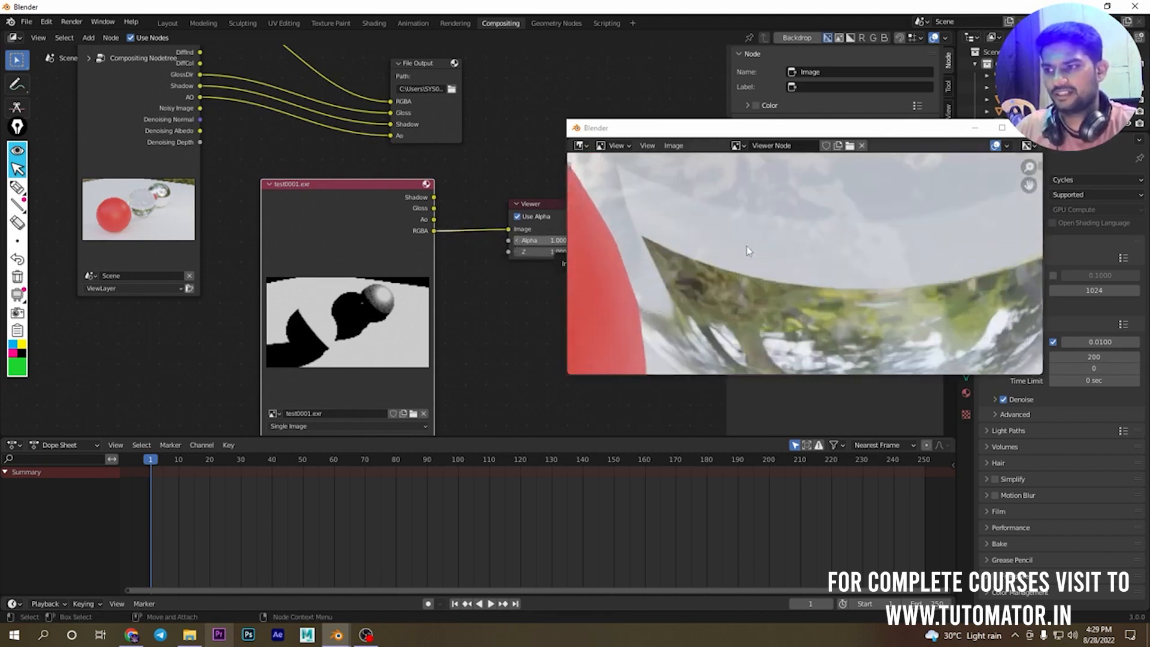
middle_drag(716, 215, 904, 365)
middle_drag(780, 244, 833, 269)
middle_drag(904, 230, 688, 339)
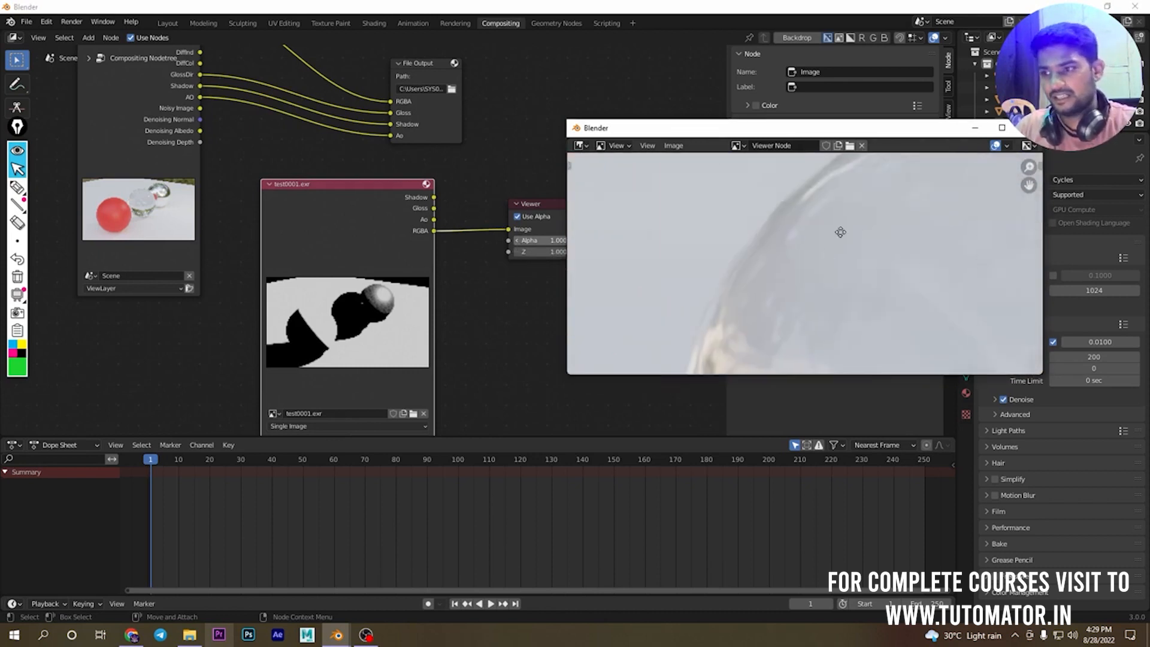
middle_drag(839, 231, 623, 365)
middle_drag(919, 260, 681, 297)
middle_drag(802, 231, 701, 290)
scroll(772, 243, down, 3)
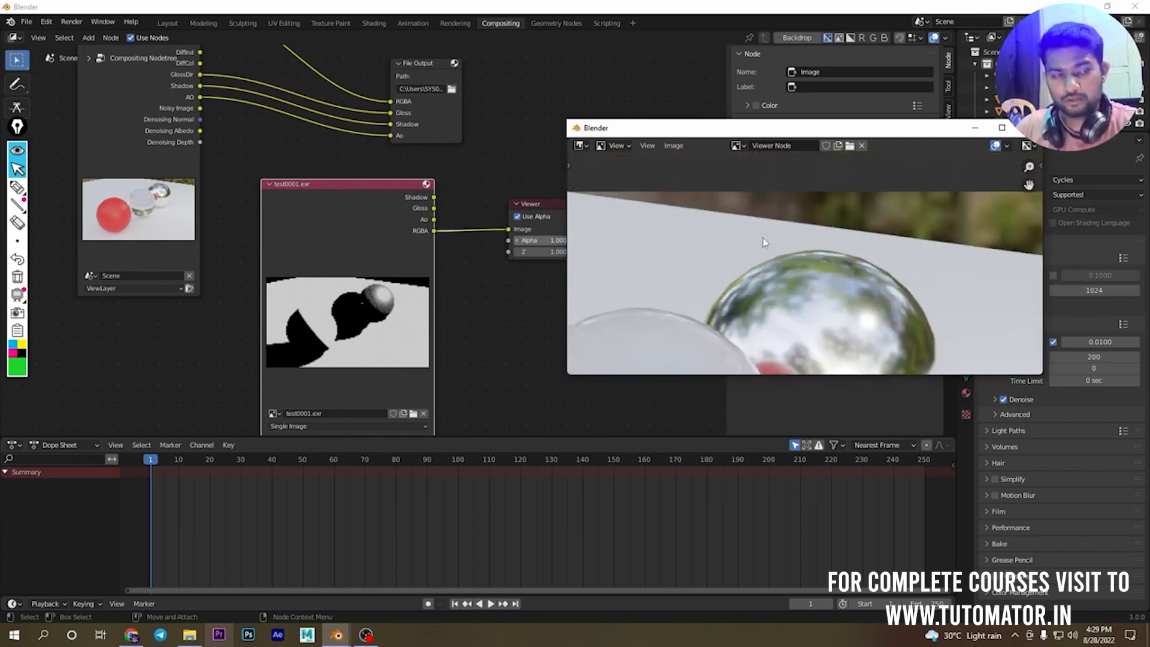
scroll(763, 242, down, 3)
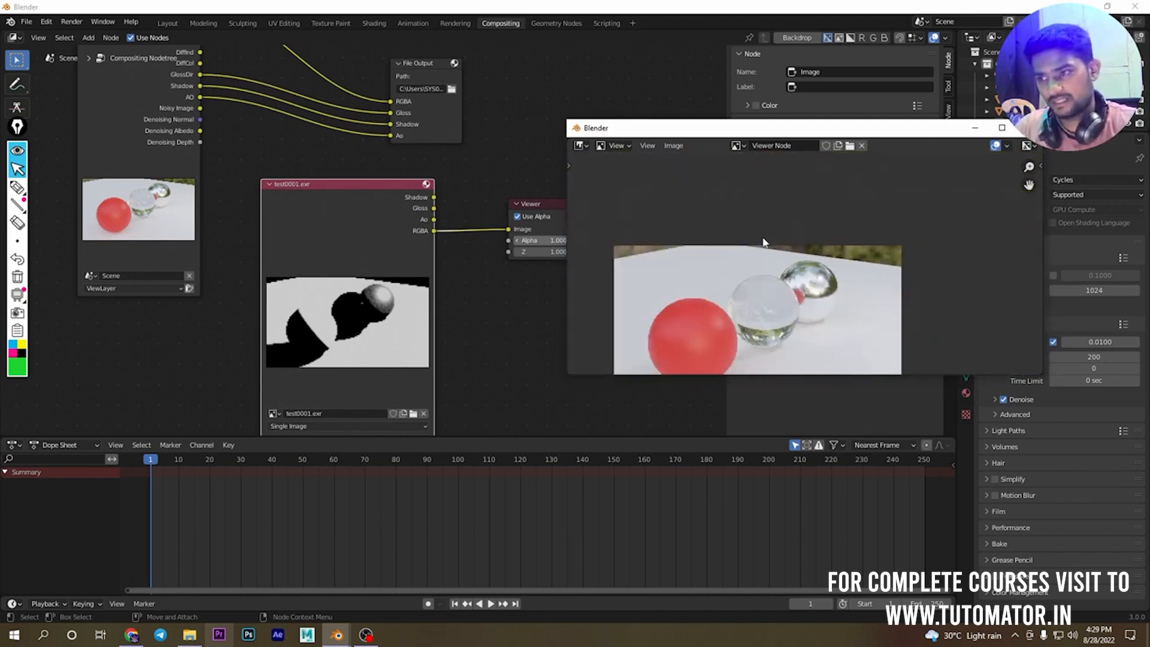
Step: Dismiss the preview window and move the Viewer node slightly lower beside the test0001.exr image node
key(Escape)
scroll(589, 198, up, 2)
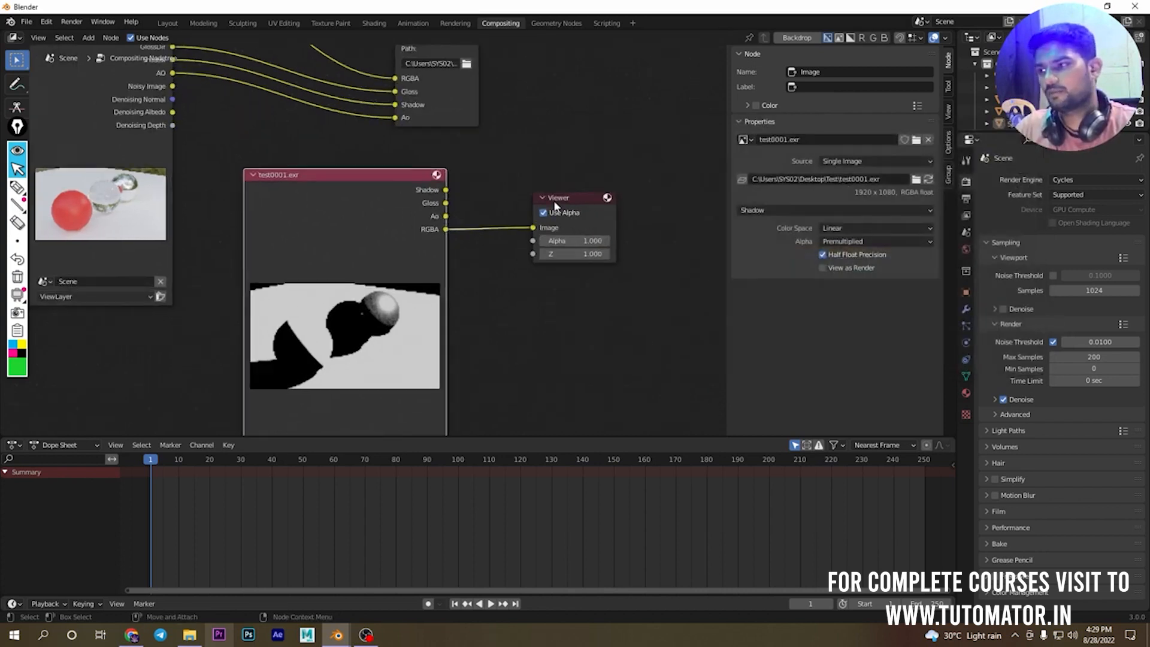
drag(553, 202, 566, 230)
click(554, 176)
scroll(549, 183, down, 3)
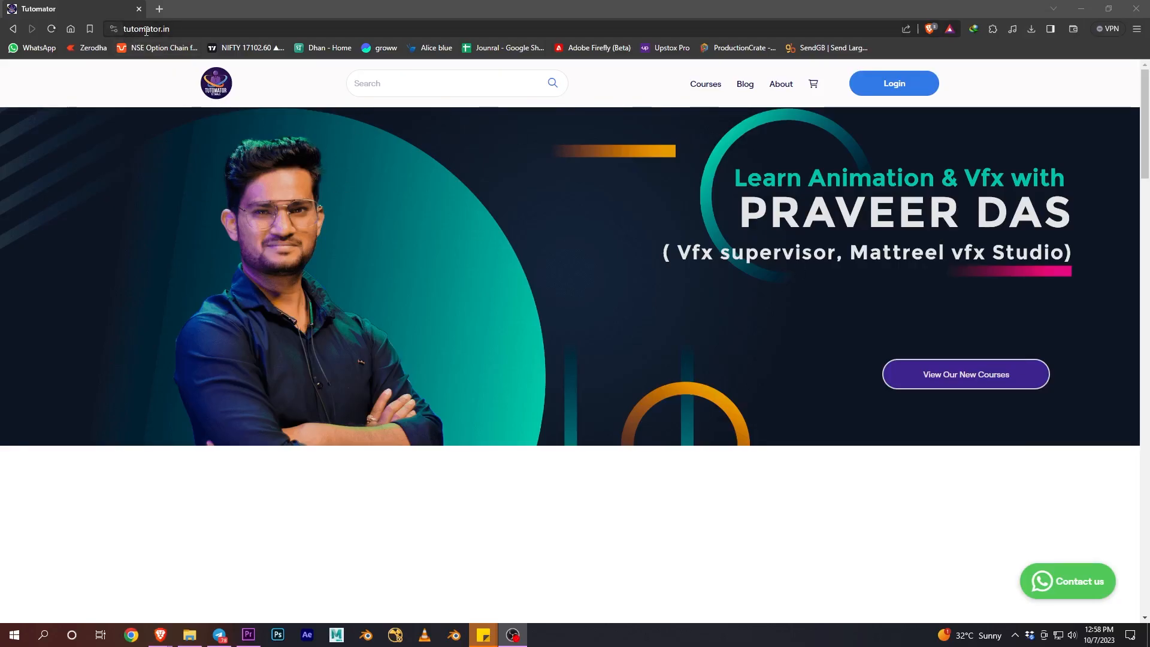
Step: Switch to the browser and look through the Premiere Pro, Photoshop and After Effects course pages on tutomator.in
click(706, 89)
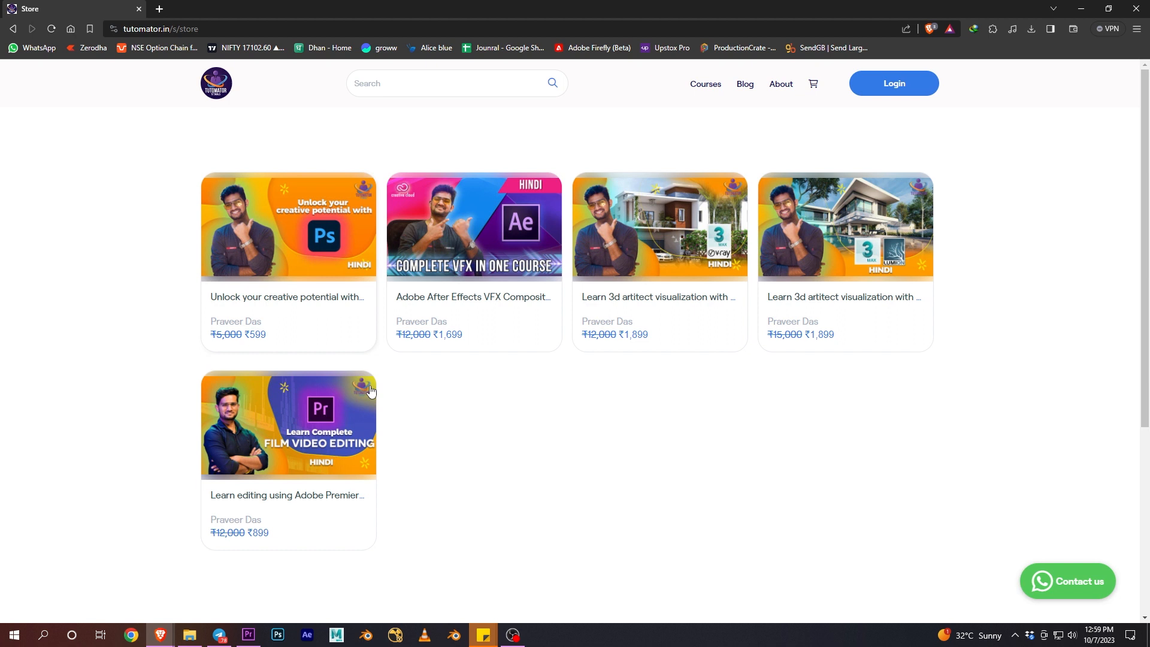
click(319, 412)
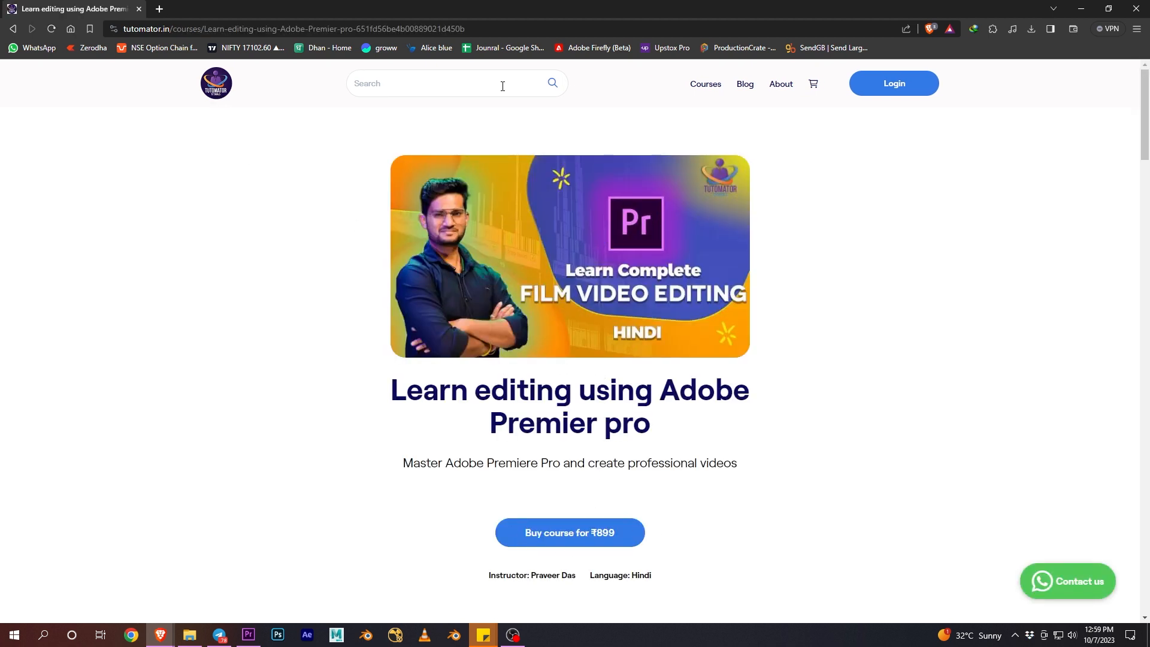
click(715, 90)
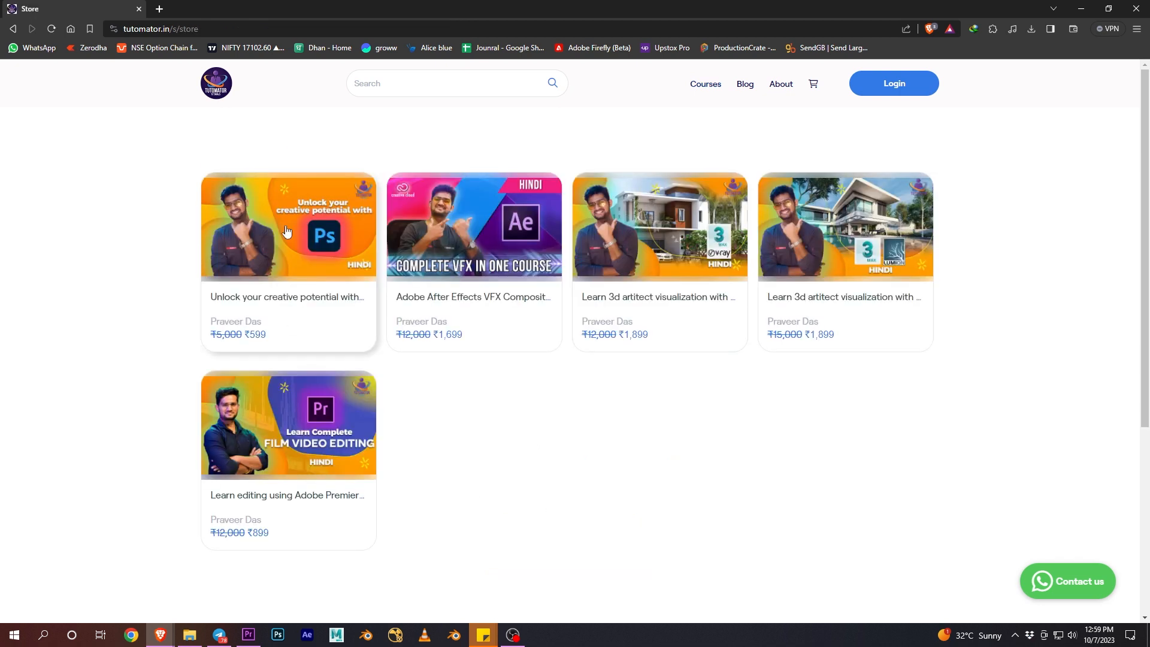
click(287, 232)
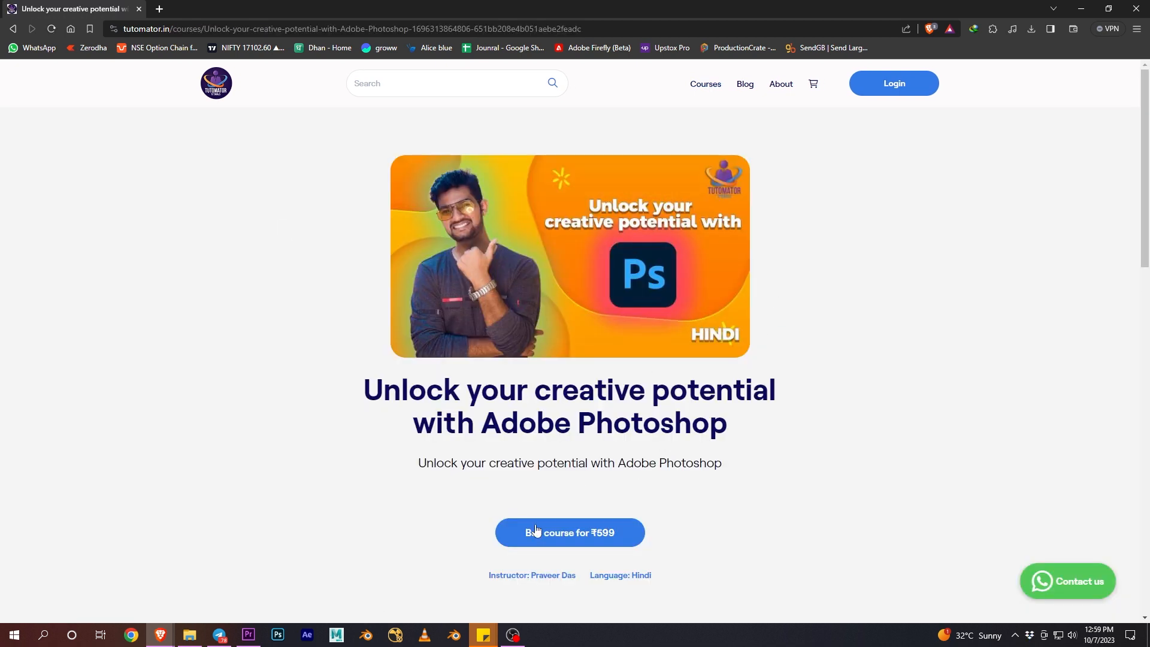
click(706, 84)
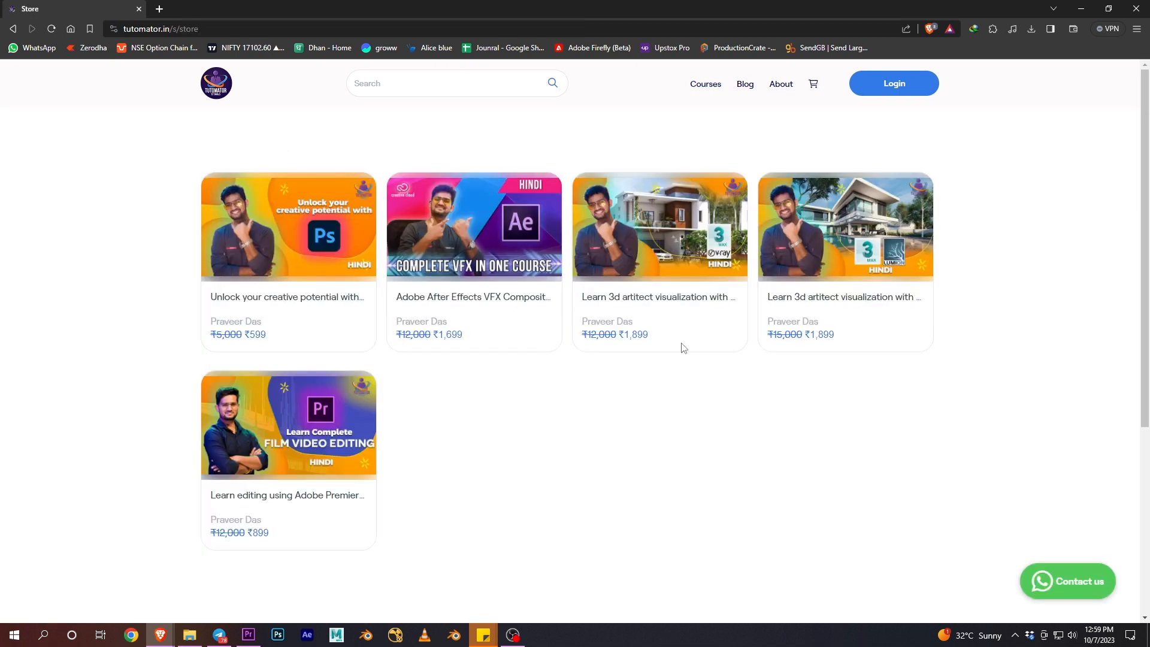
click(468, 243)
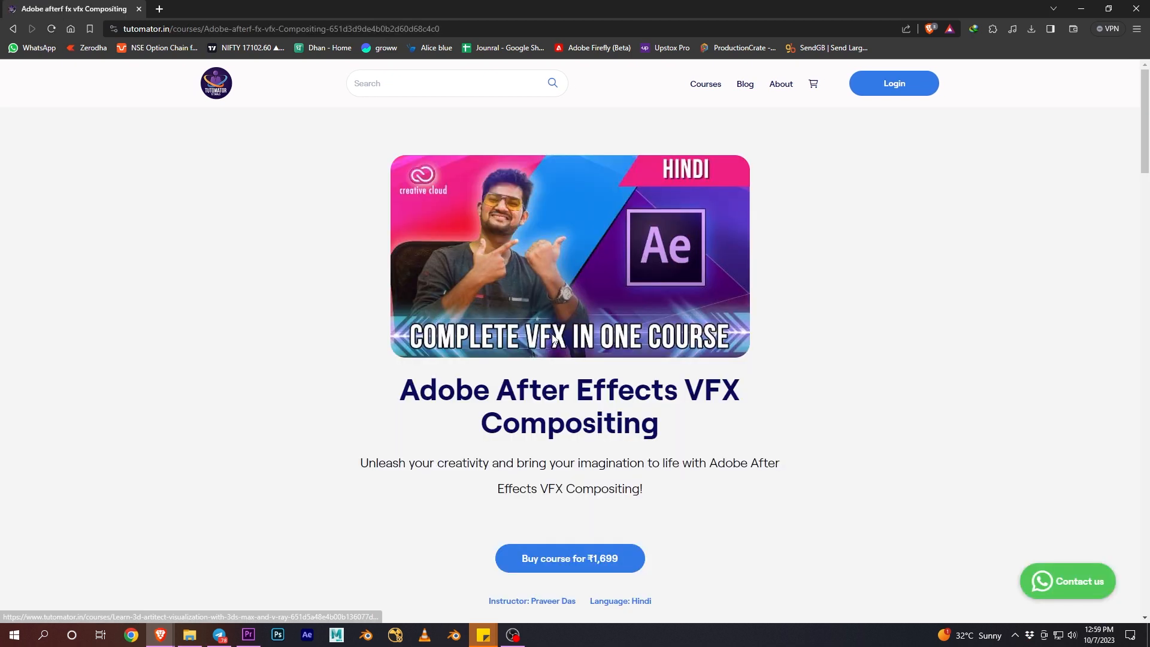
scroll(669, 378, down, 3)
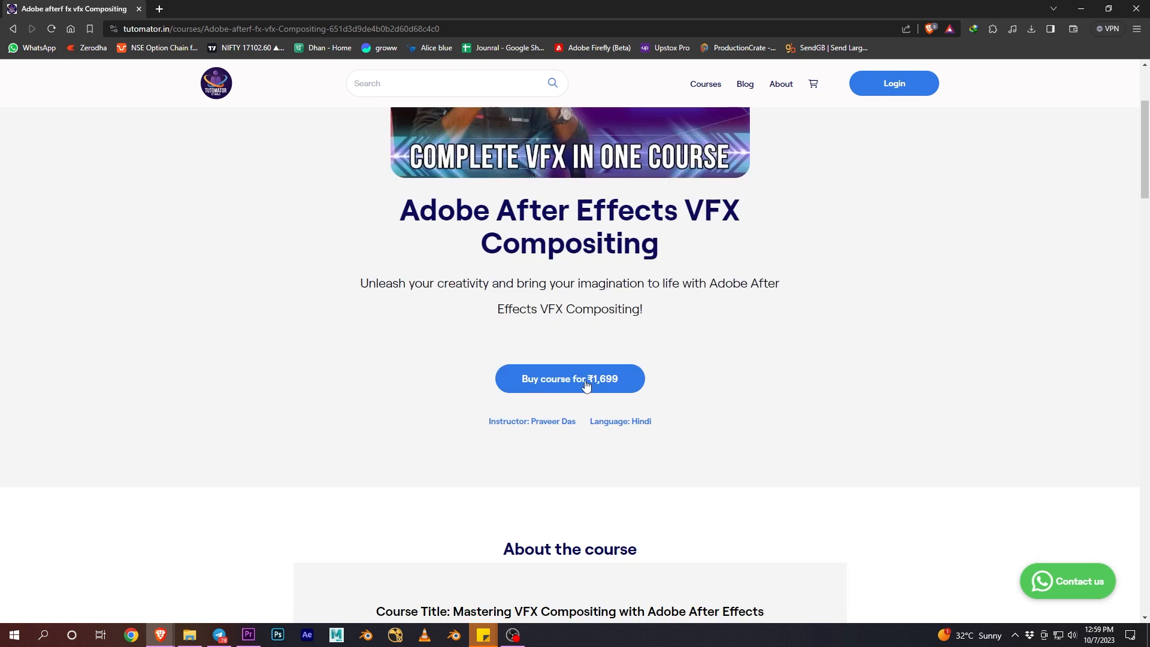
scroll(748, 251, up, 3)
click(707, 84)
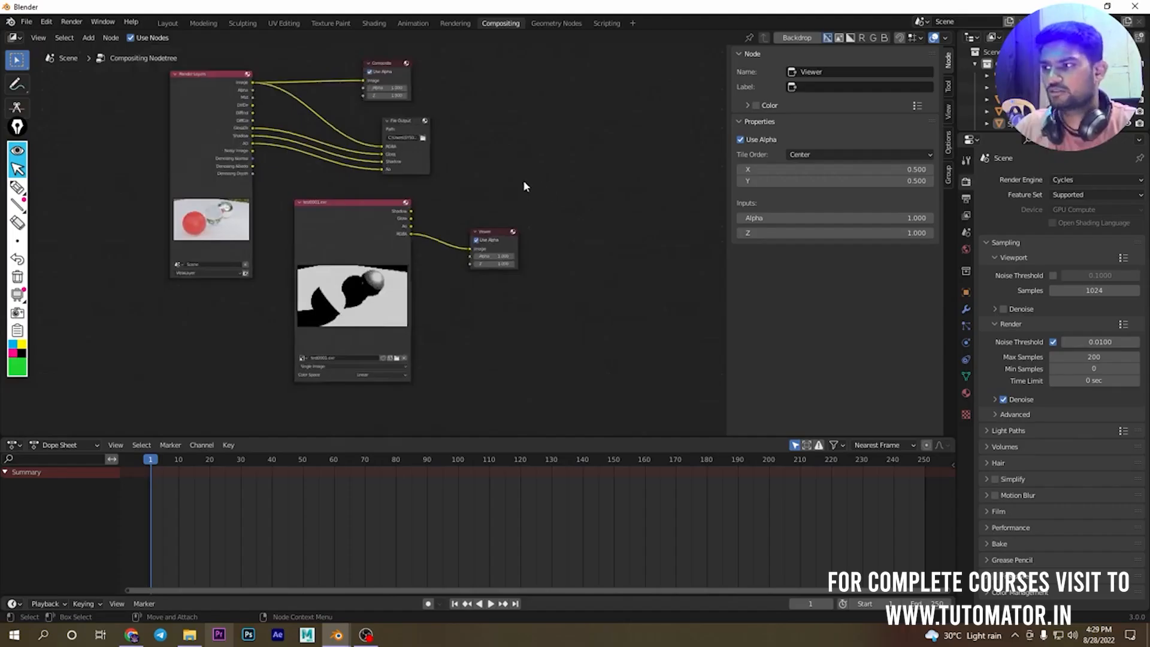
middle_drag(526, 185, 550, 211)
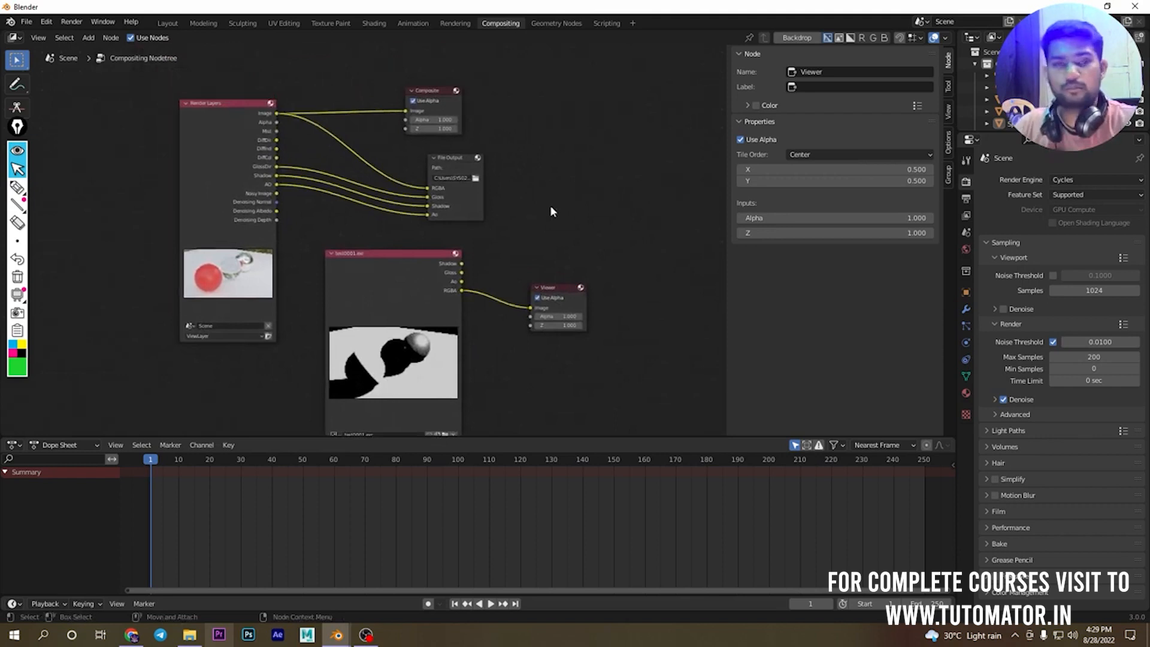